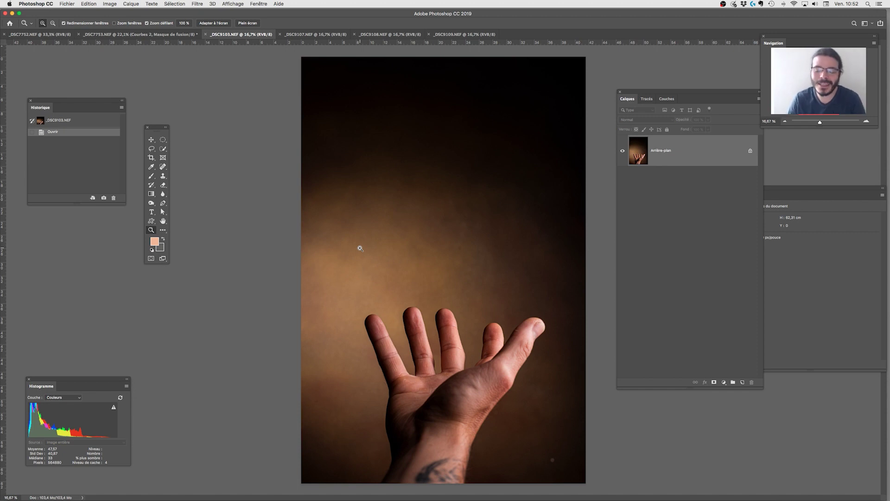
# Step: Look through the open feather photos _DSC9107.NEF, _DSC9108.NEF and _DSC9109.NEF
pyautogui.click(312, 35)
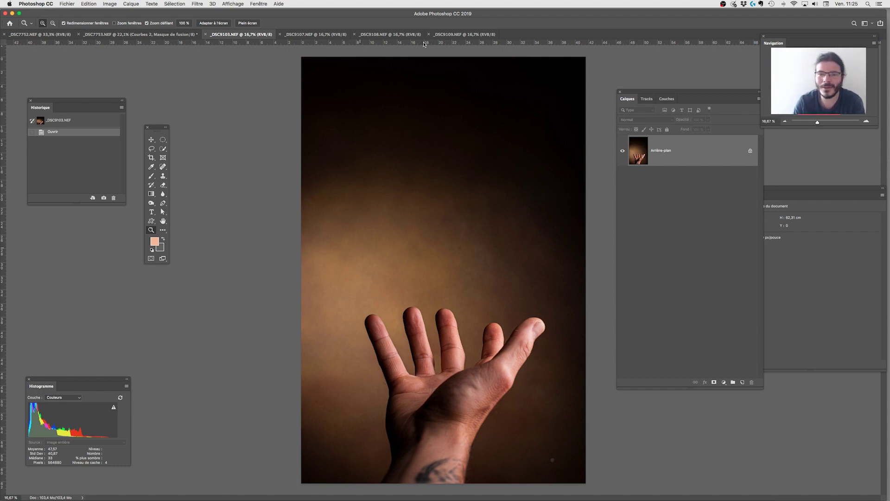
pyautogui.click(316, 35)
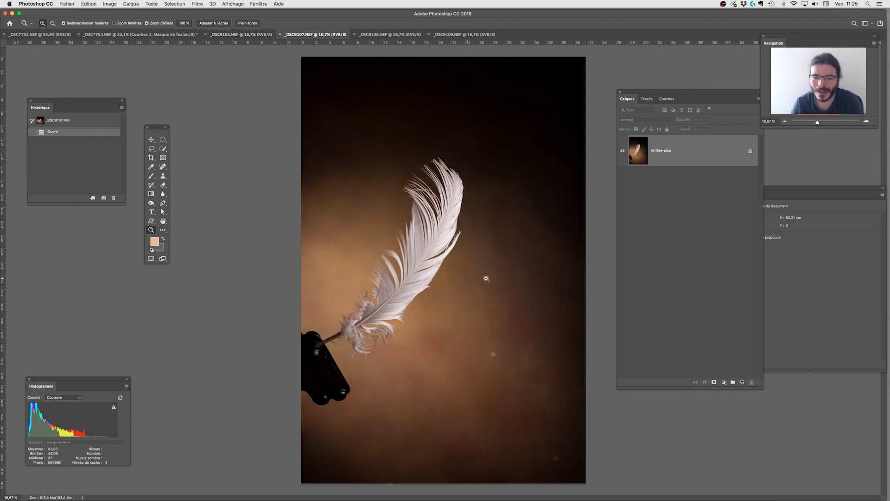
pyautogui.click(399, 35)
pyautogui.click(475, 35)
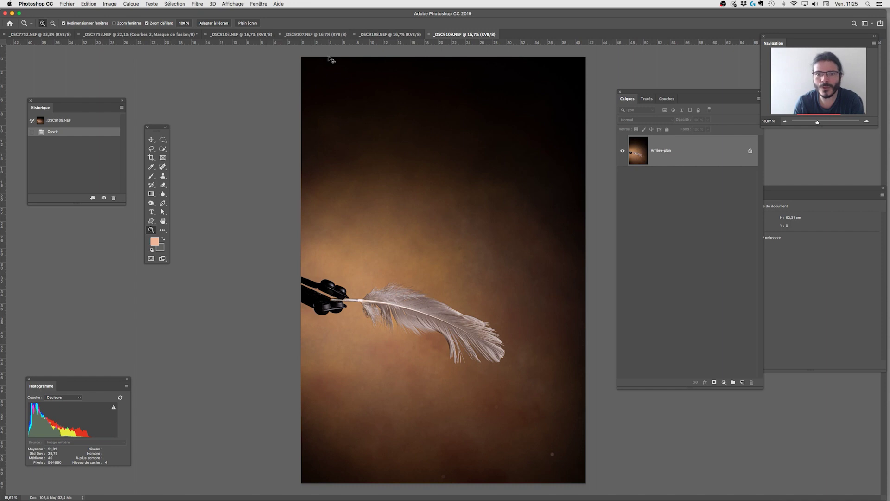
# Step: Switch to Adobe Bridge and open the hanging feather photo _DSC9111.NEF with Adobe Photoshop CC 2019
pyautogui.press('super+Tab')
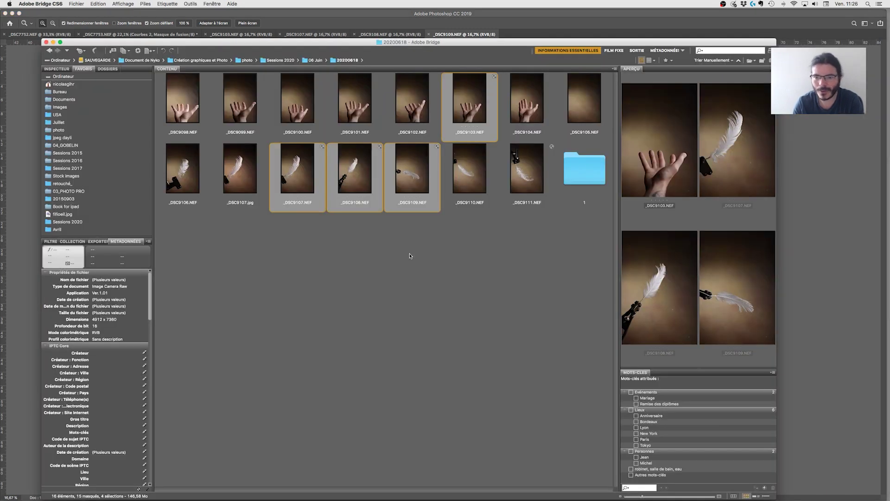
pyautogui.click(529, 180)
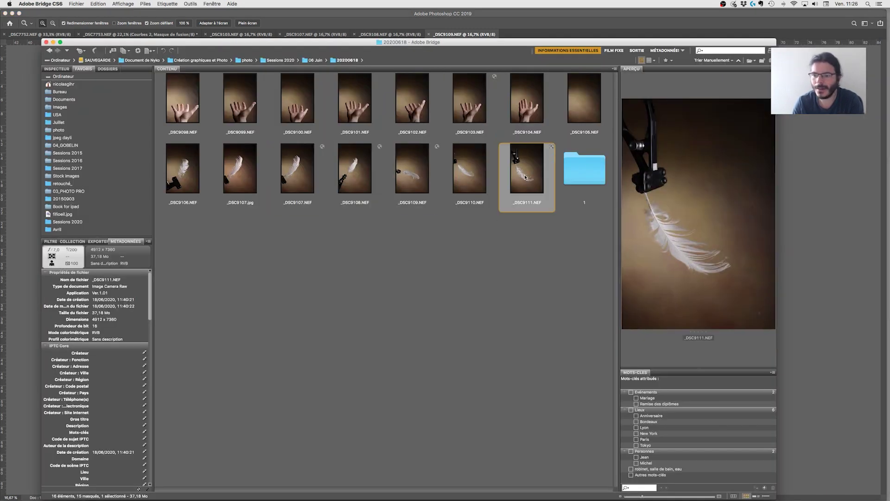
pyautogui.rightClick(525, 177)
pyautogui.moveTo(556, 187)
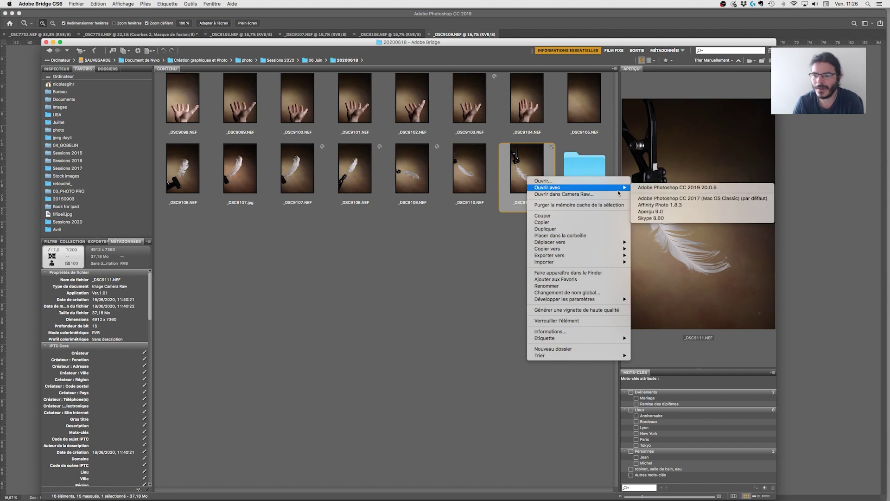
pyautogui.click(680, 187)
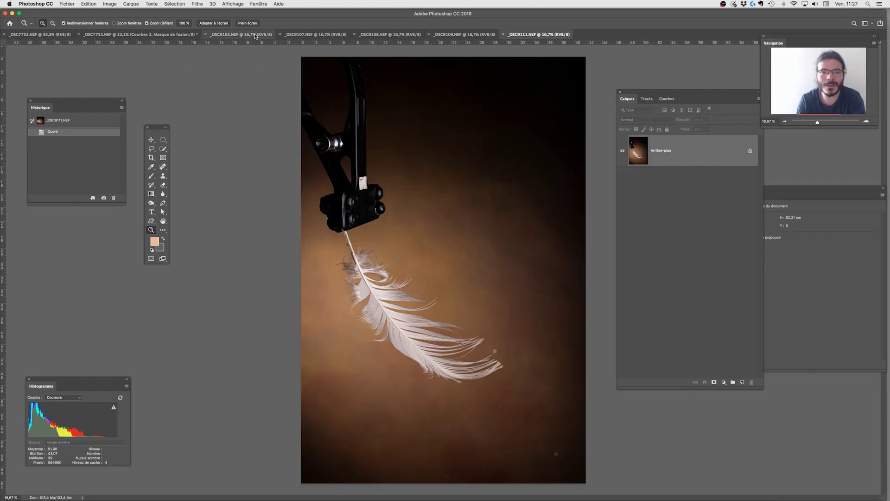
# Step: Compare the hand photo _DSC9103.NEF with the four feather photos, and examine the feather in _DSC9111.NEF up close
pyautogui.click(256, 35)
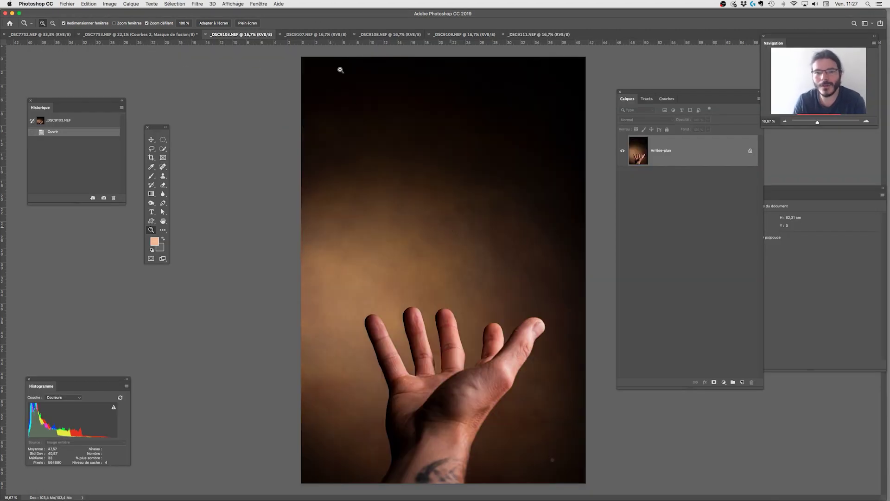
pyautogui.click(320, 34)
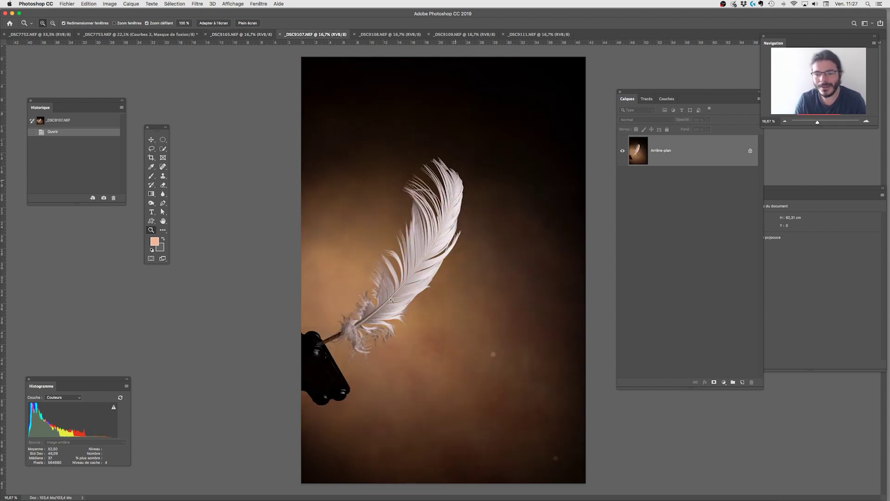
pyautogui.click(390, 34)
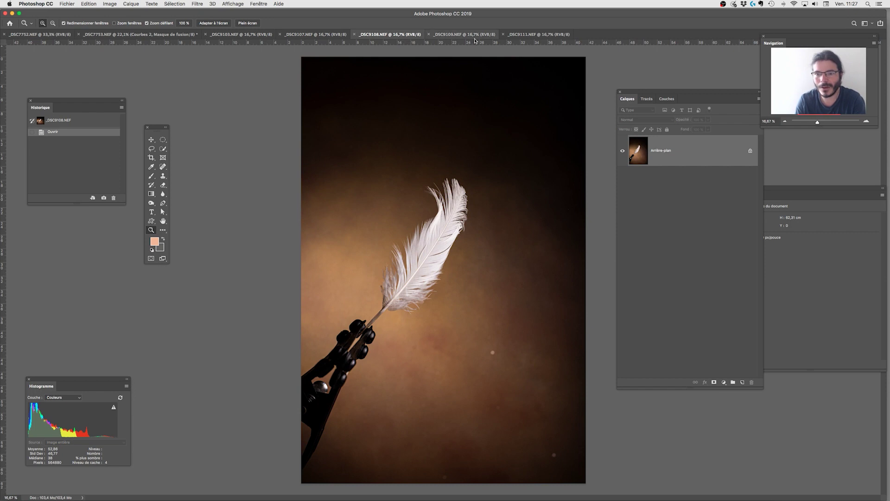
pyautogui.click(475, 35)
pyautogui.click(536, 35)
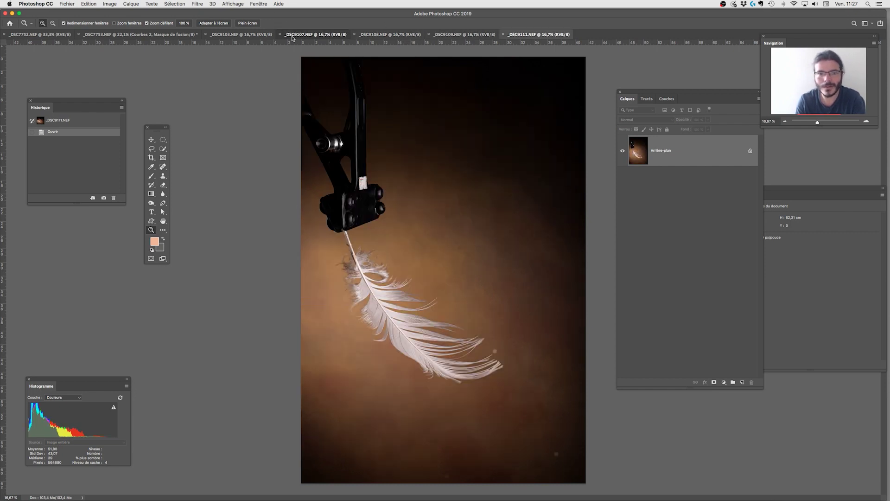
pyautogui.click(295, 36)
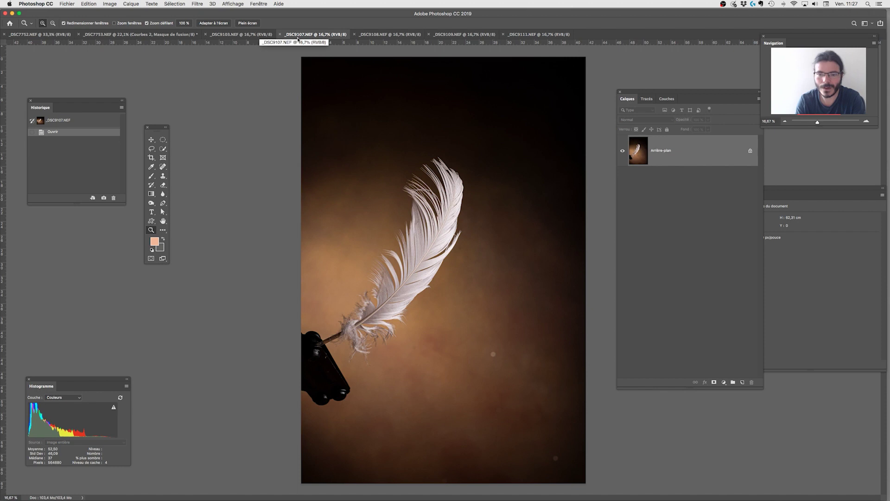
pyautogui.click(538, 34)
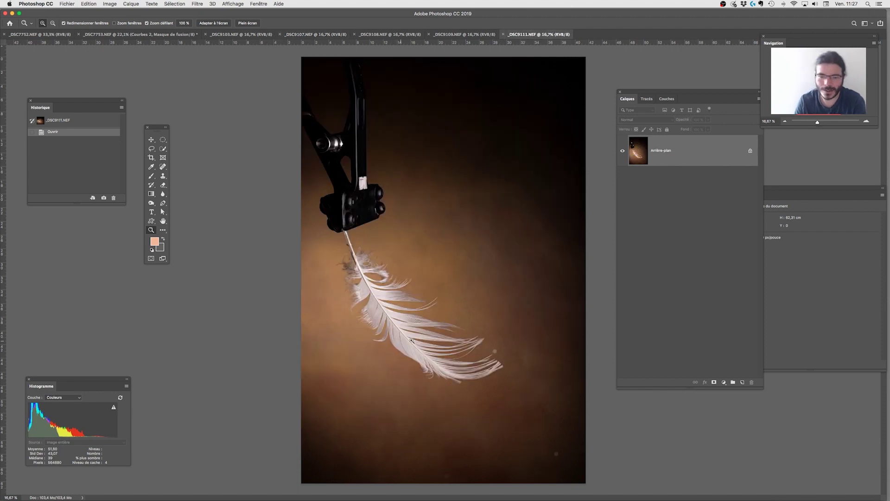
pyautogui.moveTo(425, 360); pyautogui.dragTo(509, 386)
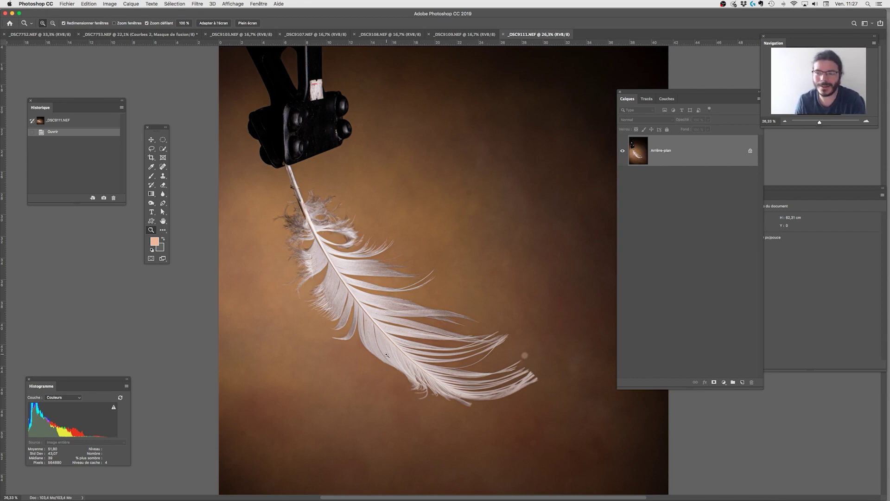
# Step: Display the colour channels of the feather photo _DSC9111.NEF
pyautogui.click(668, 99)
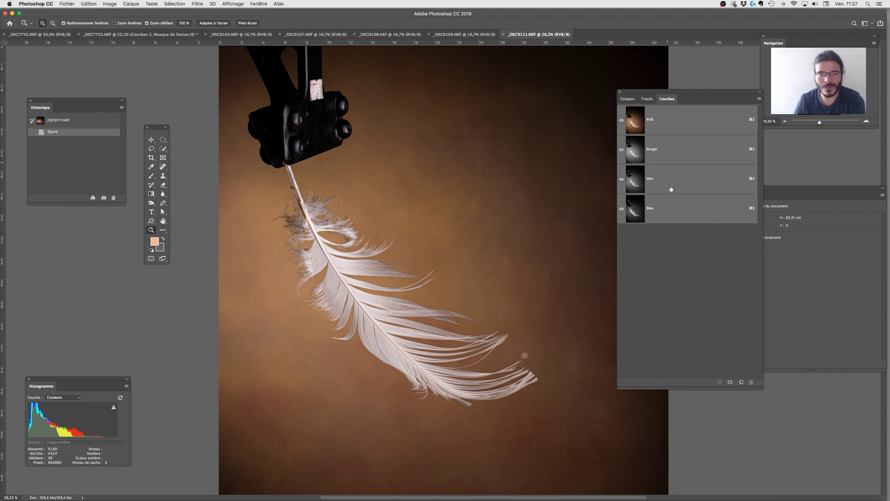
pyautogui.click(260, 5)
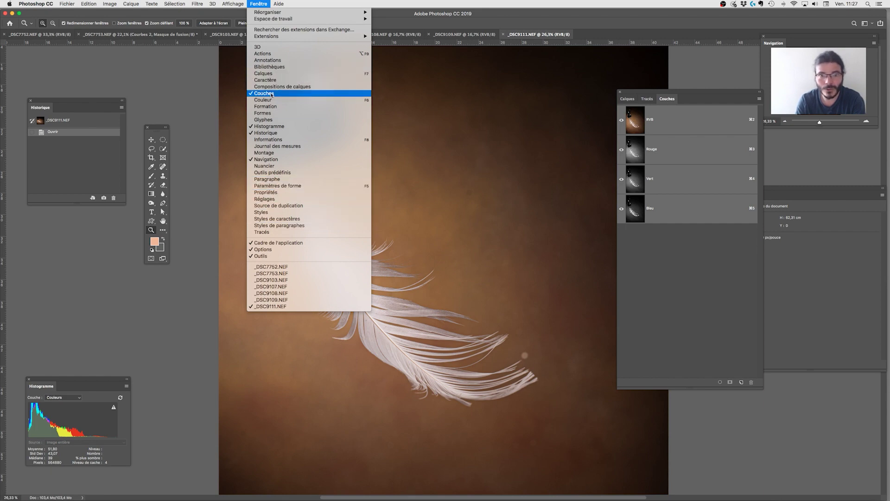
pyautogui.click(670, 191)
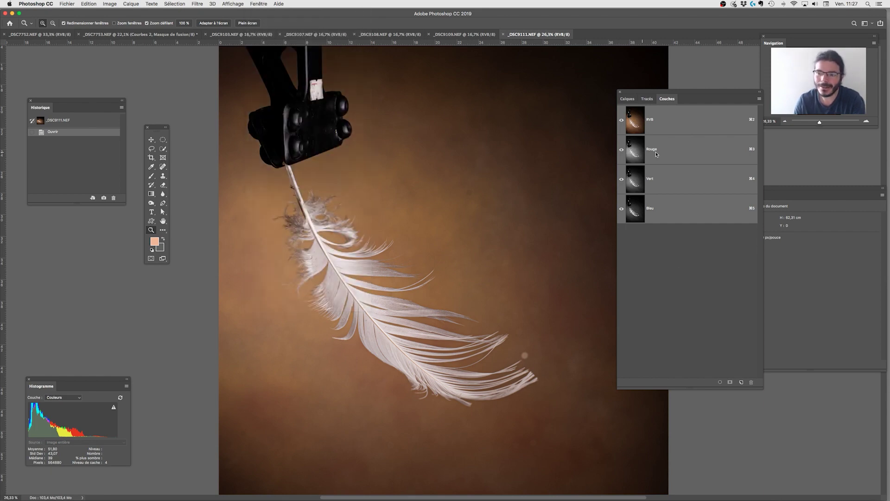
# Step: Examine the Red, Green and Blue channels one by one to compare the contrast between feather and background
pyautogui.click(661, 157)
pyautogui.click(665, 195)
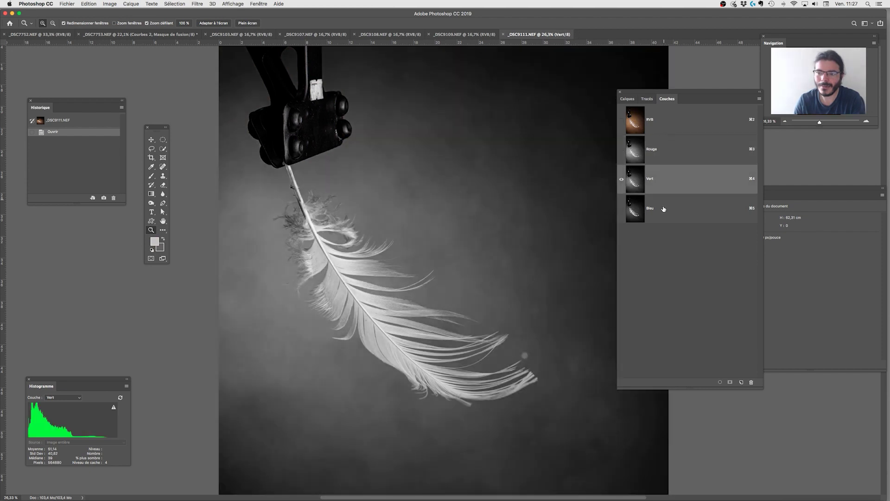
pyautogui.click(665, 208)
pyautogui.click(665, 183)
pyautogui.click(667, 145)
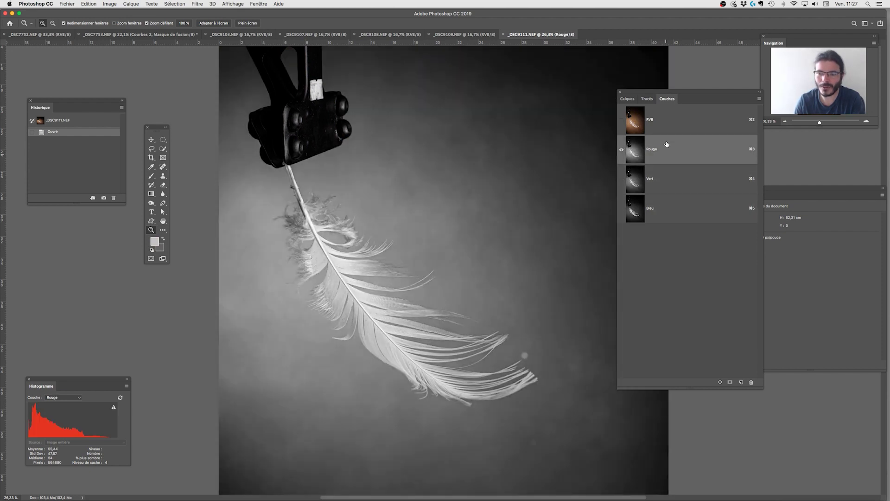
pyautogui.click(663, 212)
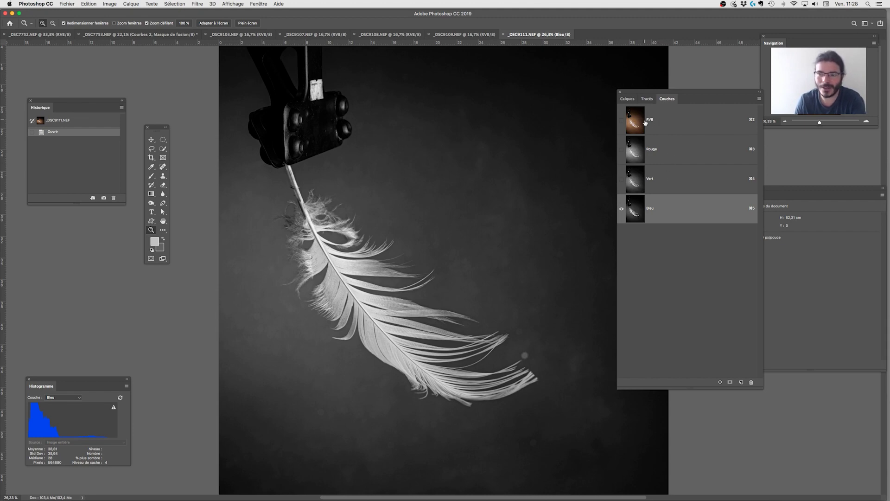
pyautogui.click(663, 182)
pyautogui.click(666, 153)
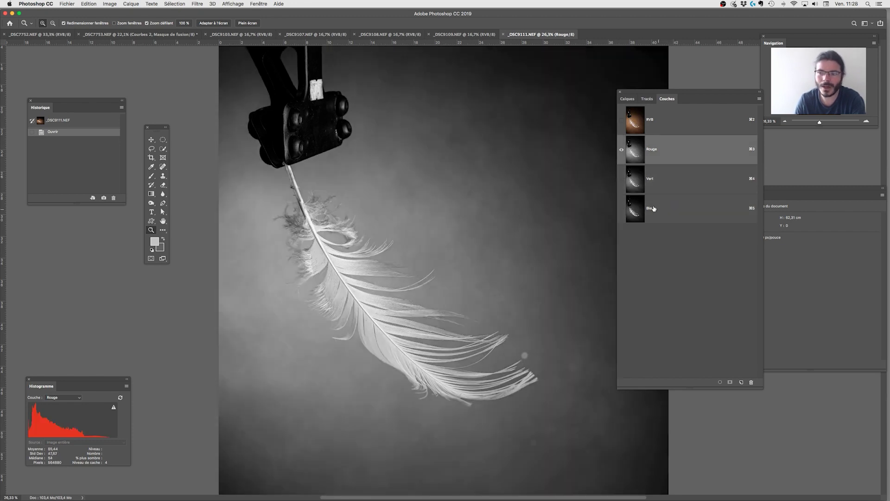
pyautogui.click(668, 183)
pyautogui.click(669, 218)
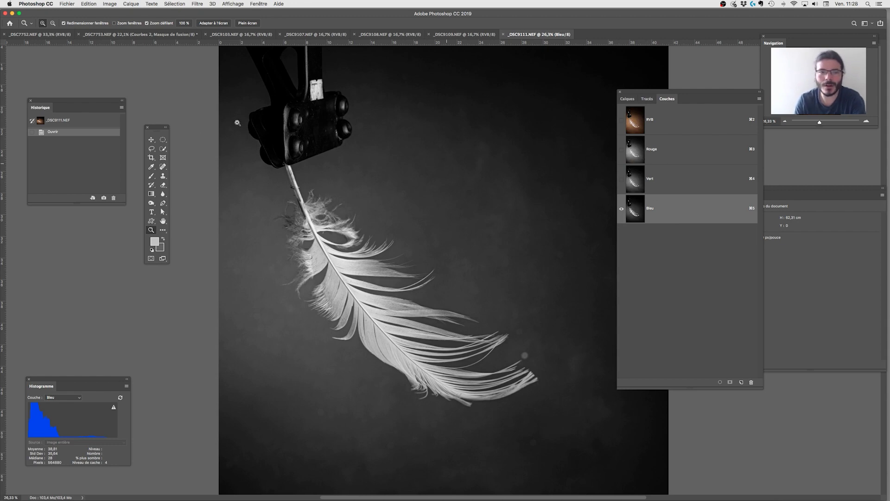
# Step: Try displaying the channels in colour through the interface preferences, and restore their grayscale display
pyautogui.click(48, 4)
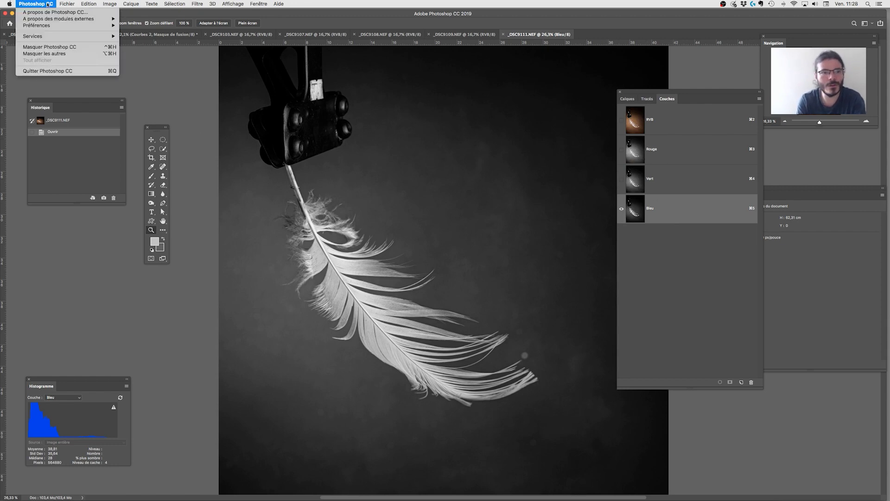
pyautogui.moveTo(47, 26)
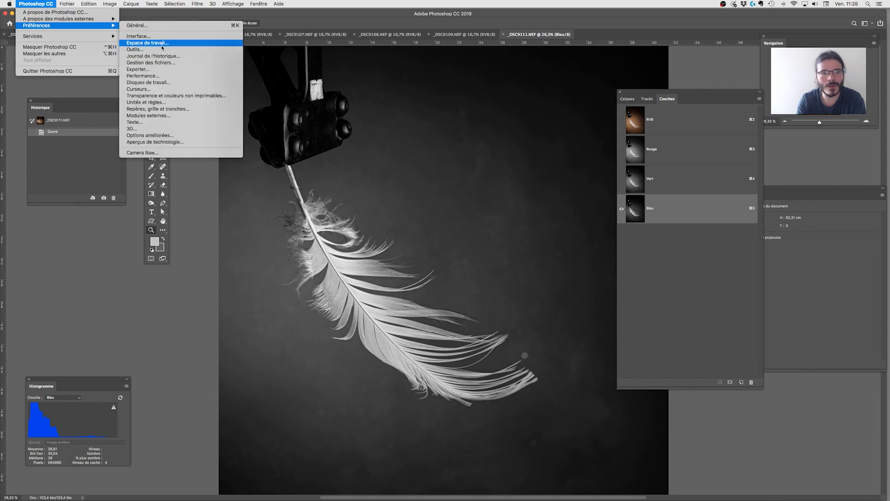
pyautogui.click(159, 36)
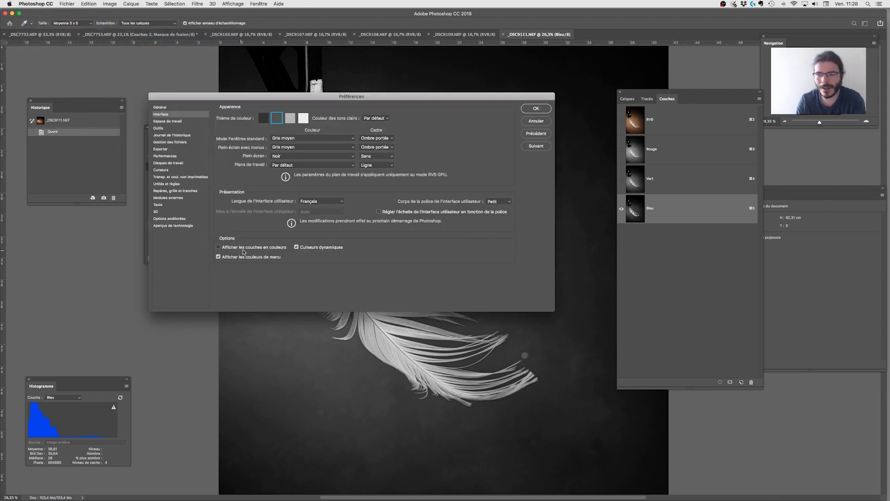
pyautogui.click(243, 251)
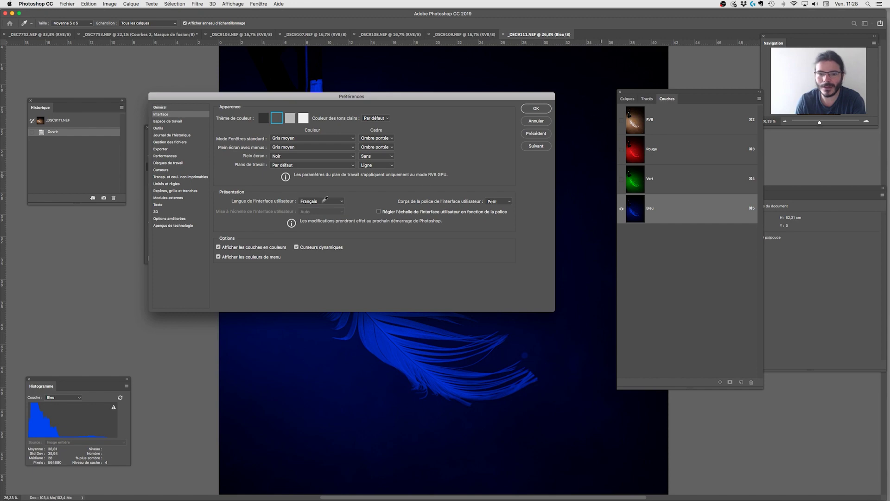
pyautogui.click(251, 247)
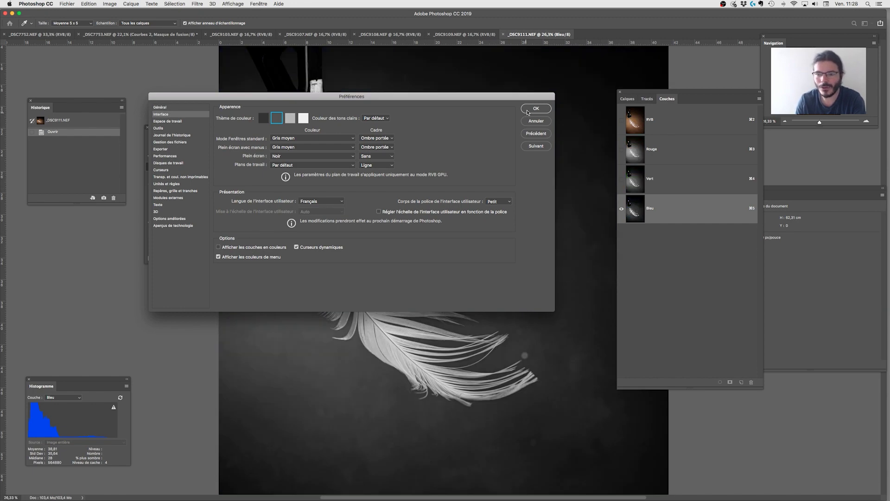
pyautogui.click(527, 112)
pyautogui.press('z')
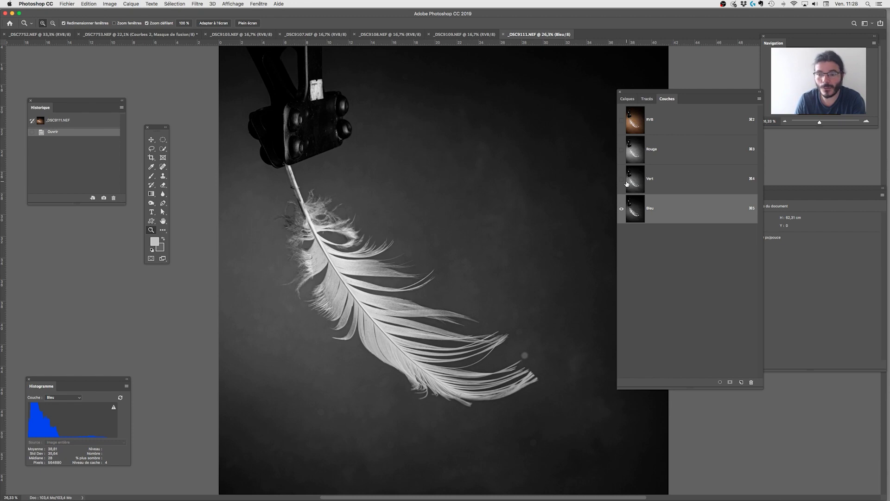
# Step: Check the Green and Red channels against the Blue one once more, and duplicate the Blue channel
pyautogui.click(657, 184)
pyautogui.click(663, 156)
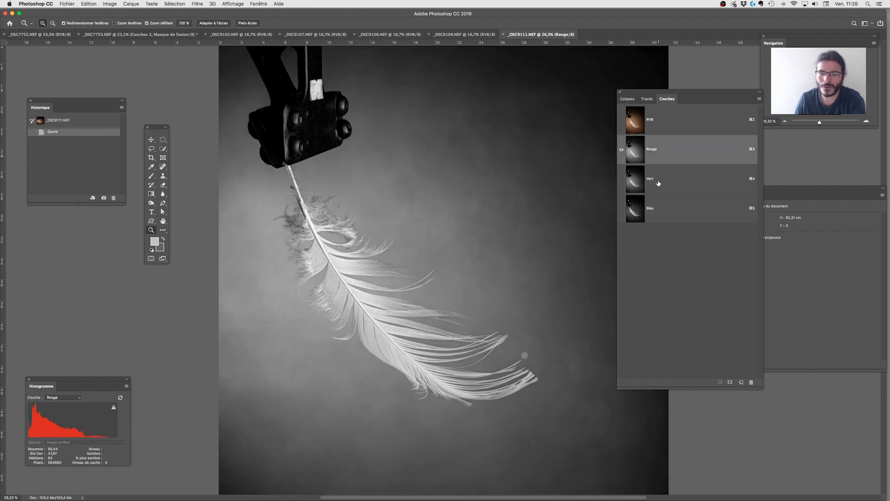
pyautogui.click(660, 213)
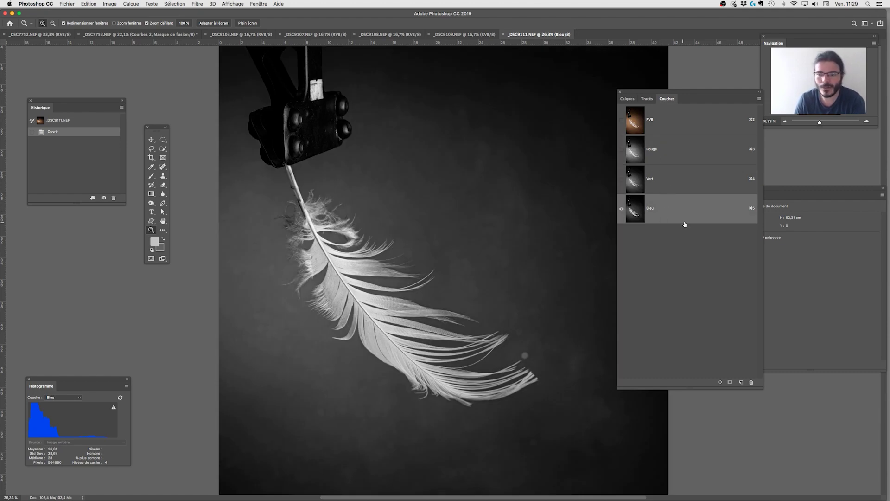
pyautogui.moveTo(685, 218); pyautogui.dragTo(741, 383)
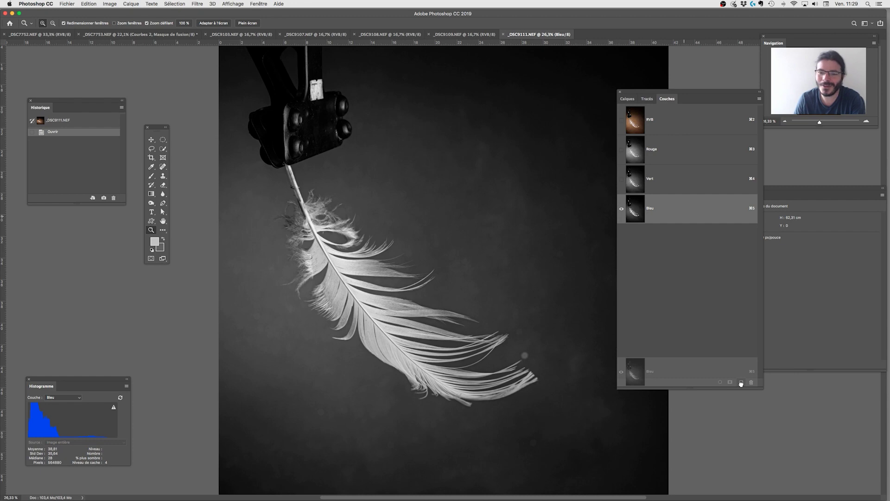
pyautogui.moveTo(741, 383); pyautogui.dragTo(741, 384)
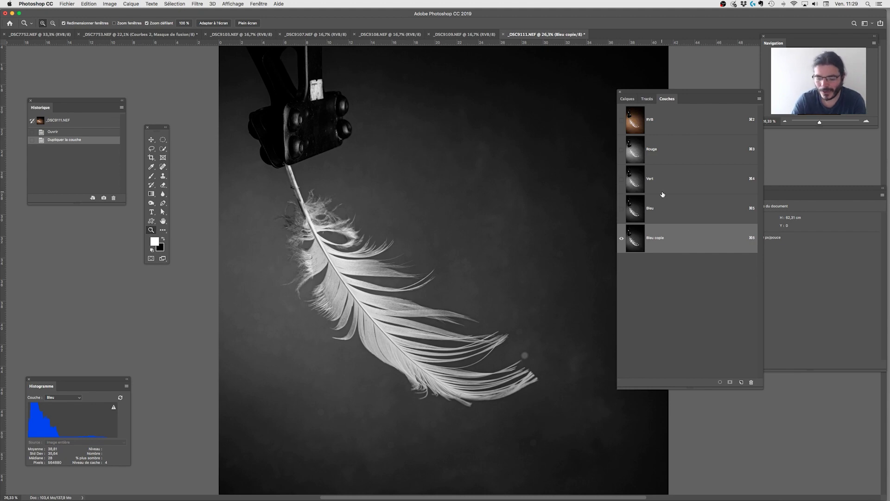
# Step: Raise the contrast of the Bleu copie channel with Levels, setting the input values to 63, 1,19 and 117
pyautogui.press('super+l')
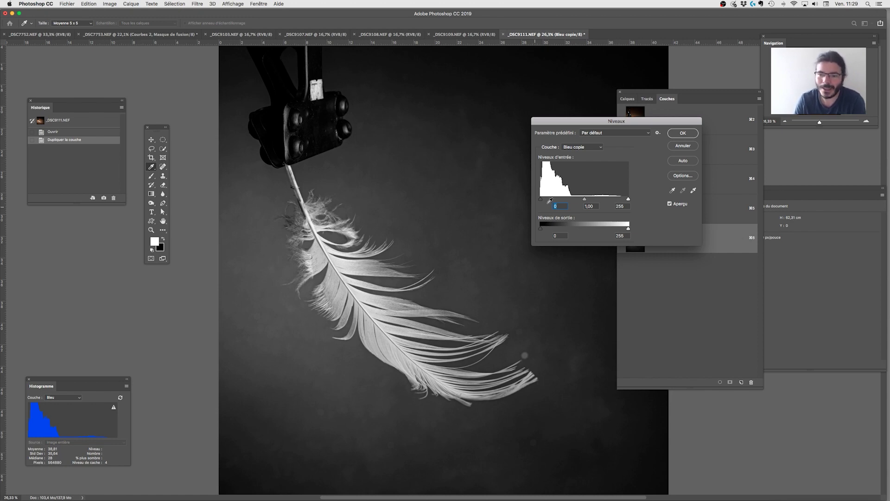
pyautogui.moveTo(544, 202); pyautogui.dragTo(558, 205)
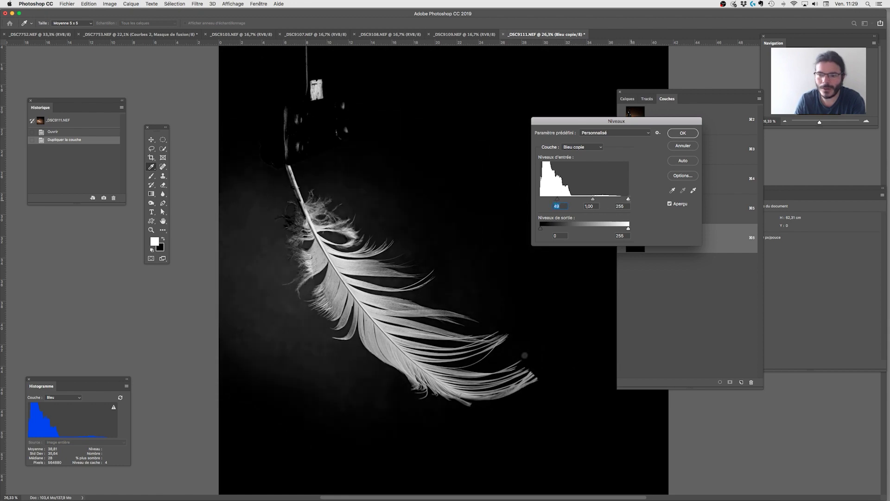
pyautogui.moveTo(629, 198); pyautogui.dragTo(561, 200)
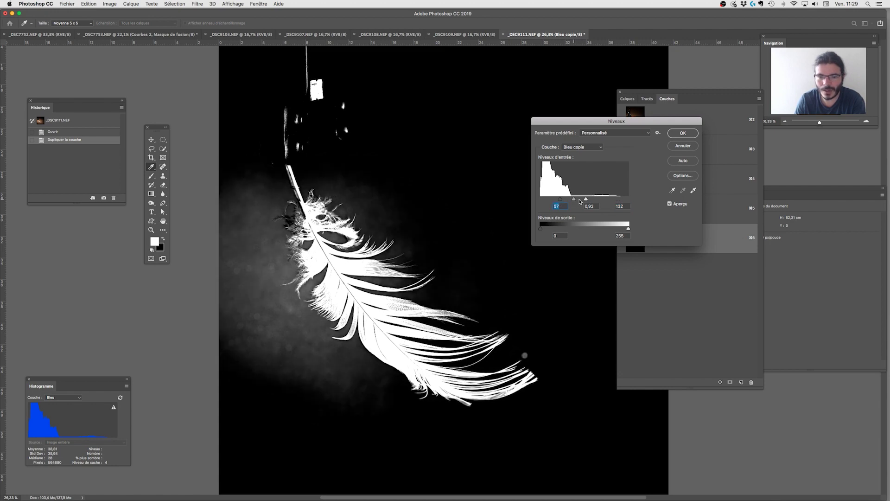
pyautogui.moveTo(586, 199); pyautogui.dragTo(562, 202)
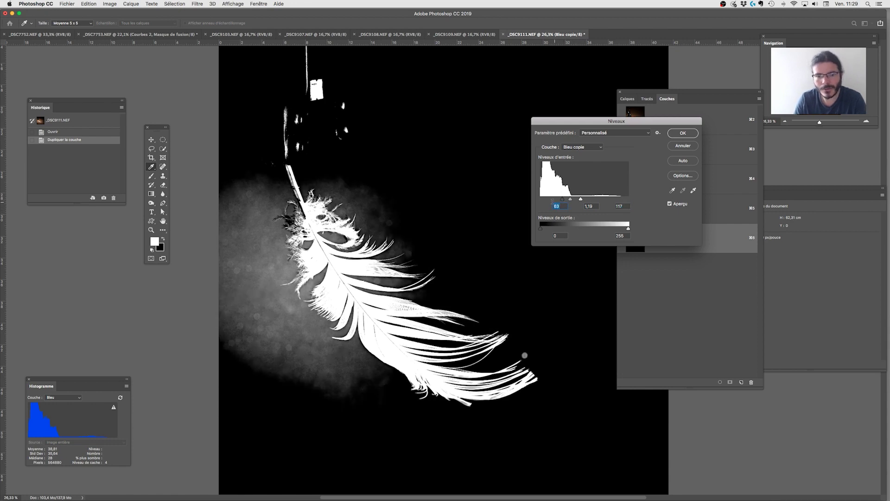
pyautogui.click(683, 134)
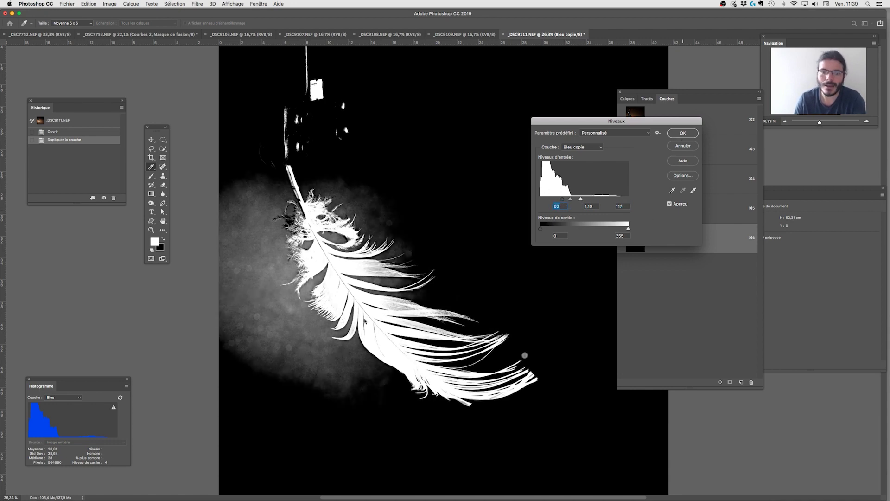
# Step: Paint the grey areas of the feather's quill solid white with the Brush on the Bleu copie channel
pyautogui.press('z')
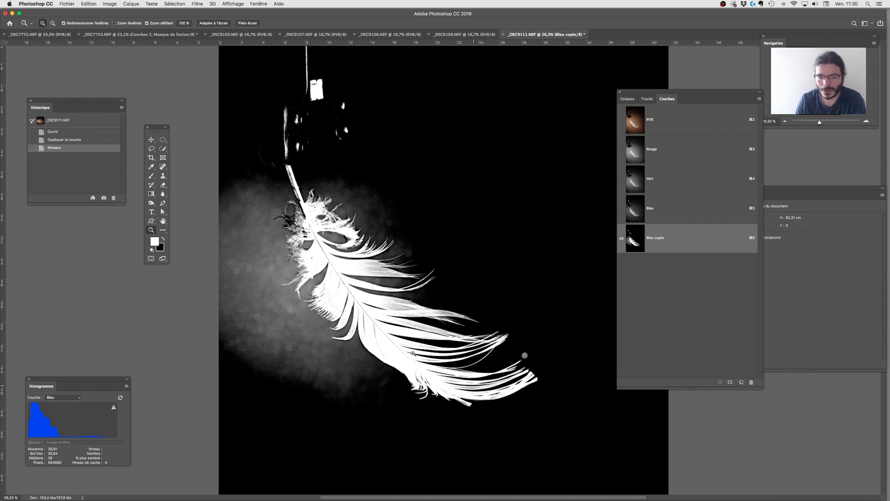
pyautogui.moveTo(318, 217); pyautogui.dragTo(339, 245)
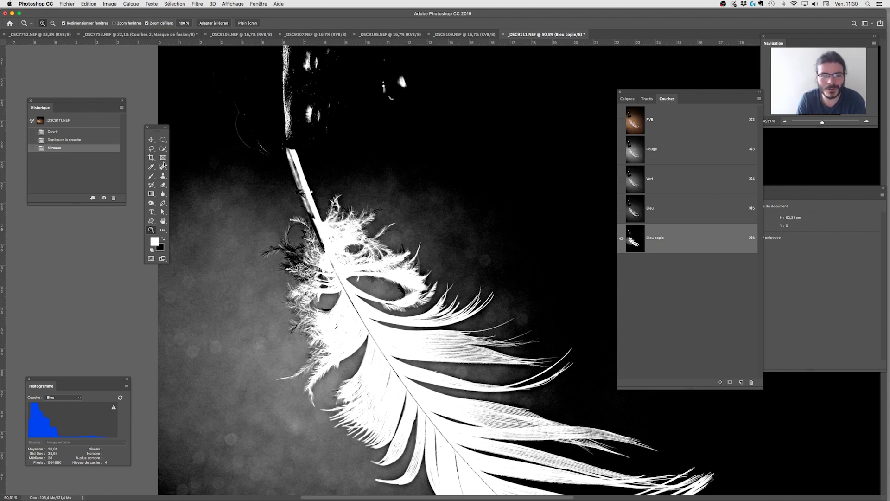
pyautogui.click(152, 176)
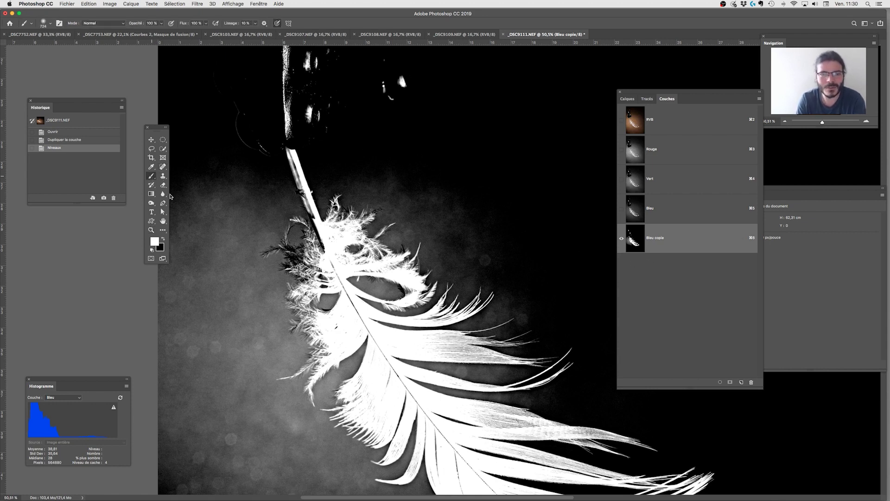
pyautogui.moveTo(366, 240); pyautogui.dragTo(306, 243)
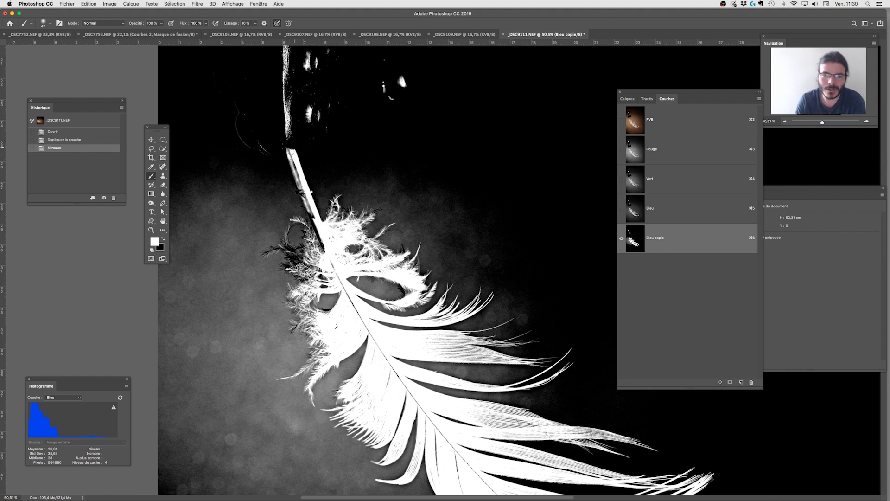
pyautogui.click(290, 154)
pyautogui.moveTo(291, 154)
pyautogui.mouseDown()
pyautogui.moveTo(299, 190)
pyautogui.moveTo(291, 154)
pyautogui.moveTo(327, 246)
pyautogui.moveTo(308, 197)
pyautogui.moveTo(323, 241)
pyautogui.mouseUp()
pyautogui.press('super+z')
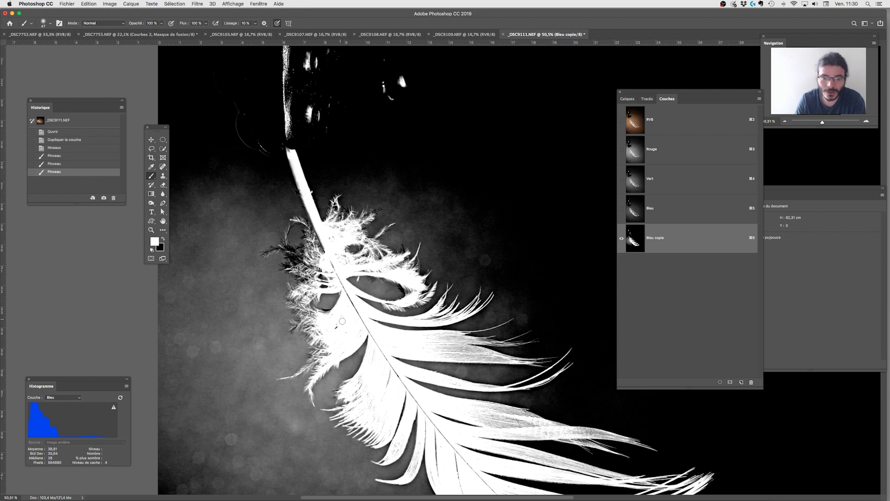
# Step: Paint white over the dark spots in the upper vane and along the feather's central shaft
pyautogui.moveTo(356, 338)
pyautogui.mouseDown()
pyautogui.moveTo(359, 329)
pyautogui.moveTo(343, 341)
pyautogui.mouseUp()
pyautogui.moveTo(370, 371); pyautogui.dragTo(376, 357)
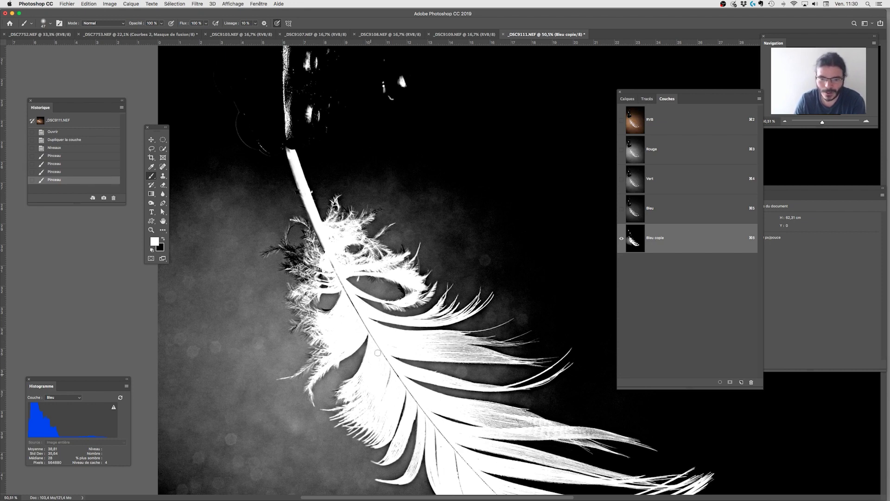
pyautogui.moveTo(342, 282)
pyautogui.mouseDown()
pyautogui.moveTo(396, 376)
pyautogui.moveTo(490, 489)
pyautogui.mouseUp()
pyautogui.moveTo(431, 435); pyautogui.dragTo(354, 253)
pyautogui.press('super+r')
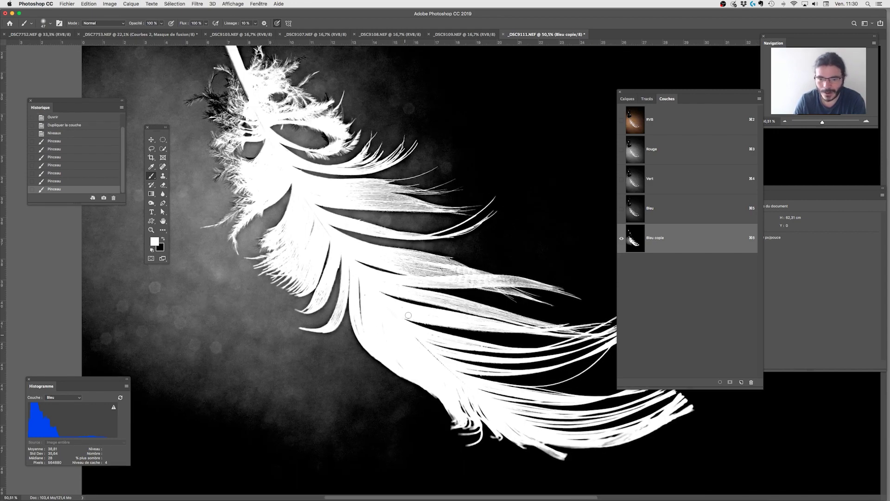
# Step: Fill the remaining grey spots inside the middle and lower vane of the feather with white brush strokes
pyautogui.moveTo(395, 356)
pyautogui.mouseDown()
pyautogui.moveTo(422, 337)
pyautogui.moveTo(473, 390)
pyautogui.mouseUp()
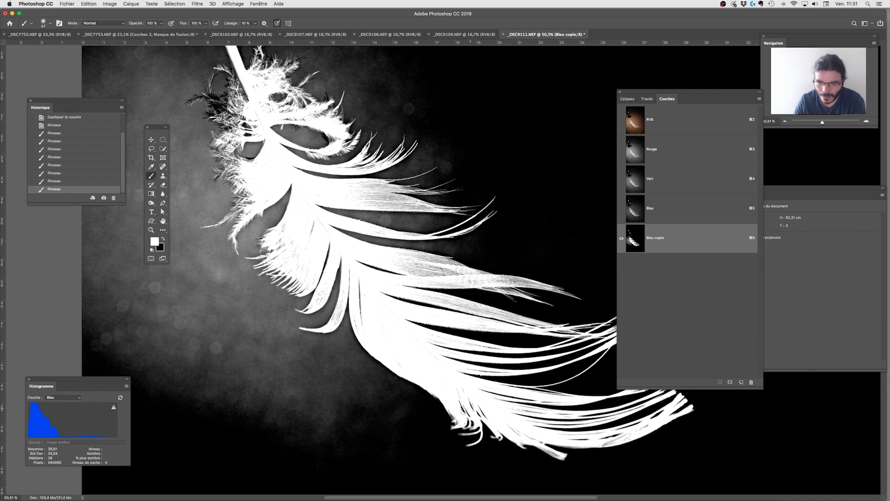
pyautogui.moveTo(358, 308); pyautogui.dragTo(362, 315)
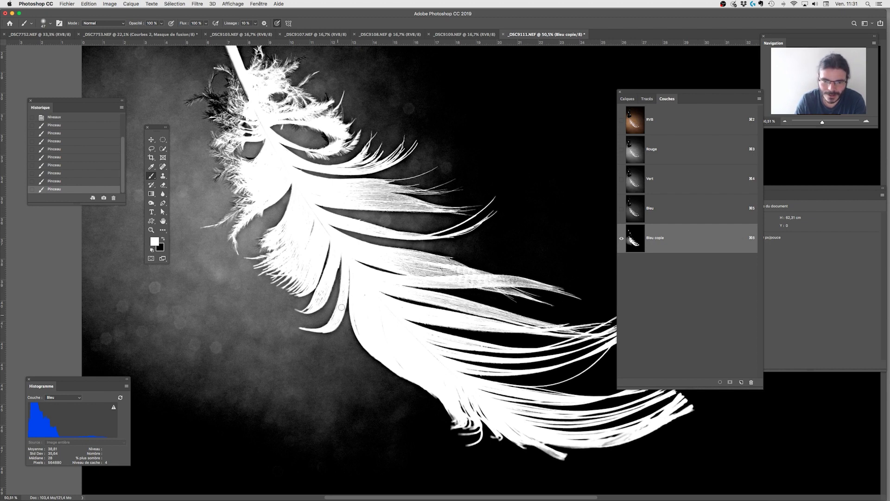
pyautogui.moveTo(347, 286); pyautogui.dragTo(325, 287)
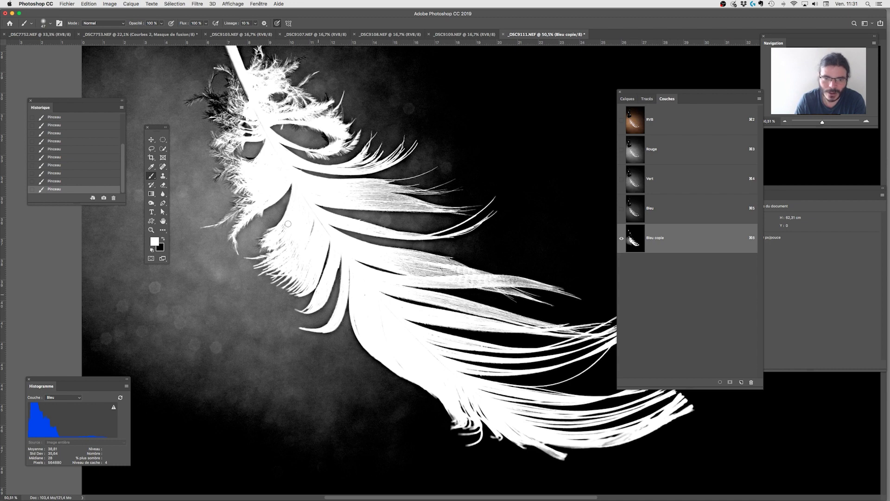
pyautogui.moveTo(310, 222); pyautogui.dragTo(313, 227)
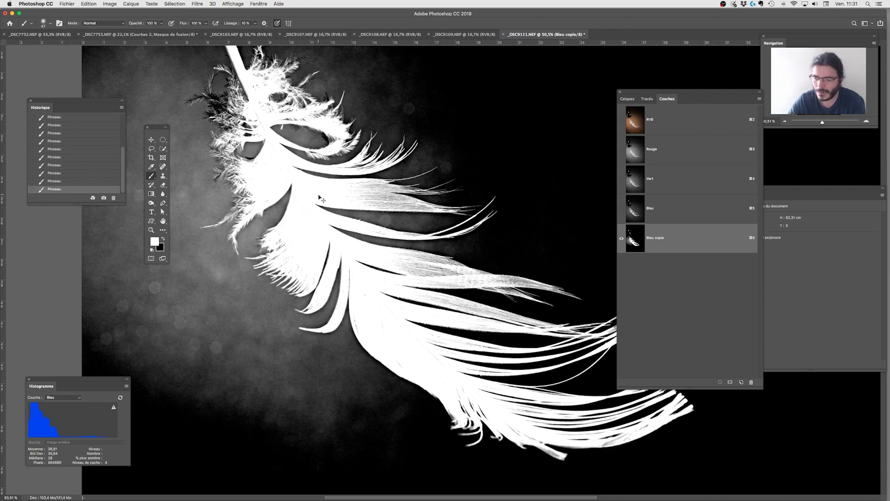
# Step: Paint white over the grey streaks inside the lower edge of the feather near its tip
pyautogui.press('super+minus')
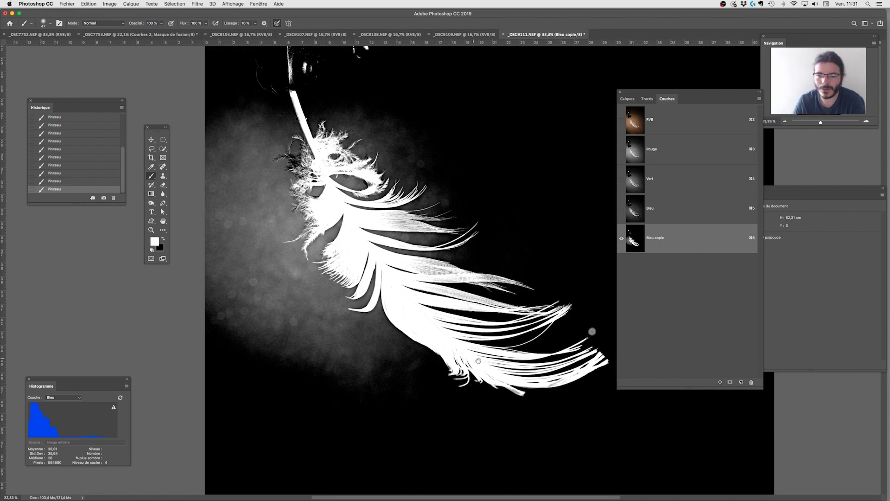
pyautogui.moveTo(593, 331); pyautogui.dragTo(558, 330)
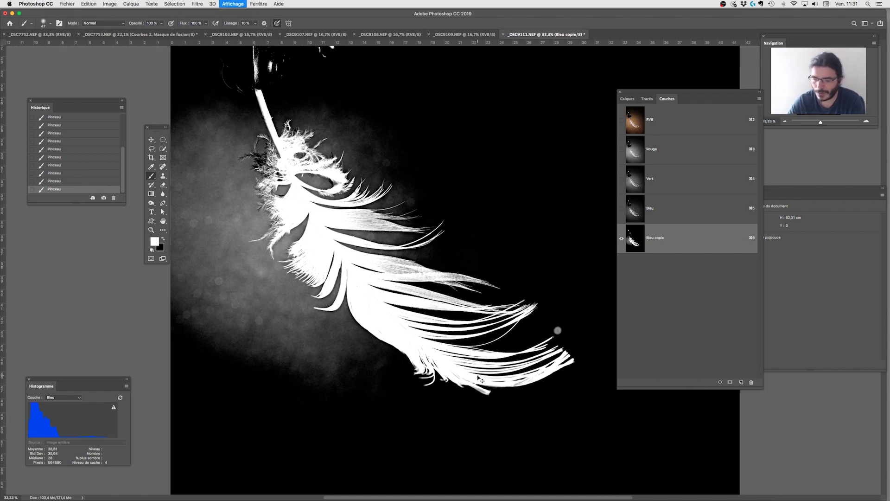
pyautogui.press('super+plus')
pyautogui.press('super+plus')
pyautogui.scroll(-5, 333, 238)
pyautogui.hscroll(5, 334, 238)
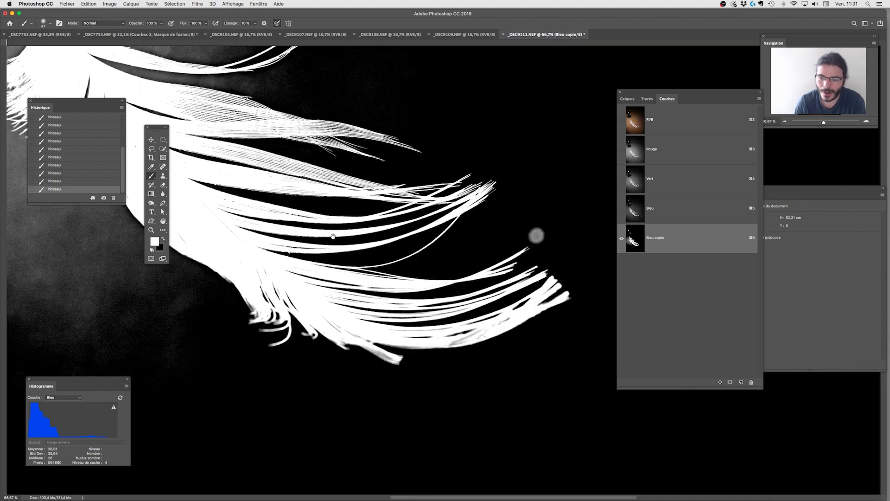
pyautogui.moveTo(464, 342); pyautogui.dragTo(481, 338)
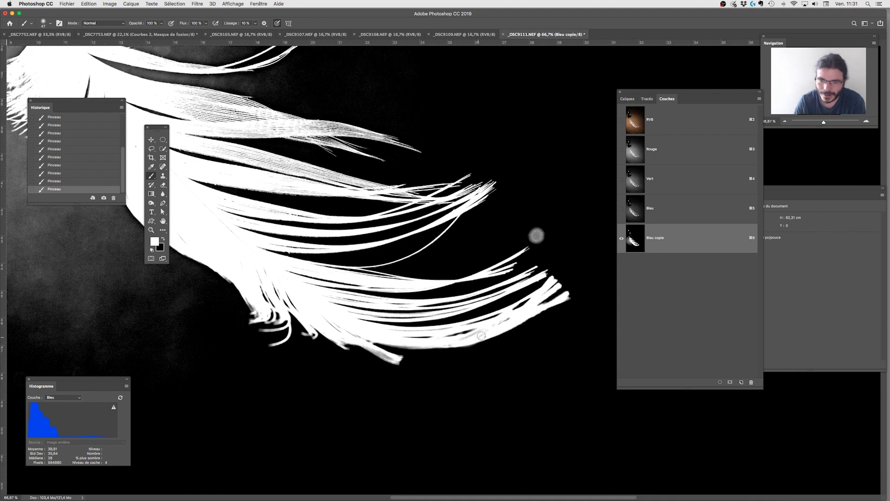
pyautogui.press('super+z')
pyautogui.moveTo(477, 335)
pyautogui.mouseDown()
pyautogui.moveTo(505, 320)
pyautogui.moveTo(448, 340)
pyautogui.mouseUp()
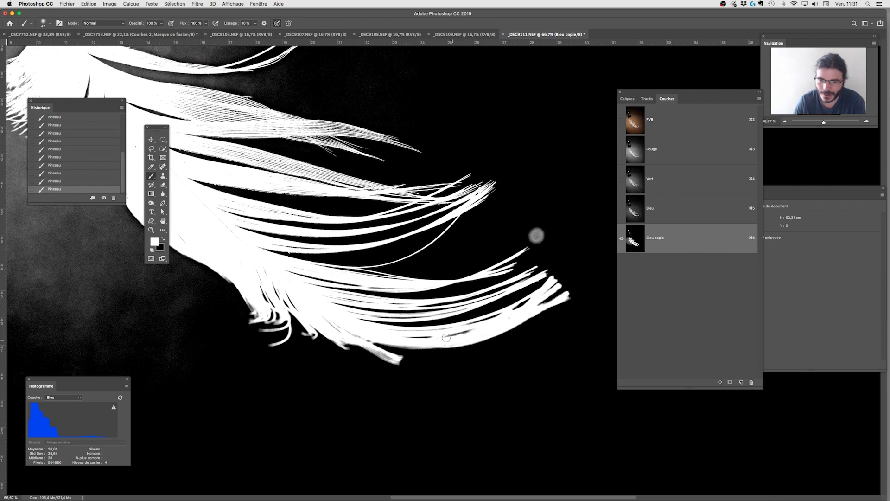
# Step: Select the white feather by Color Range using Tons clairs, with a tolerance of 27% and a range of 168
pyautogui.press('super+minus')
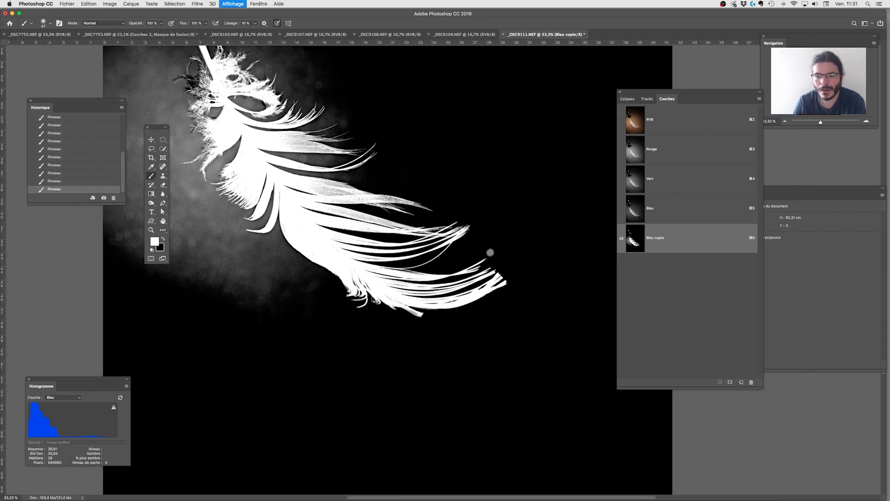
pyautogui.press('super+minus')
pyautogui.moveTo(477, 310); pyautogui.dragTo(530, 379)
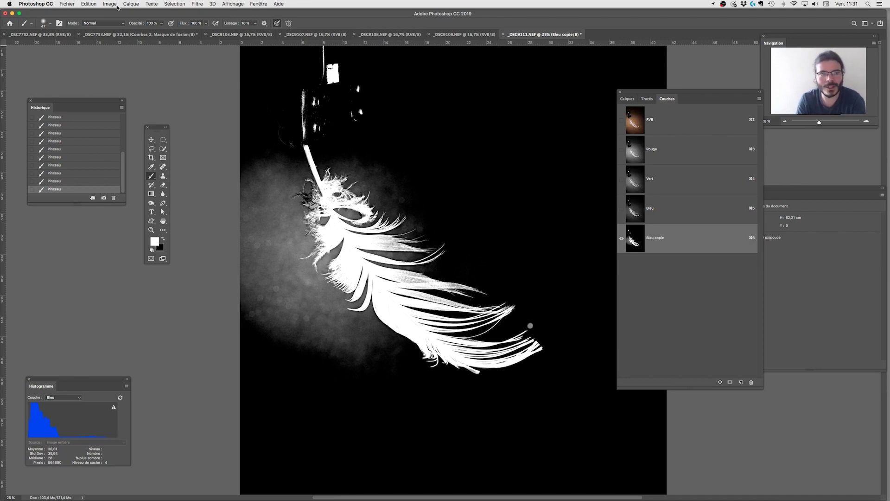
pyautogui.click(175, 4)
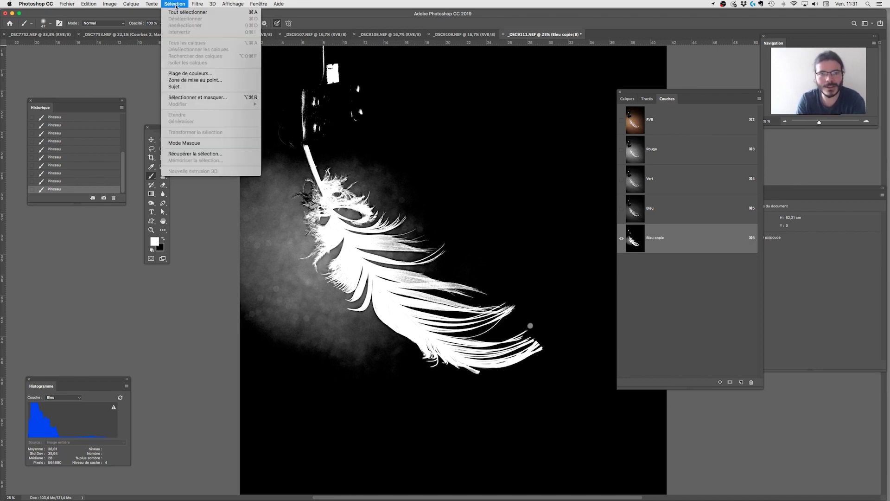
pyautogui.click(200, 74)
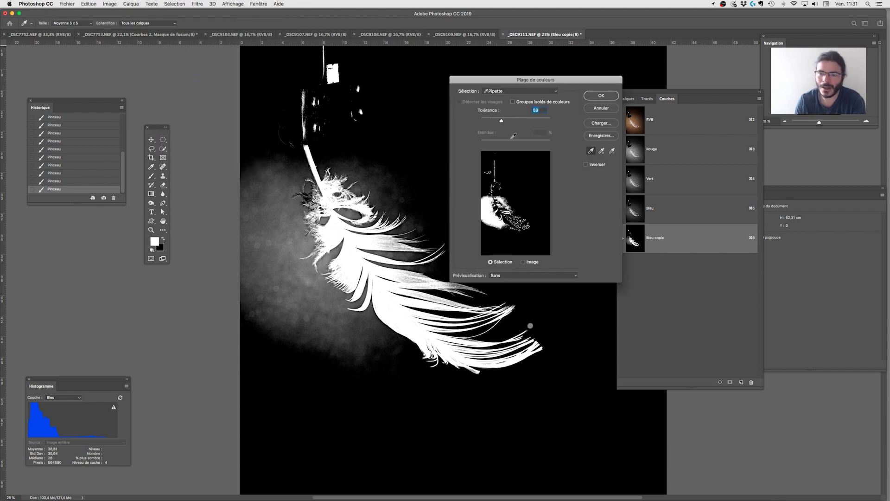
pyautogui.click(499, 93)
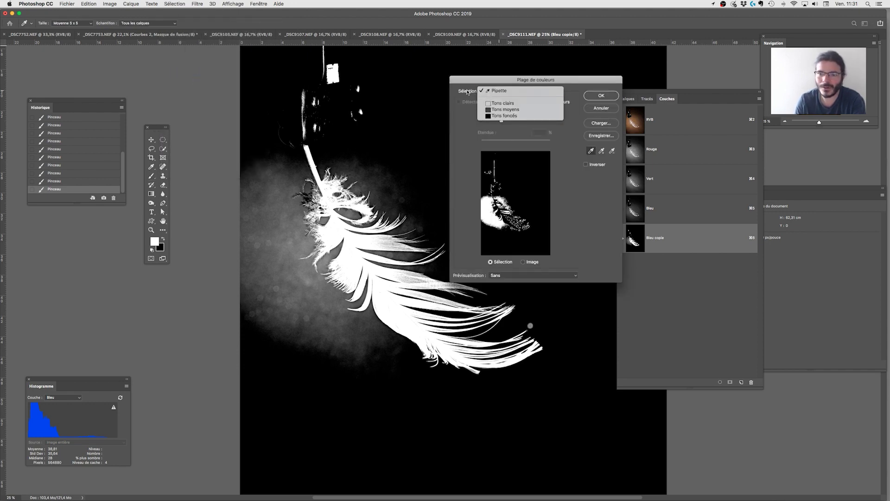
pyautogui.click(510, 103)
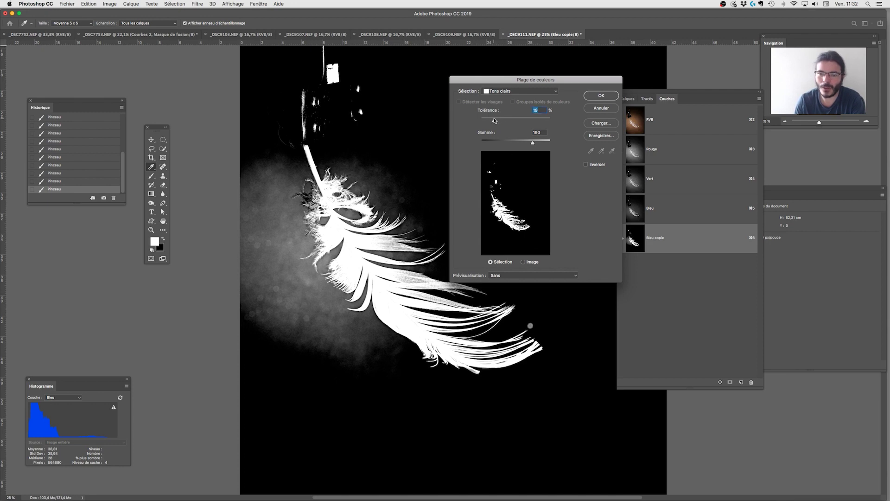
pyautogui.moveTo(494, 120)
pyautogui.mouseDown()
pyautogui.moveTo(512, 120)
pyautogui.moveTo(501, 121)
pyautogui.mouseUp()
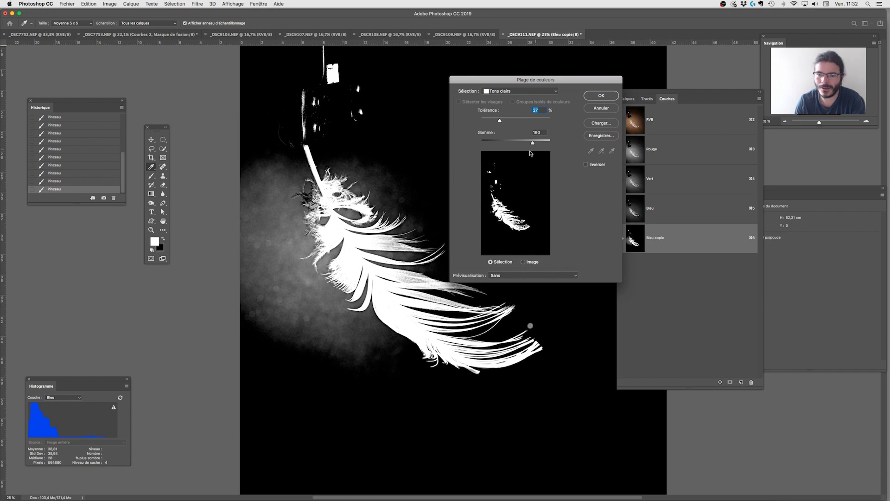
pyautogui.moveTo(532, 144); pyautogui.dragTo(527, 145)
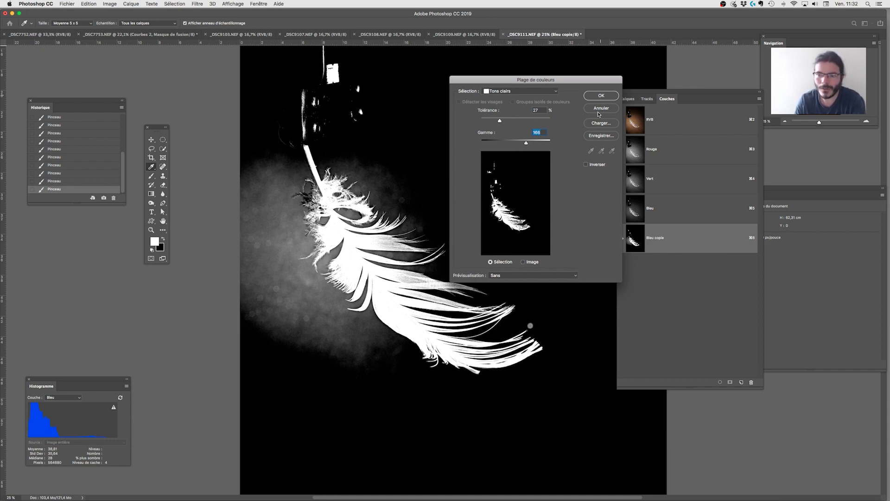
pyautogui.press('Return')
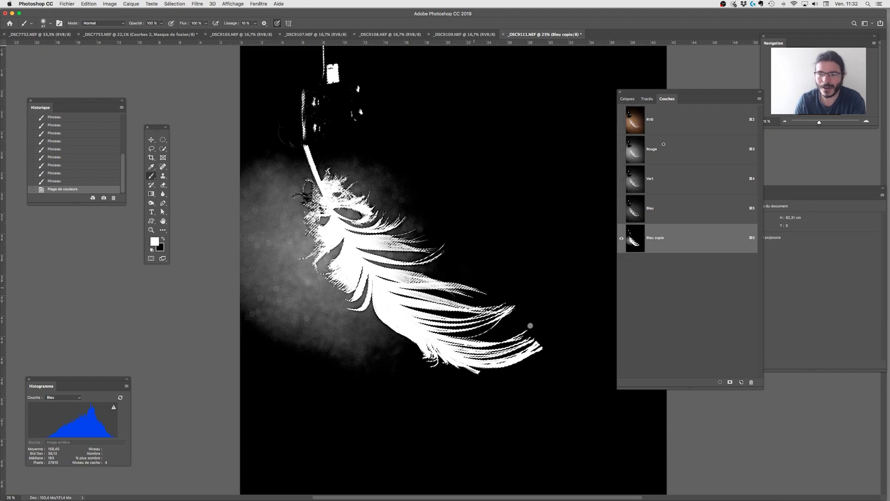
# Step: Display the RVB composite and add the missed inner areas of the middle barbs to the selection with Quick Selection
pyautogui.click(666, 116)
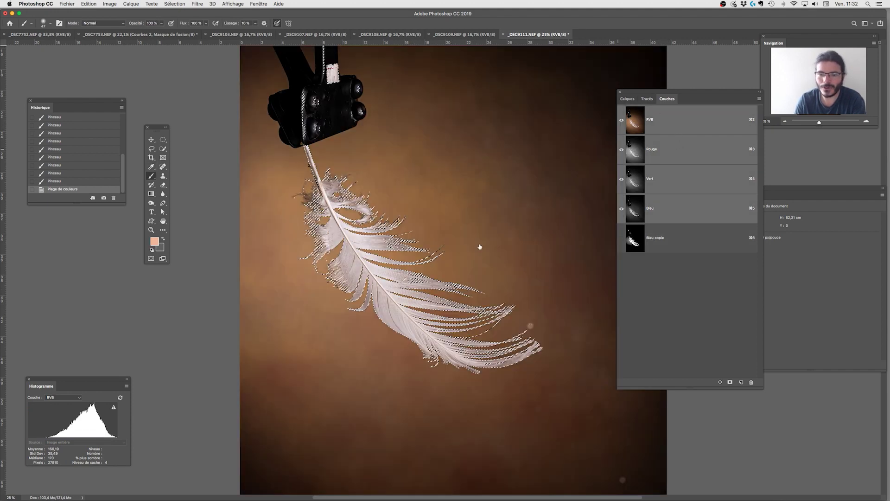
pyautogui.press('z')
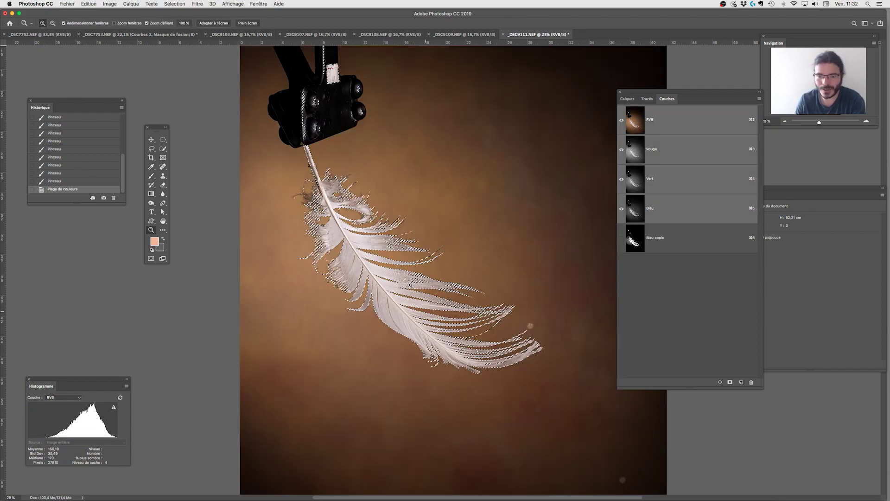
pyautogui.moveTo(412, 282); pyautogui.dragTo(440, 291)
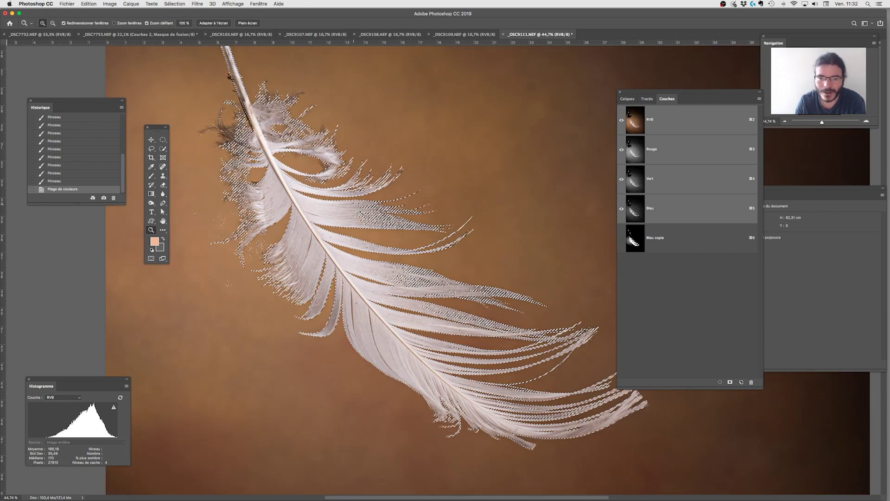
pyautogui.click(162, 149)
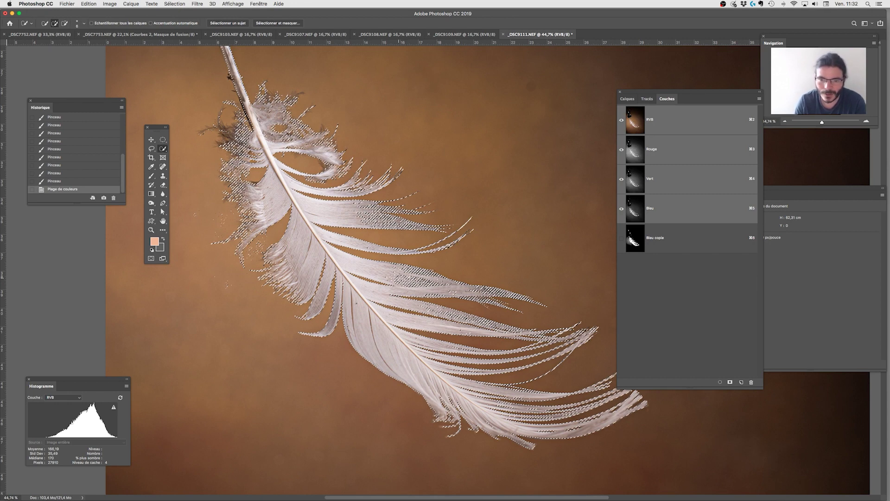
pyautogui.moveTo(399, 279); pyautogui.dragTo(454, 292)
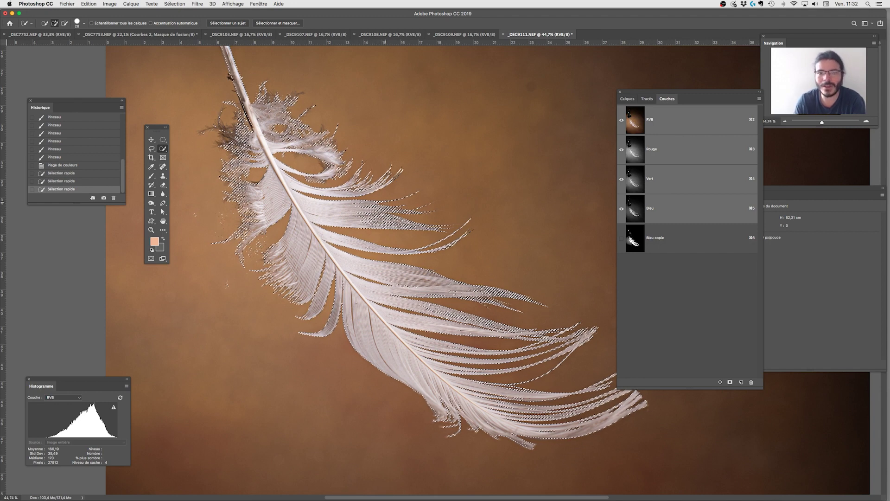
# Step: Subtract the stray spot near the feather's tip and the clamp areas holding the quill from the selection with the Lasso
pyautogui.press('super+0')
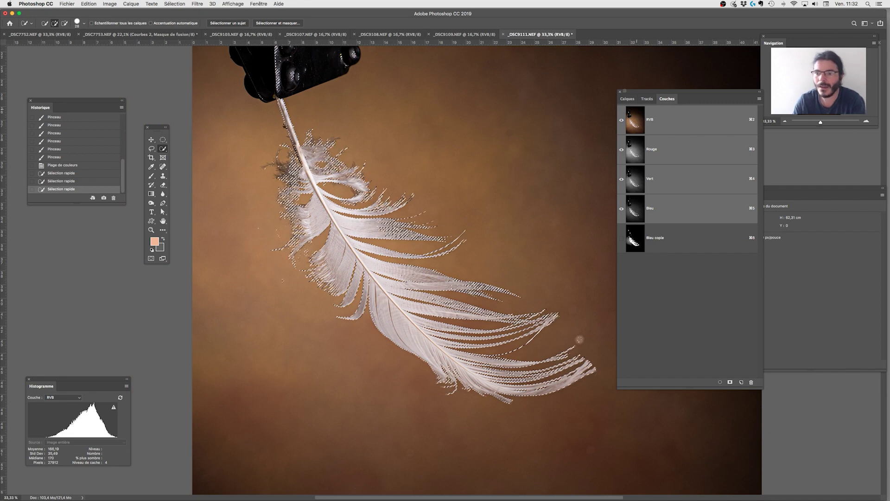
pyautogui.click(627, 99)
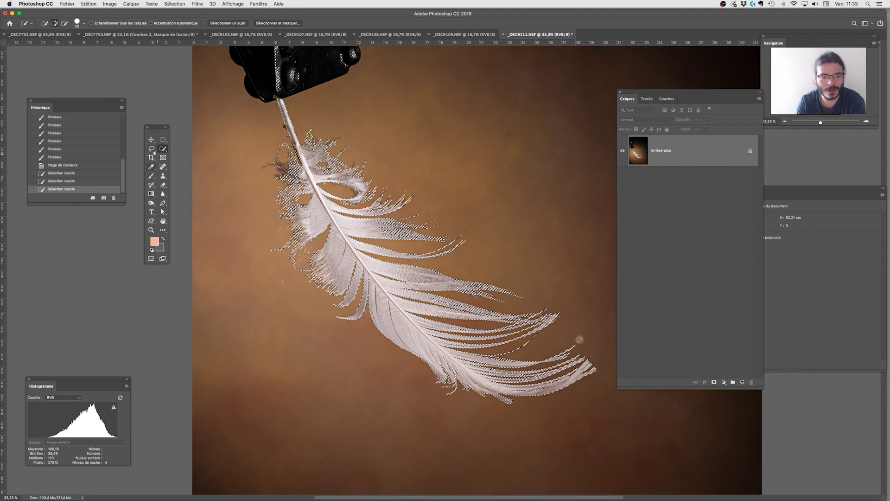
pyautogui.click(154, 152)
pyautogui.click(183, 147)
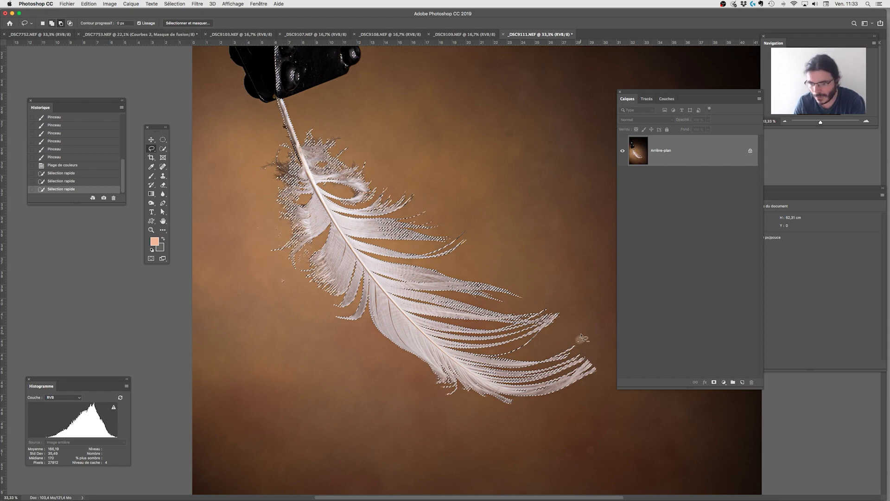
pyautogui.moveTo(582, 337)
pyautogui.mouseDown()
pyautogui.moveTo(575, 344)
pyautogui.moveTo(587, 351)
pyautogui.moveTo(591, 339)
pyautogui.moveTo(580, 333)
pyautogui.mouseUp()
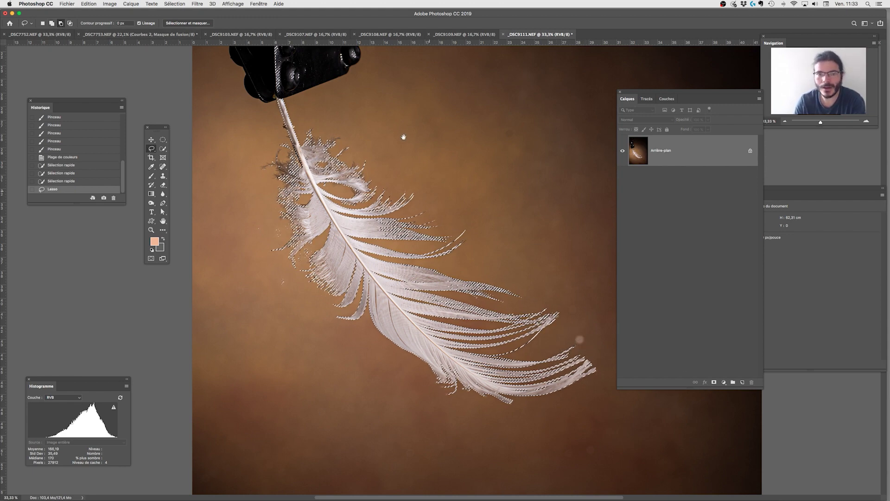
pyautogui.scroll(5, 429, 389)
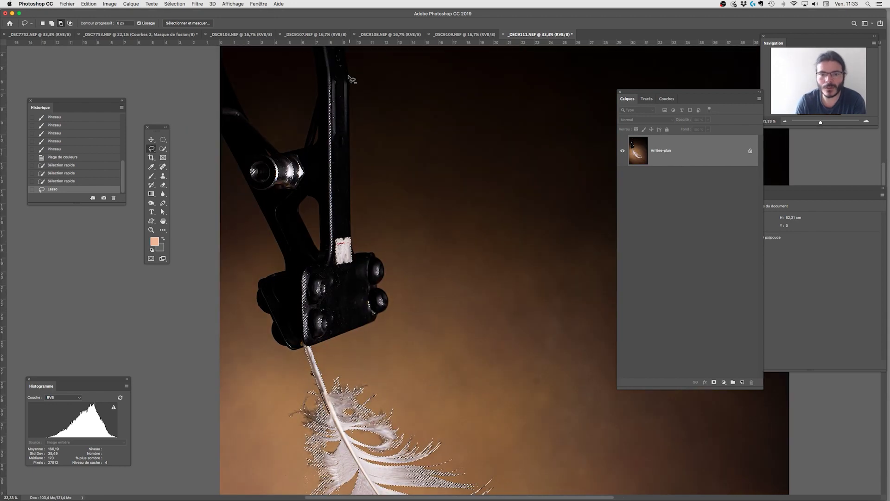
pyautogui.moveTo(345, 64)
pyautogui.mouseDown()
pyautogui.moveTo(314, 65)
pyautogui.moveTo(257, 125)
pyautogui.moveTo(238, 168)
pyautogui.moveTo(241, 226)
pyautogui.moveTo(281, 351)
pyautogui.moveTo(365, 341)
pyautogui.moveTo(445, 226)
pyautogui.moveTo(420, 109)
pyautogui.moveTo(423, 188)
pyautogui.mouseUp()
pyautogui.moveTo(394, 141); pyautogui.dragTo(419, 250)
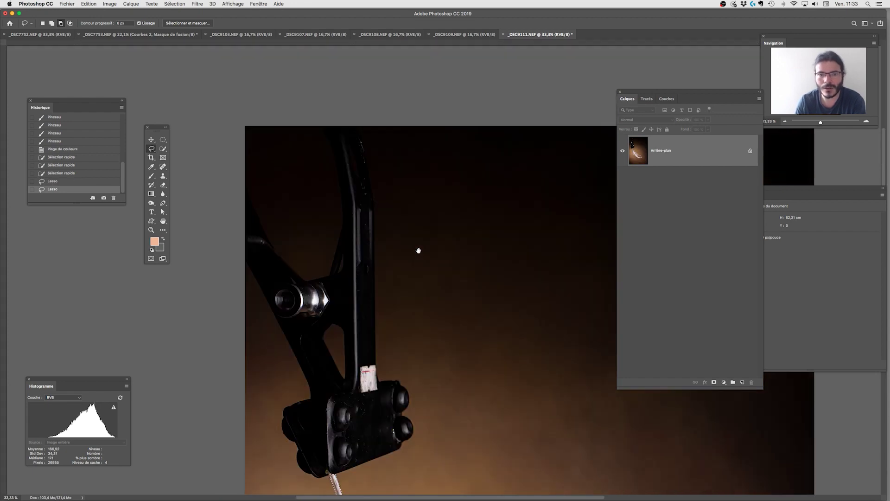
# Step: Turn the feather selection into a layer mask on the background layer
pyautogui.scroll(-5, 389, 137)
pyautogui.press('super+r')
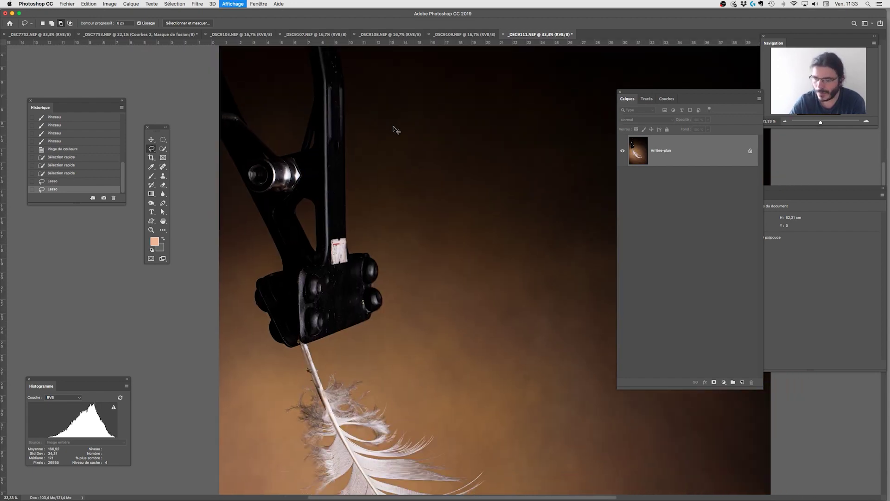
pyautogui.press('super+minus')
pyautogui.moveTo(467, 389); pyautogui.dragTo(434, 261)
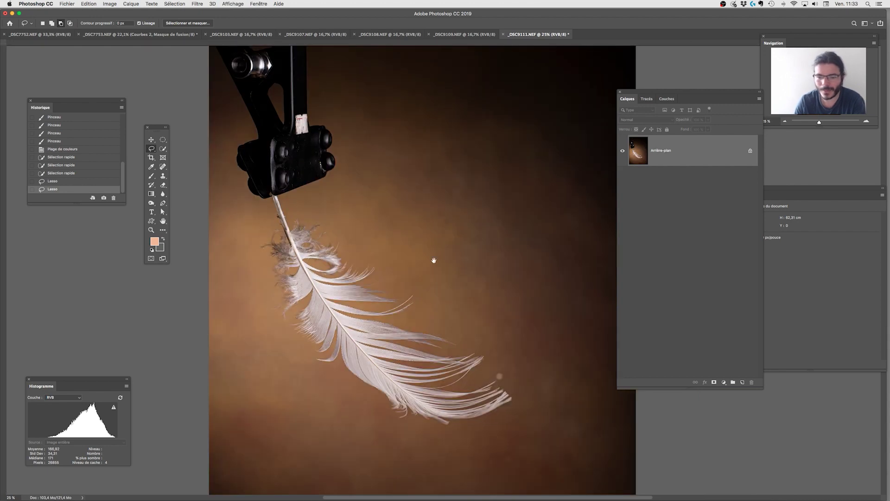
pyautogui.click(714, 382)
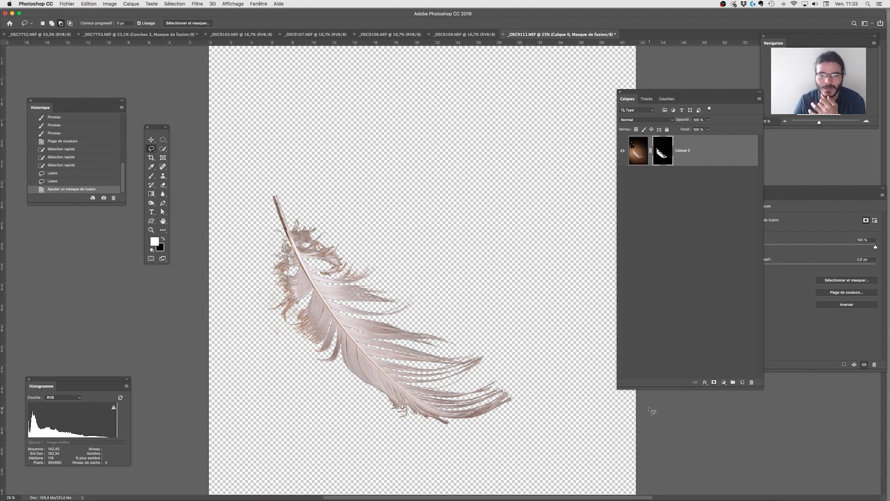
# Step: Duplicate the masked feather layer into the _DSC9103.NEF document
pyautogui.press('v')
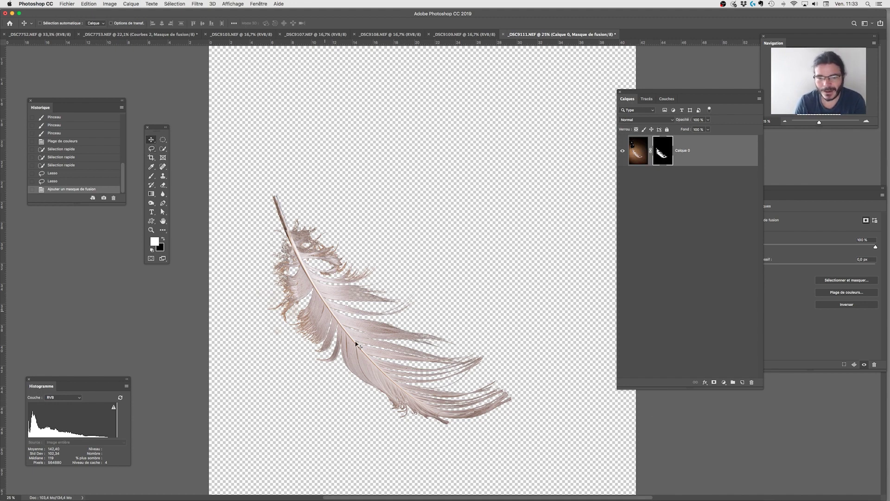
pyautogui.press('z')
pyautogui.moveTo(358, 298); pyautogui.dragTo(292, 376)
pyautogui.moveTo(426, 241); pyautogui.dragTo(439, 96)
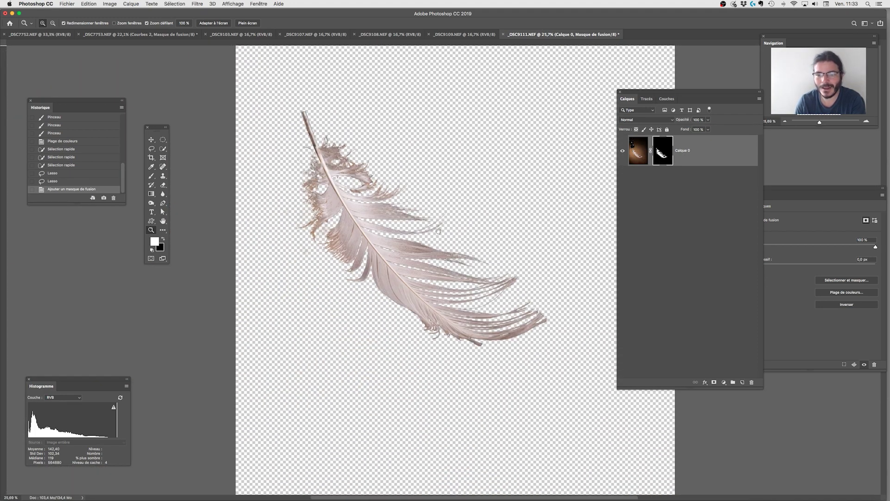
pyautogui.rightClick(690, 167)
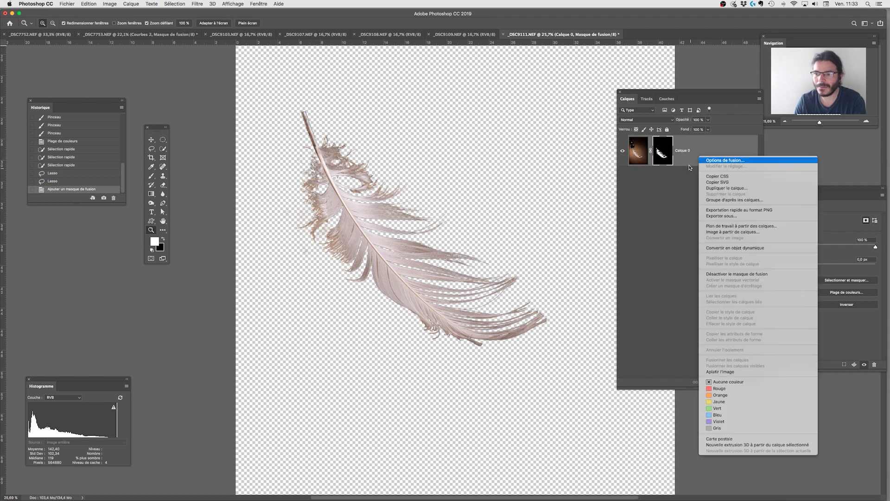
pyautogui.click(725, 188)
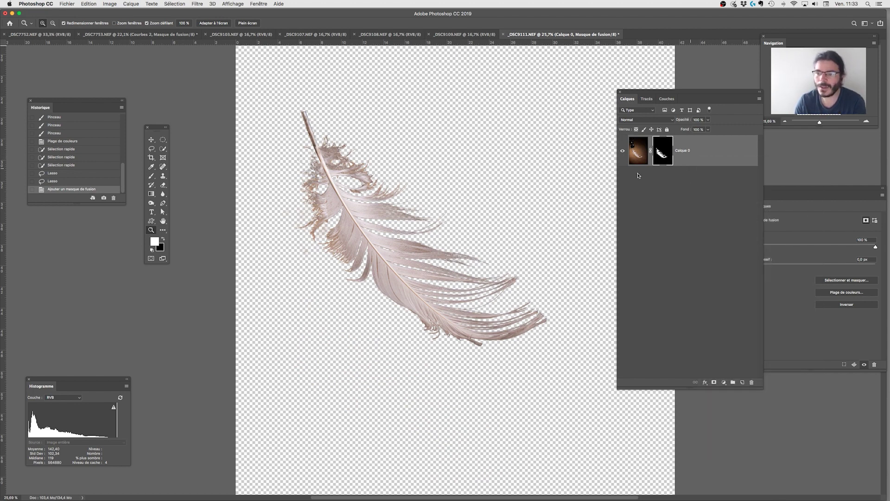
pyautogui.click(453, 229)
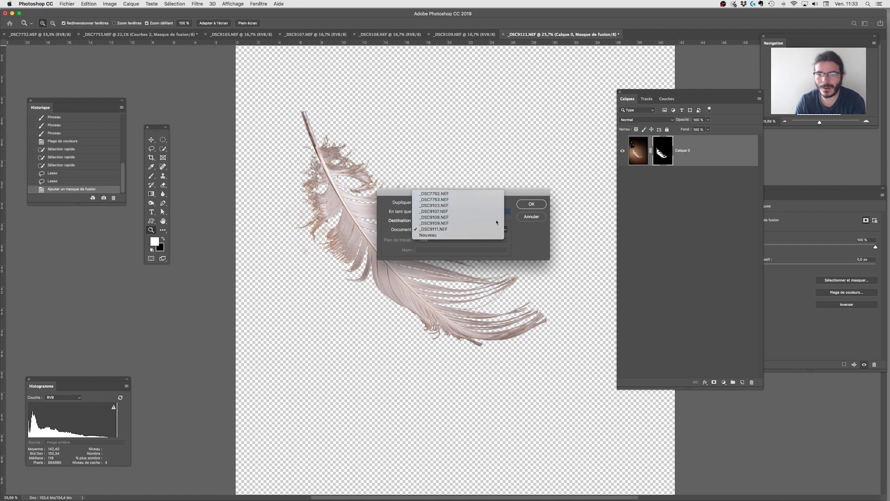
pyautogui.click(438, 205)
pyautogui.press('Return')
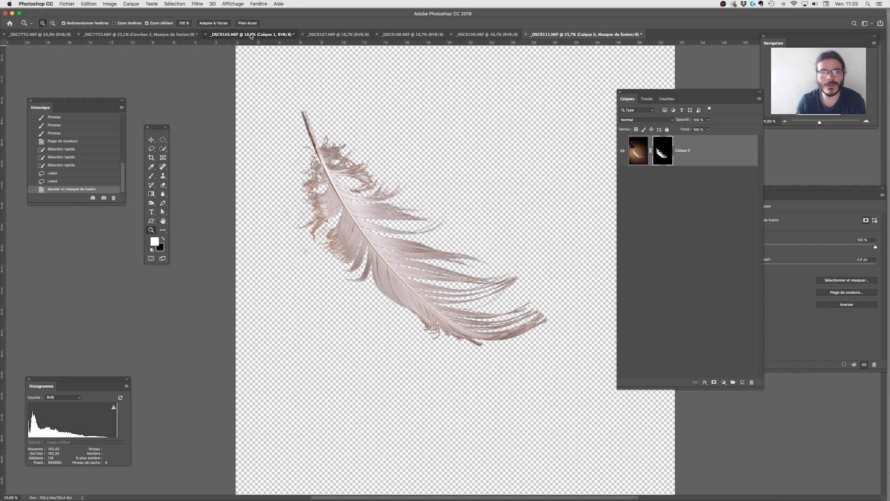
# Step: In _DSC9103.NEF, move the feather up so it floats just over the fingers of the open hand
pyautogui.click(252, 35)
pyautogui.press('v')
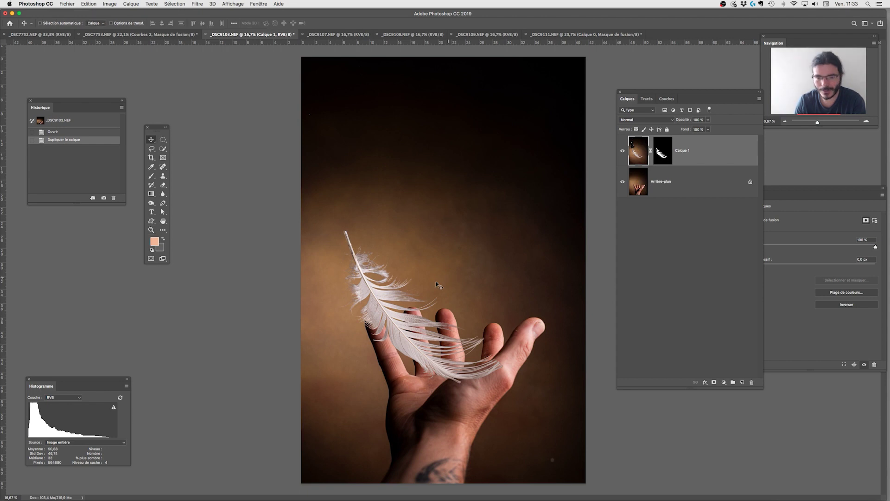
pyautogui.moveTo(430, 357); pyautogui.dragTo(451, 332)
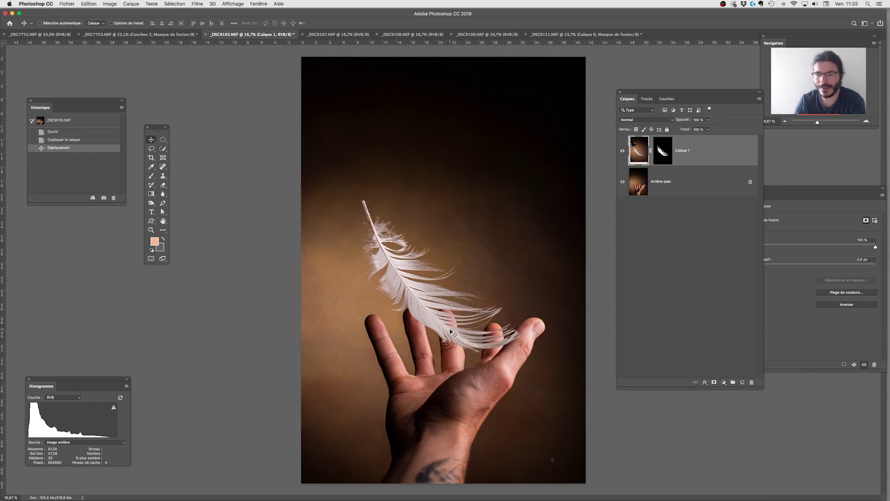
# Step: Open the feather's layer mask in Select and Mask and set edge detection to a 2 px radius with Rayon dynamique enabled
pyautogui.click(663, 159)
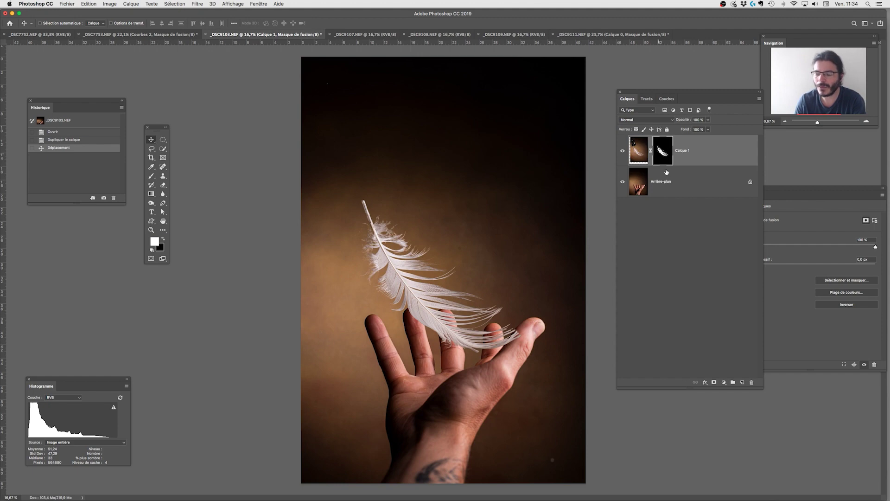
pyautogui.click(830, 281)
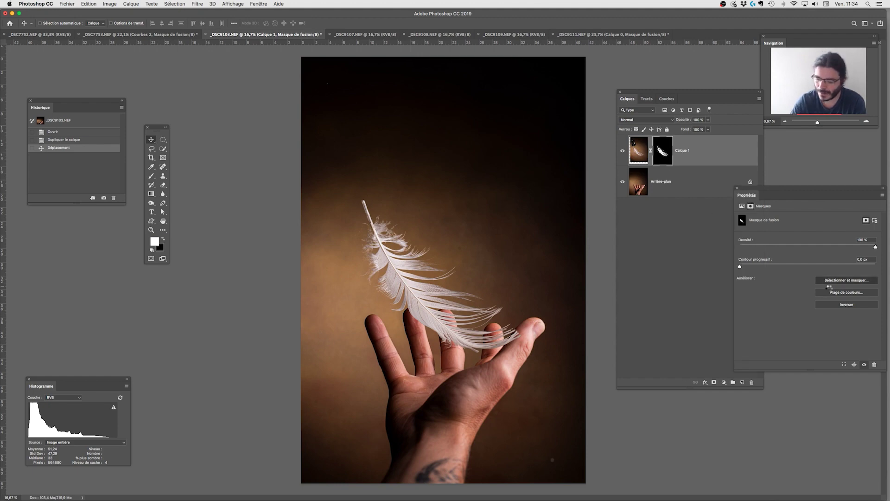
pyautogui.press('super+plus')
pyautogui.press('super+plus')
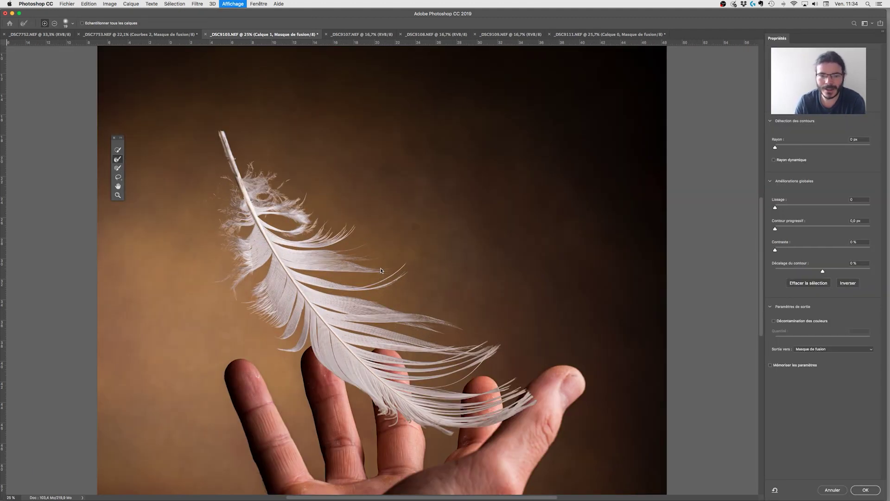
pyautogui.moveTo(393, 258); pyautogui.dragTo(406, 252)
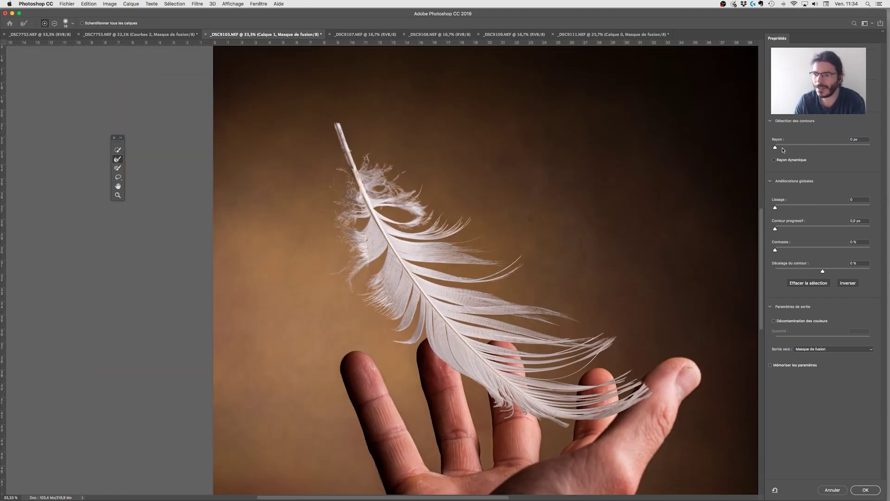
pyautogui.moveTo(781, 147); pyautogui.dragTo(785, 147)
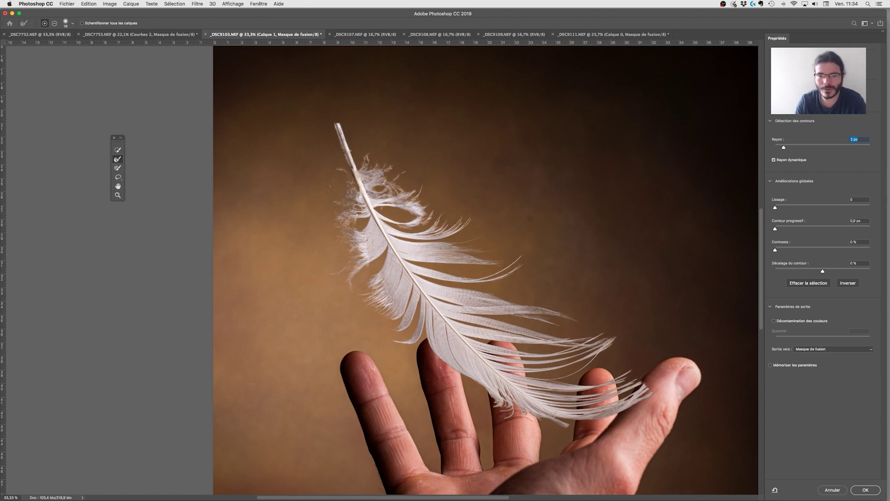
# Step: Refine the feather's downy edges and upper barbs with the edge refinement brush and output the result to the layer mask
pyautogui.moveTo(357, 216); pyautogui.dragTo(348, 220)
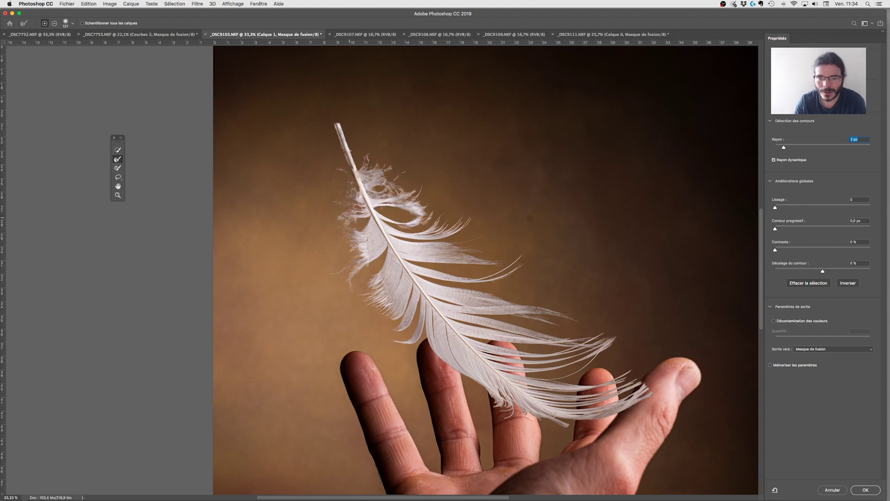
pyautogui.moveTo(407, 228); pyautogui.dragTo(406, 227)
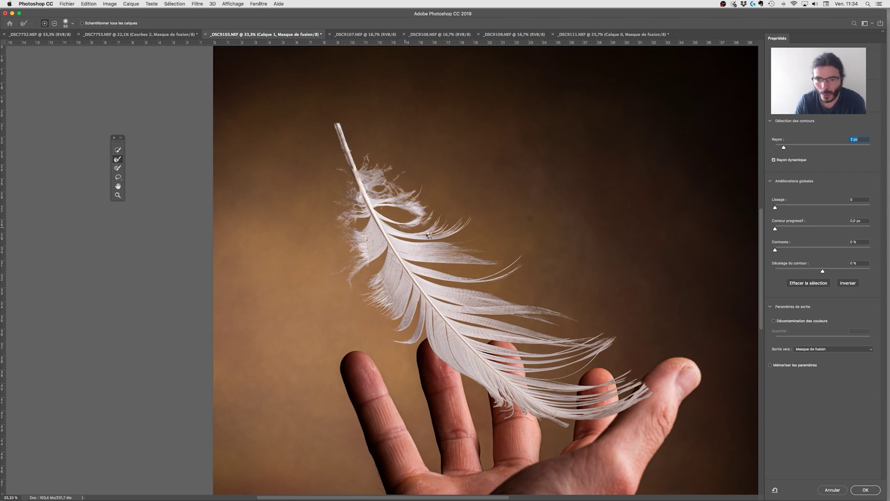
pyautogui.click(387, 236)
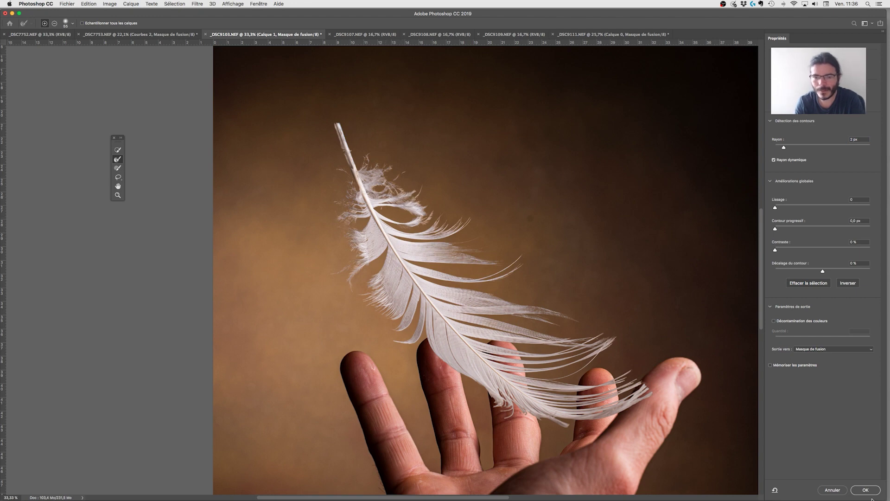
pyautogui.click(861, 492)
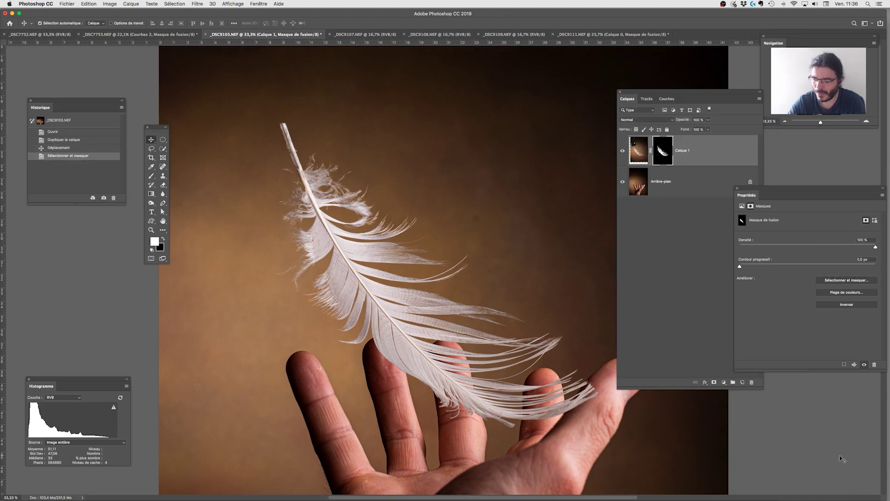
# Step: Nudge the feather up, rotate it about 12° counterclockwise with Free Transform, and place it just above the fingers
pyautogui.press('super+minus')
pyautogui.press('super+minus')
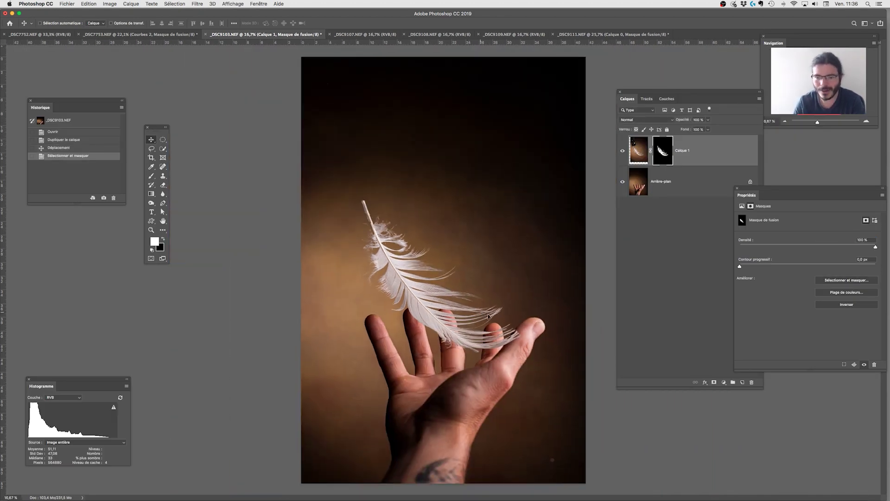
pyautogui.moveTo(455, 316)
pyautogui.mouseDown()
pyautogui.moveTo(484, 311)
pyautogui.moveTo(461, 311)
pyautogui.mouseUp()
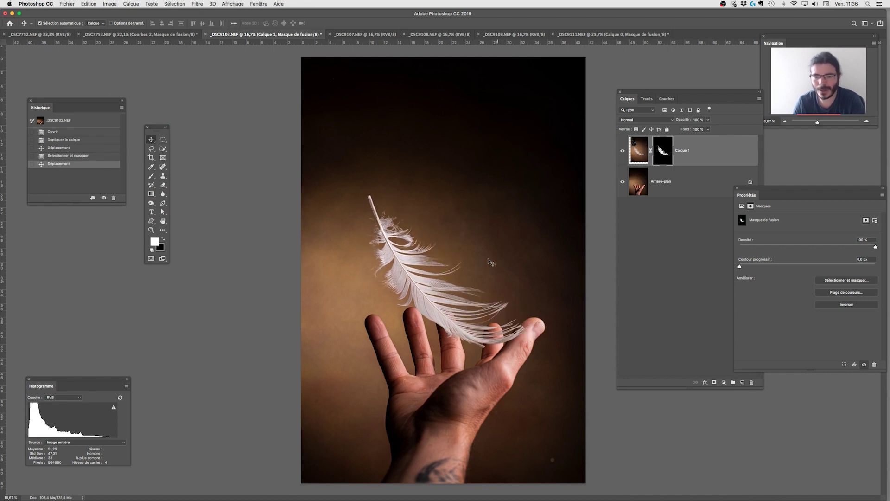
pyautogui.press('super+t')
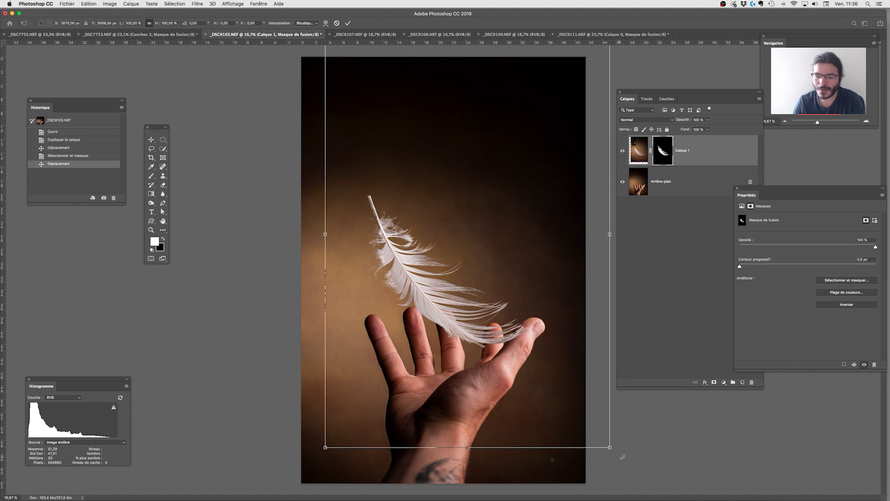
pyautogui.moveTo(619, 456); pyautogui.dragTo(639, 388)
pyautogui.moveTo(466, 305); pyautogui.dragTo(437, 297)
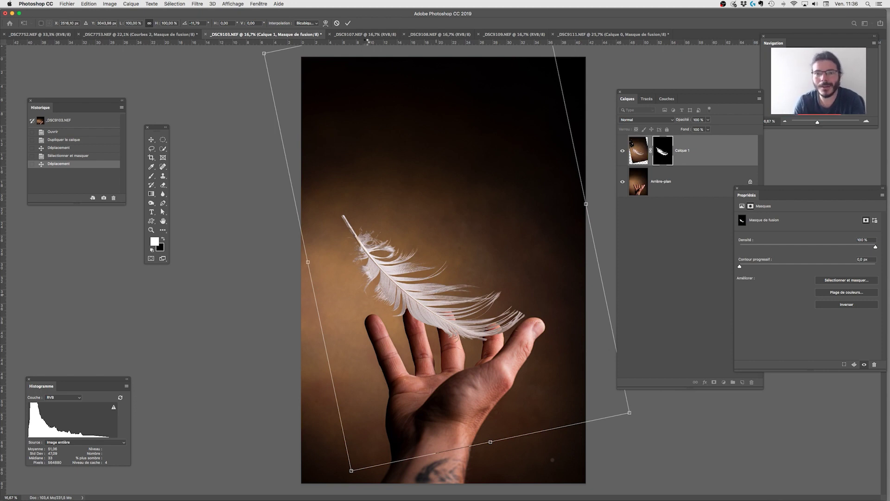
pyautogui.press('Return')
# Step: Close _DSC9111.NEF without saving and look over the other feather photos, _DSC9109.NEF and _DSC9108.NEF
pyautogui.click(369, 34)
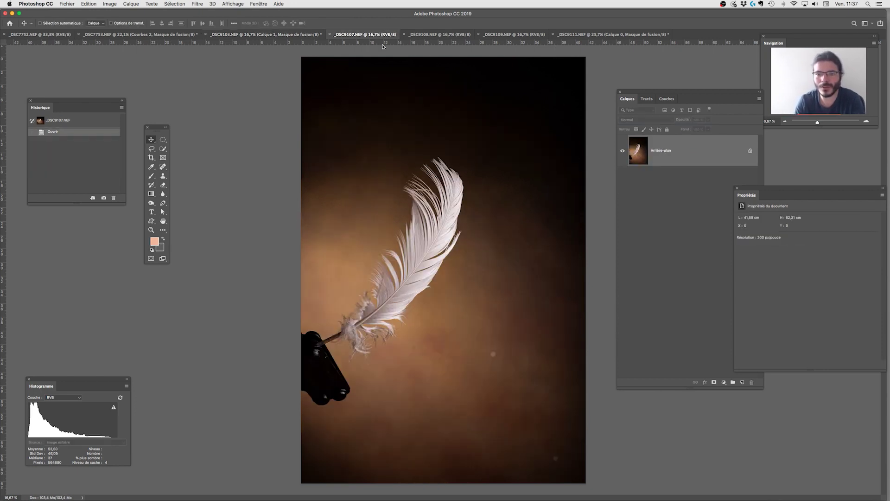
pyautogui.click(622, 35)
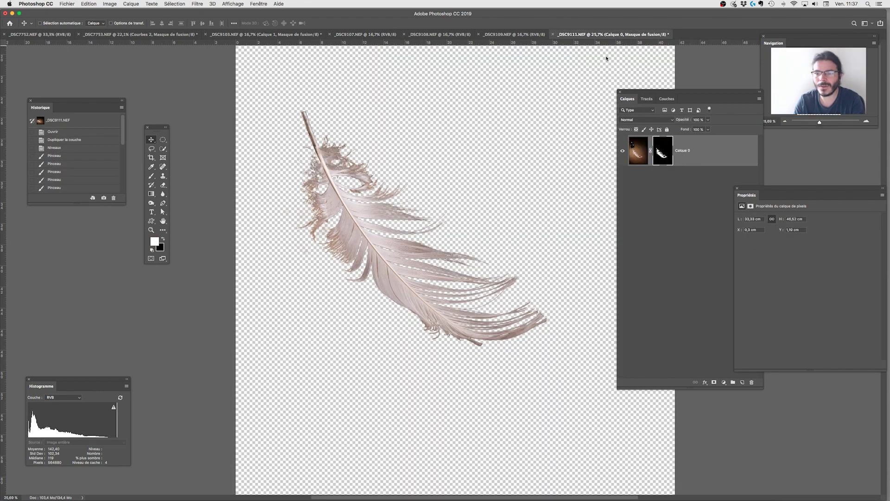
pyautogui.press('super+w')
pyautogui.click(417, 160)
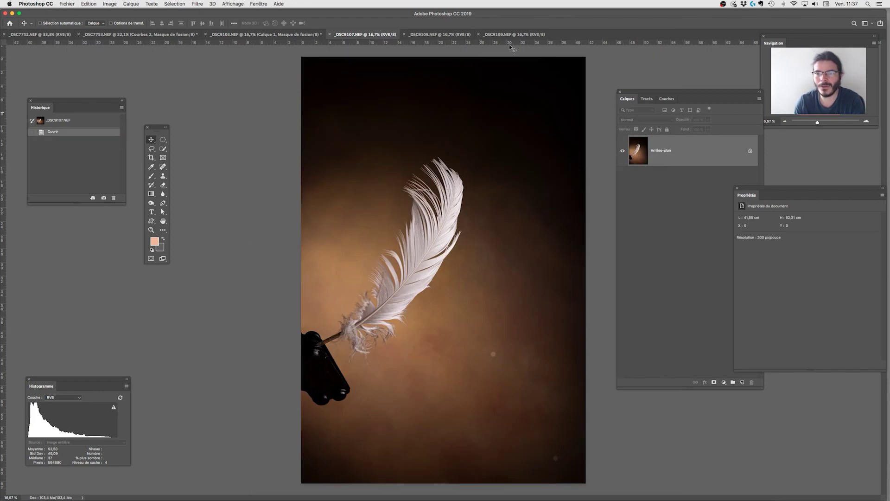
pyautogui.click(508, 35)
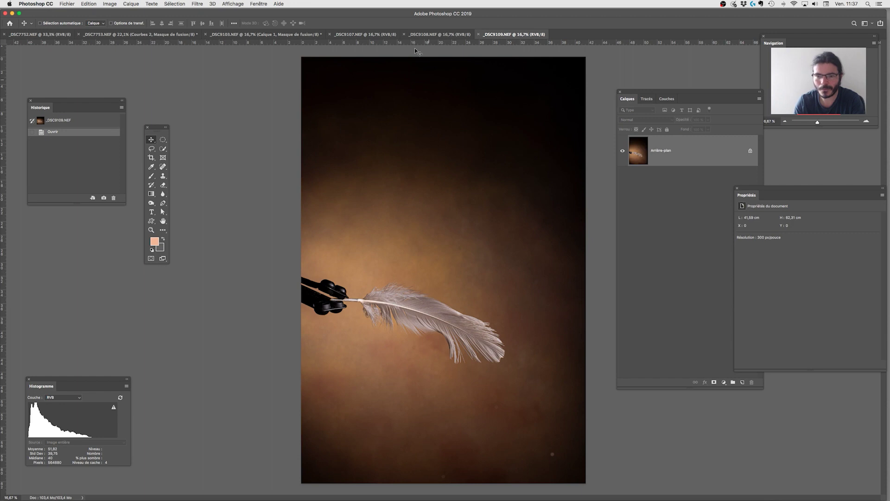
pyautogui.click(424, 36)
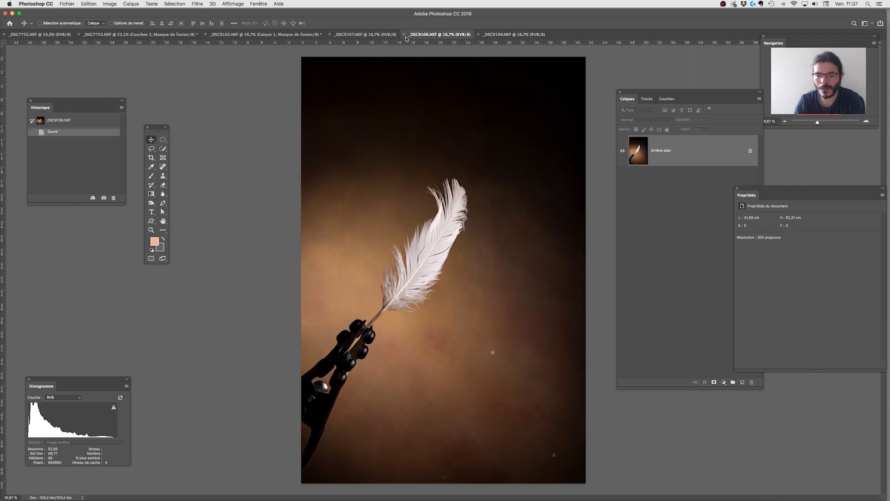
# Step: Switch to _DSC9107.NEF and duplicate its blue channel
pyautogui.click(383, 35)
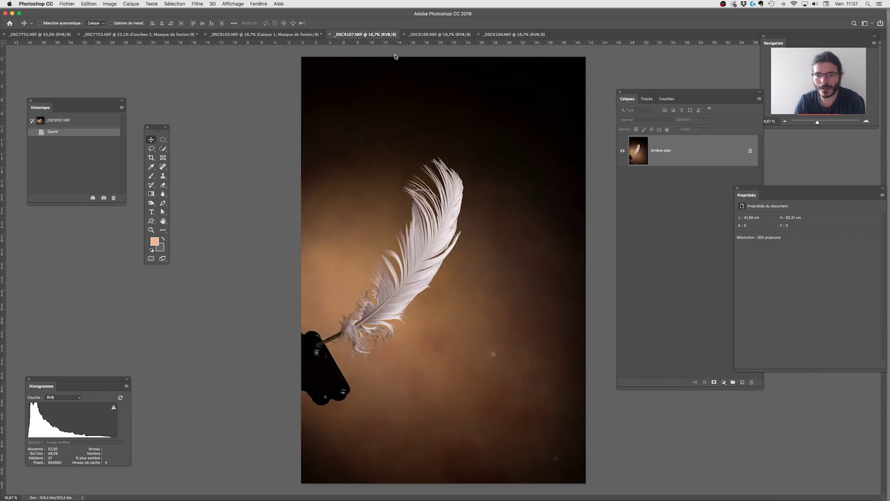
pyautogui.press('z')
pyautogui.moveTo(423, 279); pyautogui.dragTo(437, 294)
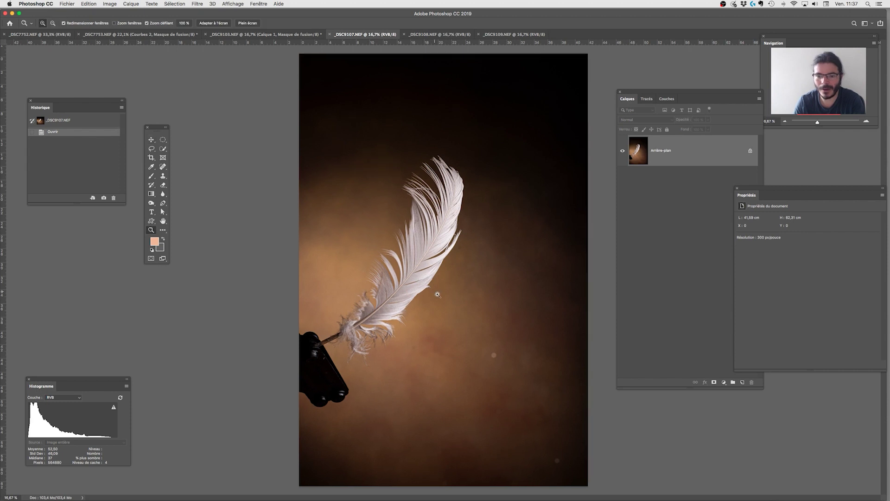
pyautogui.click(666, 99)
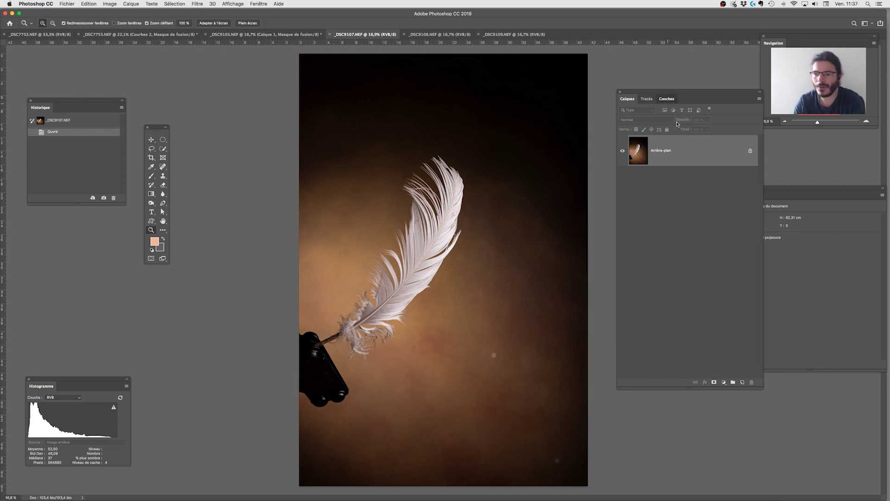
pyautogui.moveTo(697, 255); pyautogui.dragTo(741, 382)
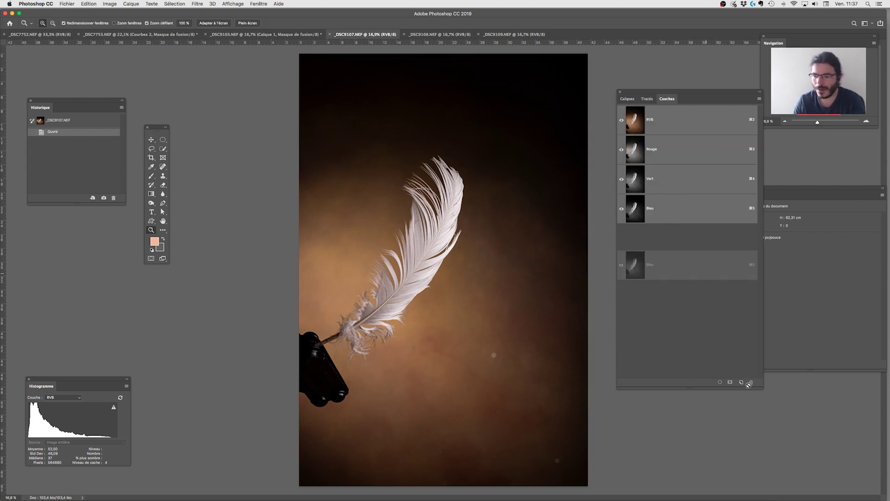
# Step: Boost the copied blue channel's contrast with Levels, setting the black input to 58 and the white input to 119 and adjusting the midtones
pyautogui.press('super+l')
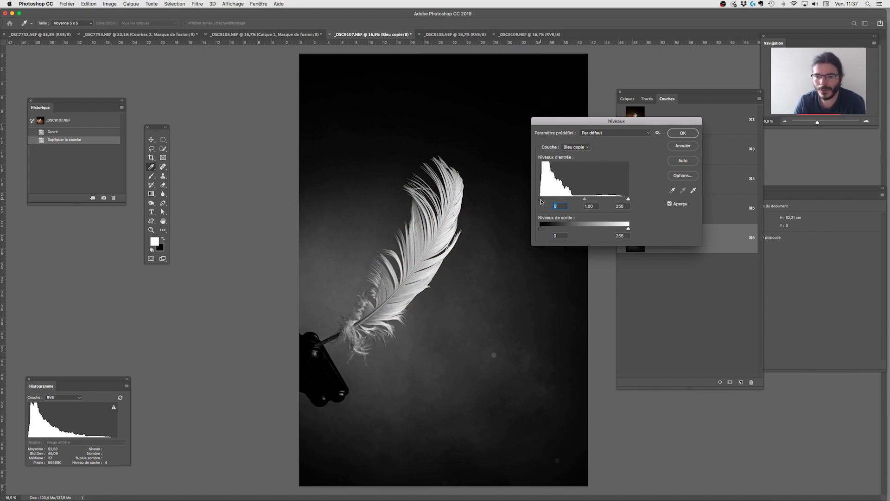
pyautogui.moveTo(540, 201); pyautogui.dragTo(557, 199)
pyautogui.moveTo(628, 199); pyautogui.dragTo(588, 200)
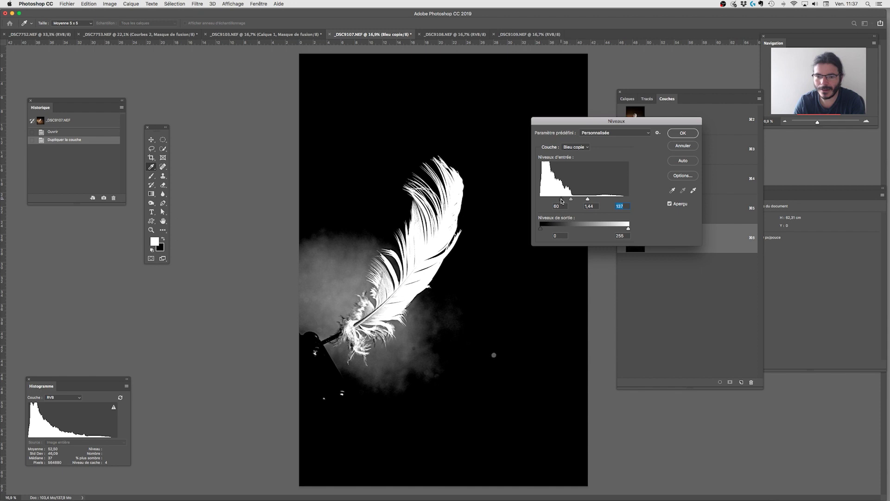
pyautogui.click(561, 199)
pyautogui.moveTo(585, 200); pyautogui.dragTo(583, 200)
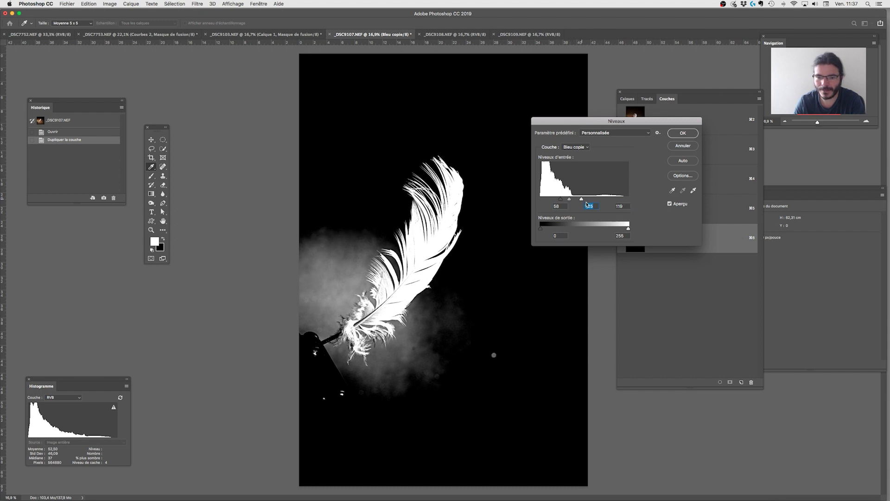
pyautogui.press('Return')
# Step: Select the white feather in the copied channel with Color Range on Tons clairs, tolerance about 28% and range 175
pyautogui.press('z')
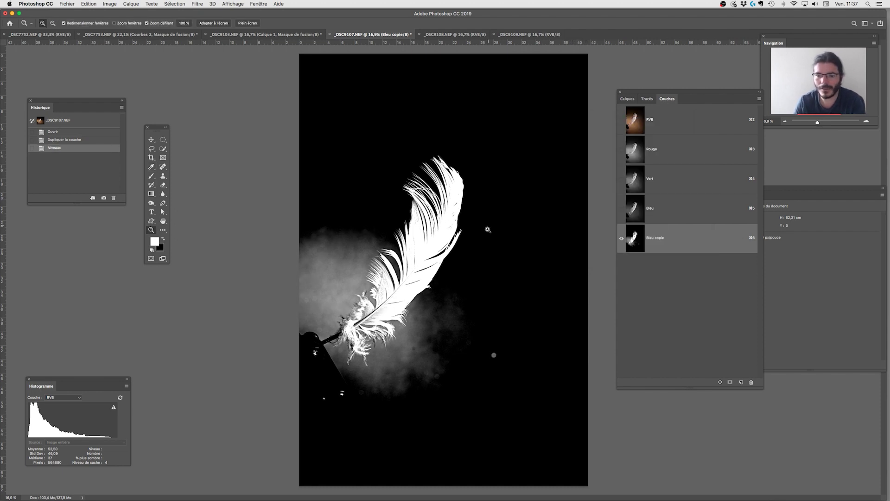
pyautogui.click(175, 4)
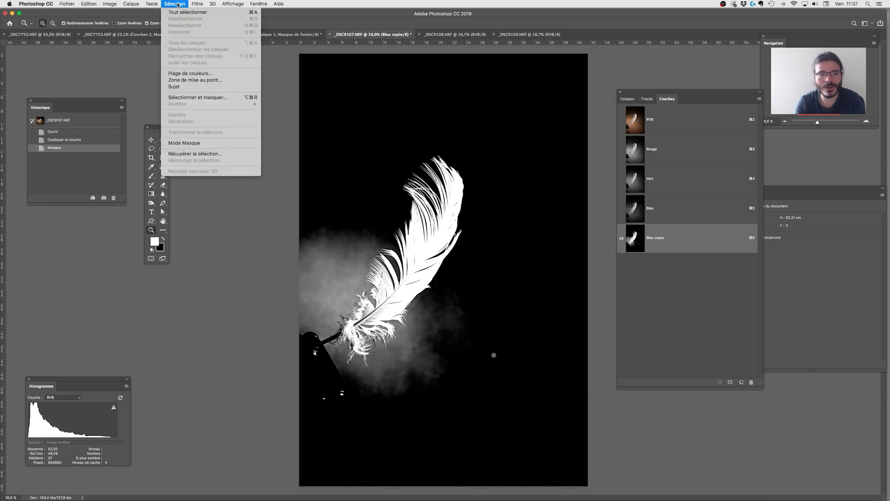
pyautogui.click(210, 74)
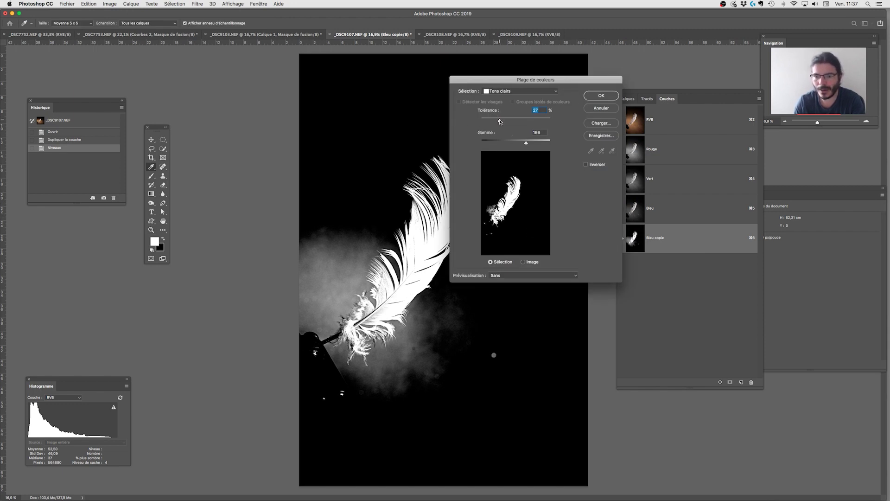
pyautogui.moveTo(501, 121)
pyautogui.mouseDown()
pyautogui.moveTo(530, 145)
pyautogui.moveTo(501, 121)
pyautogui.mouseUp()
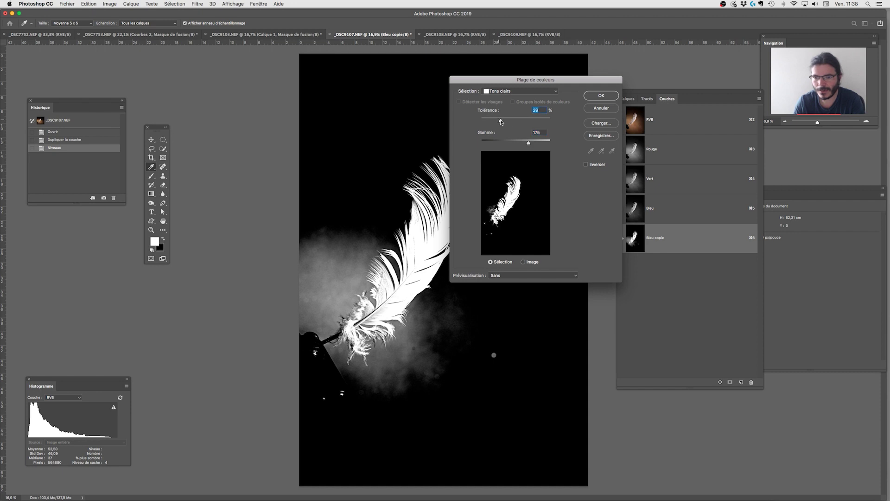
pyautogui.click(600, 96)
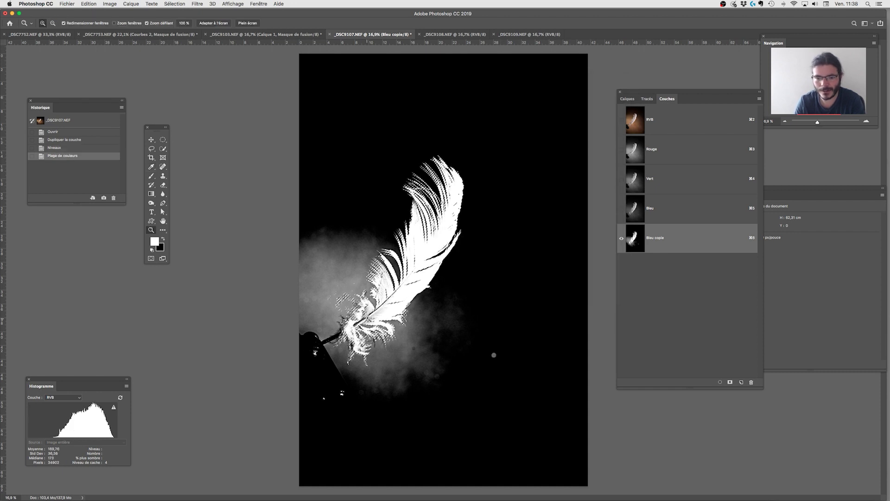
# Step: Subtract the stray selected patches beside the feather's downy base and on the black clamp with the Lasso
pyautogui.press('z')
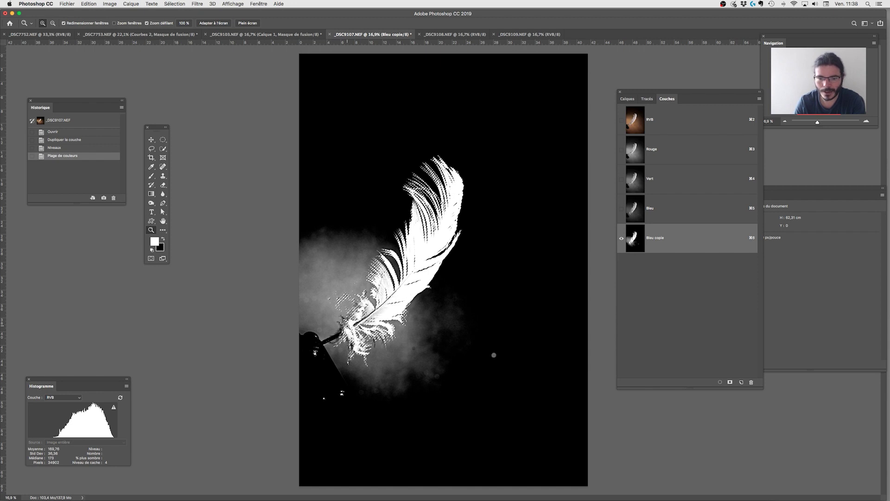
pyautogui.moveTo(370, 343); pyautogui.dragTo(384, 344)
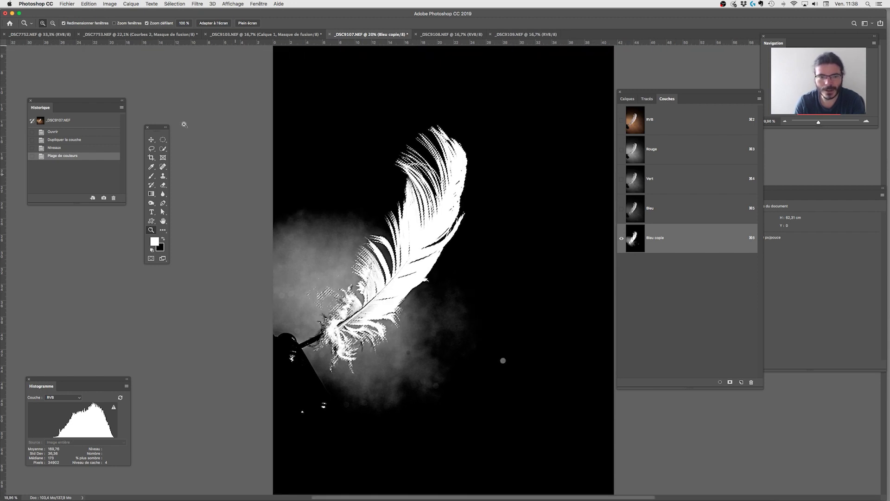
pyautogui.click(163, 149)
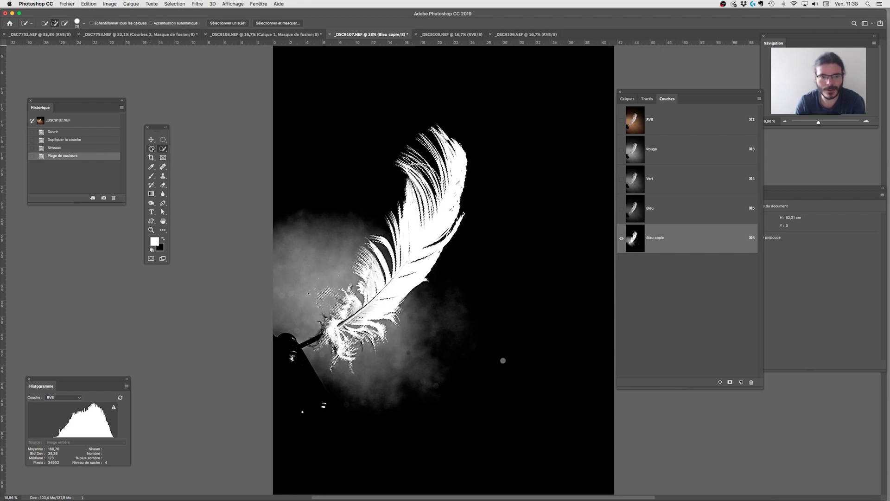
pyautogui.moveTo(151, 149); pyautogui.dragTo(189, 147)
pyautogui.click(190, 147)
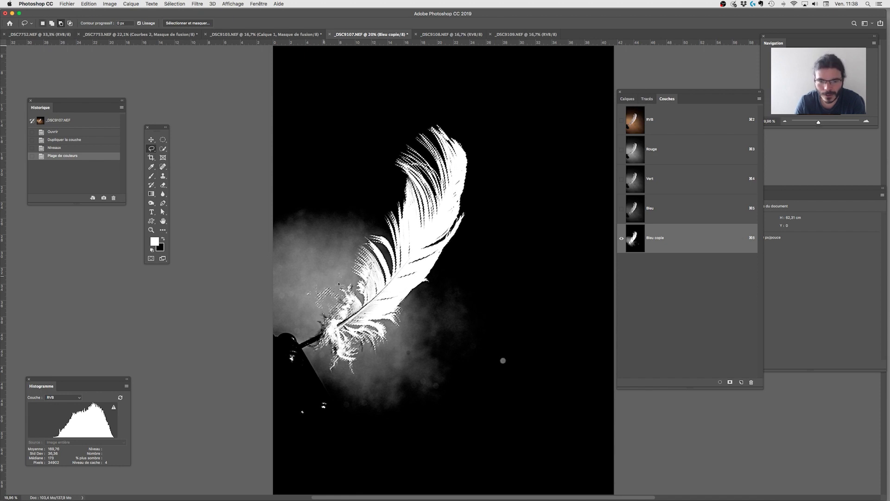
pyautogui.moveTo(340, 265)
pyautogui.mouseDown()
pyautogui.moveTo(343, 285)
pyautogui.moveTo(306, 352)
pyautogui.moveTo(241, 362)
pyautogui.moveTo(325, 243)
pyautogui.mouseUp()
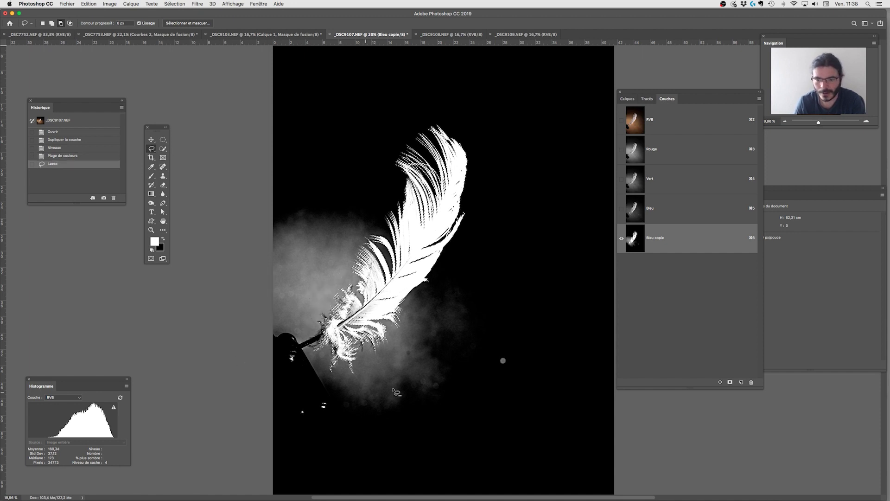
pyautogui.moveTo(297, 453); pyautogui.dragTo(299, 452)
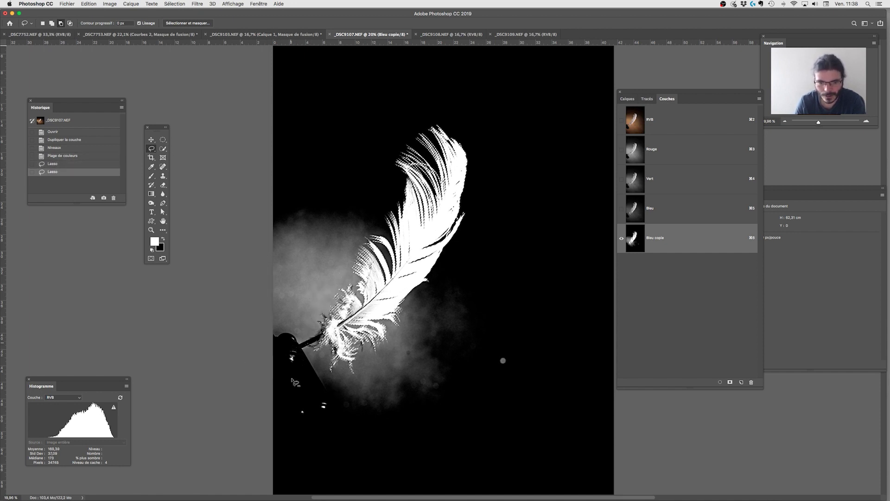
pyautogui.moveTo(295, 353)
pyautogui.mouseDown()
pyautogui.moveTo(292, 379)
pyautogui.moveTo(333, 426)
pyautogui.moveTo(304, 343)
pyautogui.moveTo(334, 423)
pyautogui.mouseUp()
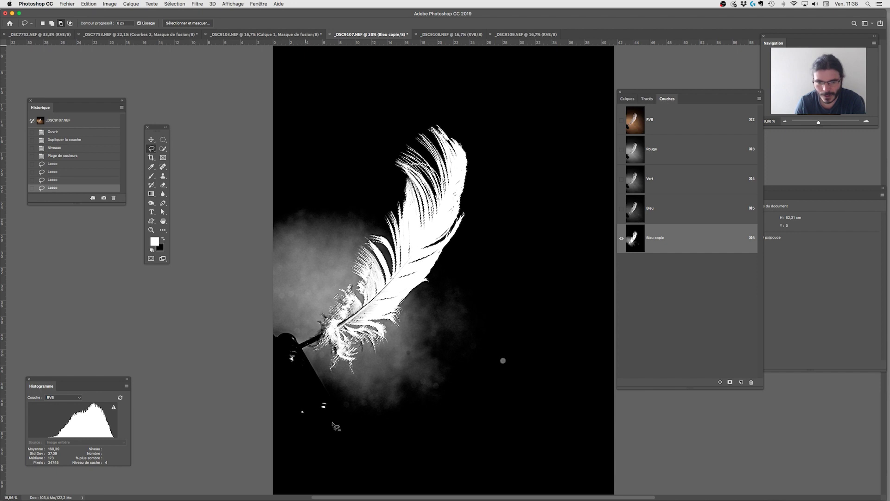
# Step: Return to the RGB composite and turn the feather selection into a layer mask on the photo layer
pyautogui.click(654, 122)
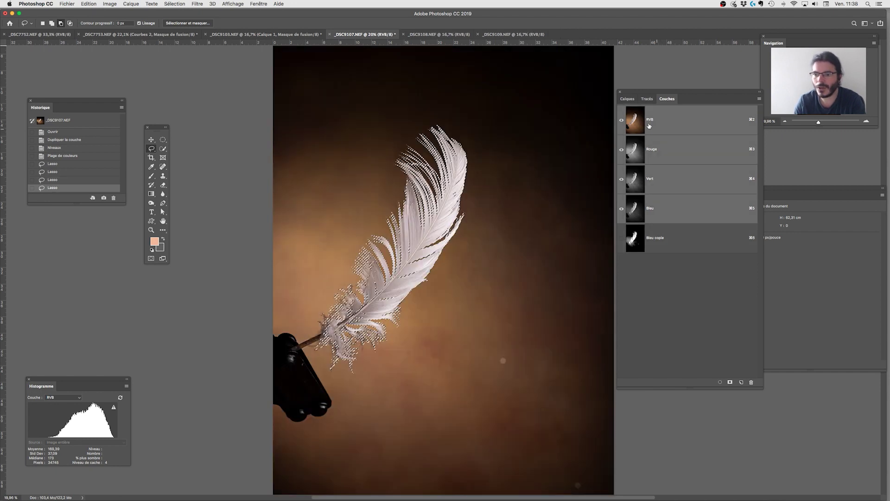
pyautogui.click(629, 99)
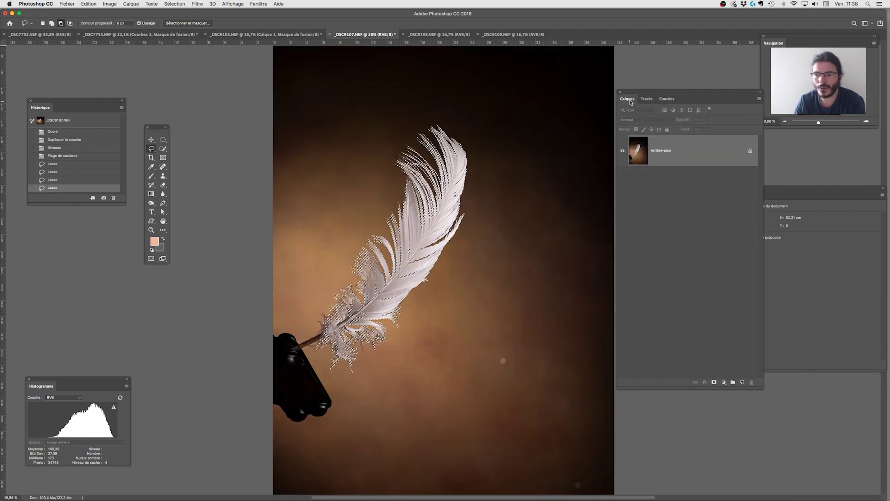
pyautogui.click(714, 383)
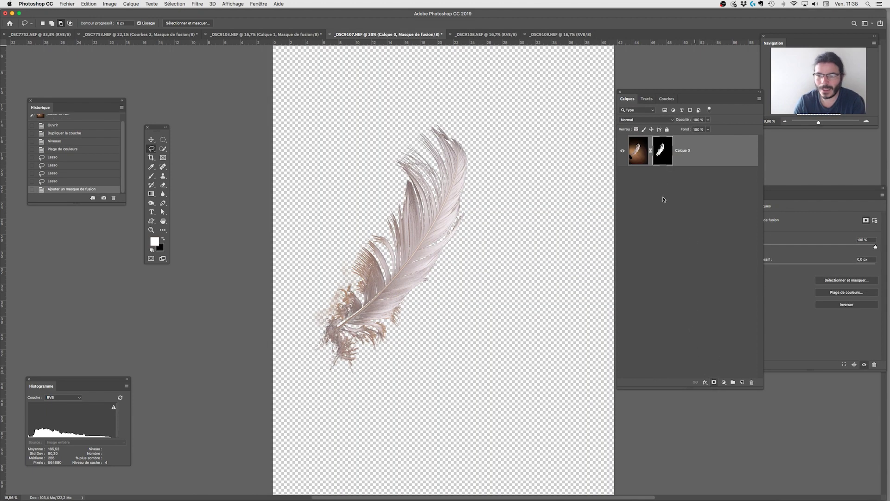
# Step: Duplicate the masked feather layer into the _DSC9103.NEF document
pyautogui.click(719, 162)
pyautogui.rightClick(718, 155)
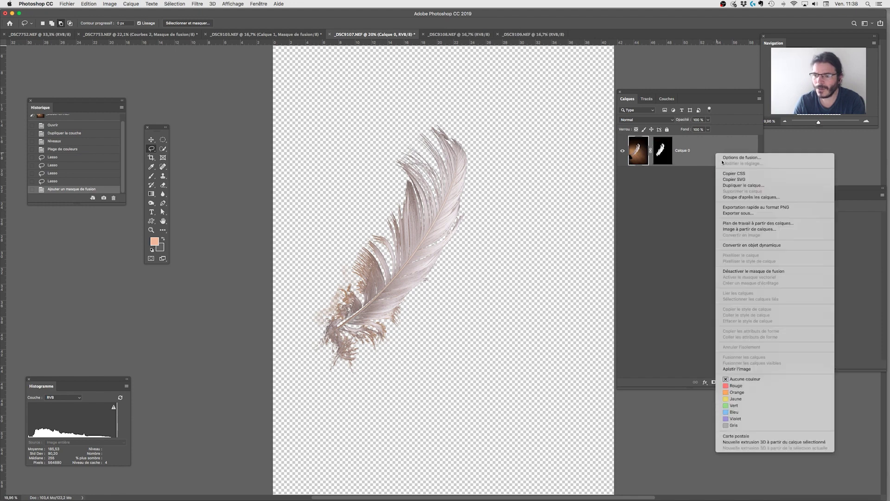
pyautogui.click(743, 185)
pyautogui.click(440, 230)
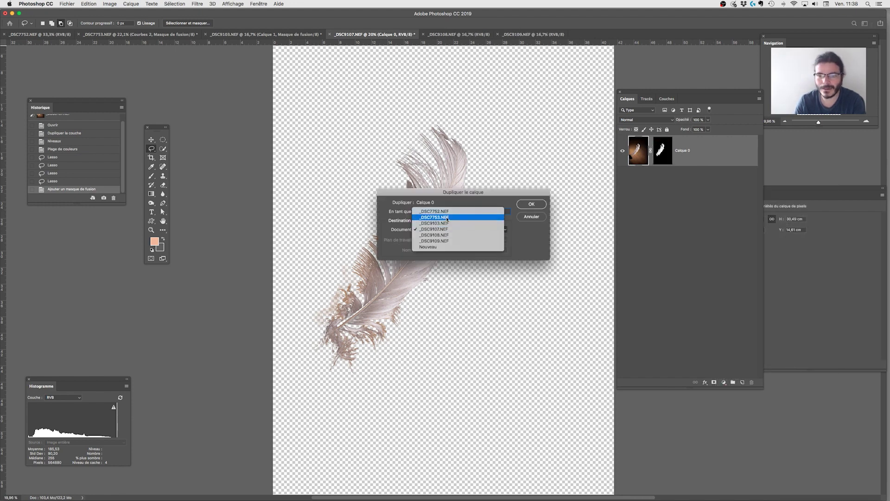
pyautogui.click(449, 226)
pyautogui.click(526, 205)
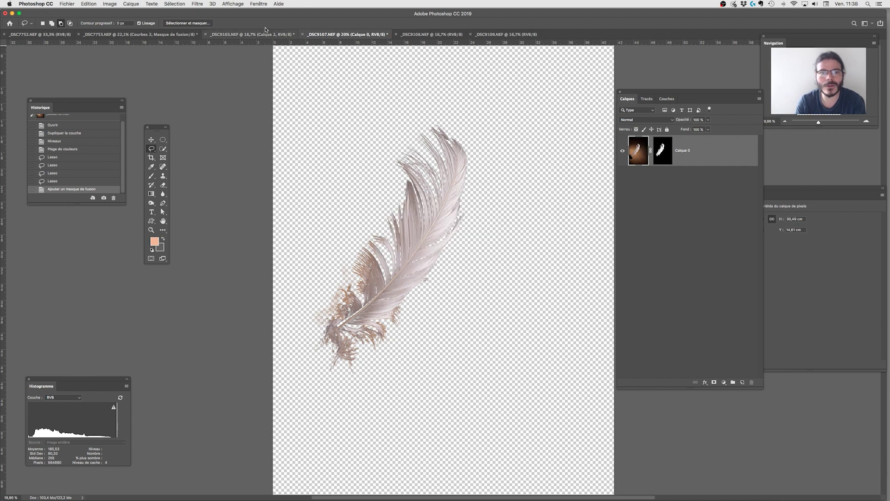
# Step: In _DSC9103.NEF, place the new feather's layer below Calque 1 and move the feather up and right, behind the first feather
pyautogui.click(272, 35)
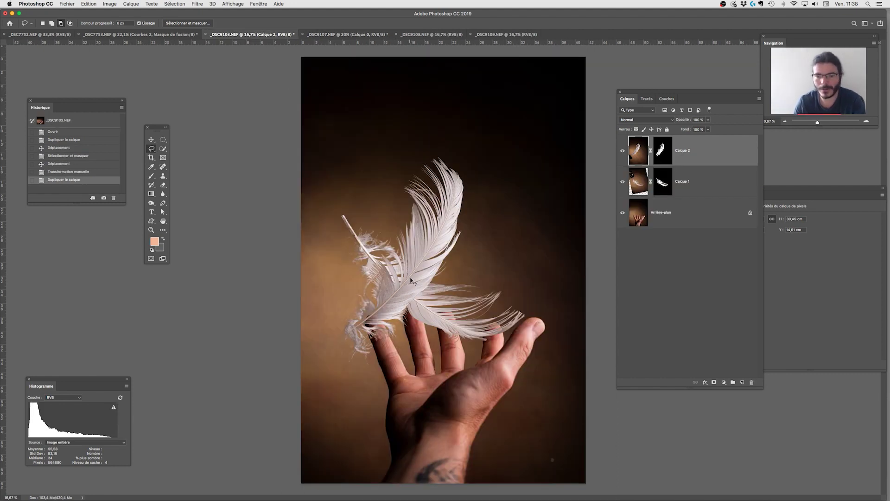
pyautogui.press('v')
pyautogui.moveTo(410, 281)
pyautogui.mouseDown()
pyautogui.moveTo(491, 329)
pyautogui.moveTo(477, 397)
pyautogui.moveTo(435, 425)
pyautogui.moveTo(465, 391)
pyautogui.moveTo(459, 385)
pyautogui.moveTo(417, 411)
pyautogui.moveTo(490, 273)
pyautogui.moveTo(477, 280)
pyautogui.mouseUp()
pyautogui.moveTo(716, 167); pyautogui.dragTo(718, 198)
pyautogui.moveTo(486, 209); pyautogui.dragTo(494, 146)
# Step: Scale the second feather to about 82%, rotate it about 9° clockwise, and set its base just behind the first feather
pyautogui.press('super+t')
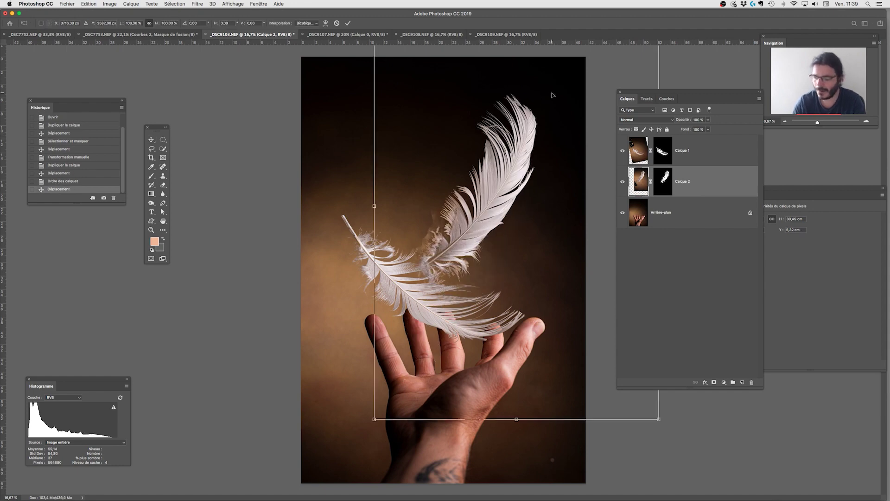
pyautogui.press('super+minus')
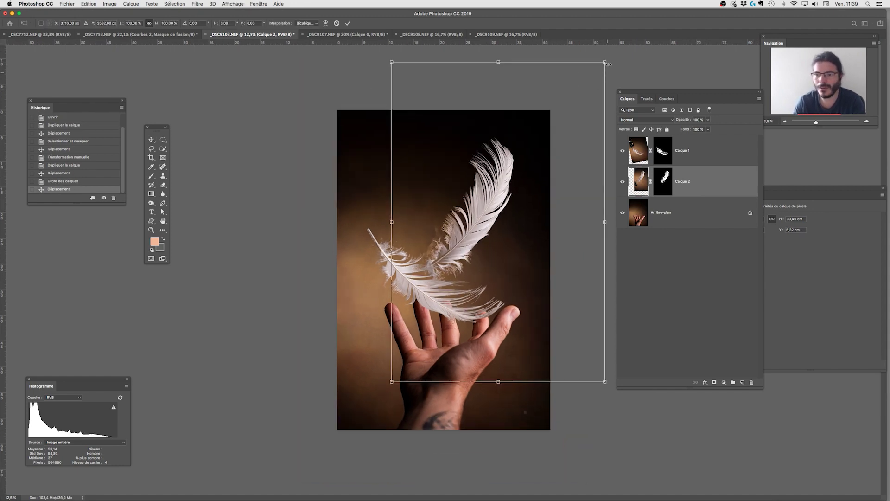
pyautogui.moveTo(602, 66); pyautogui.dragTo(569, 119)
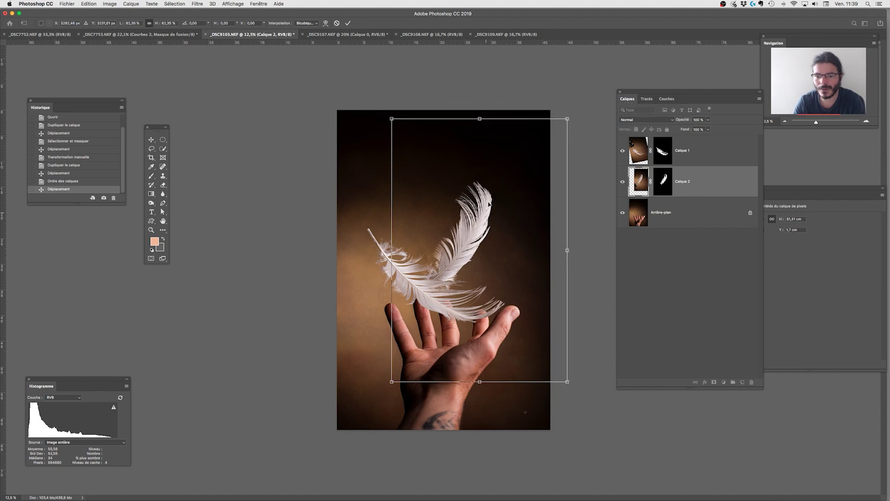
pyautogui.moveTo(486, 217); pyautogui.dragTo(491, 198)
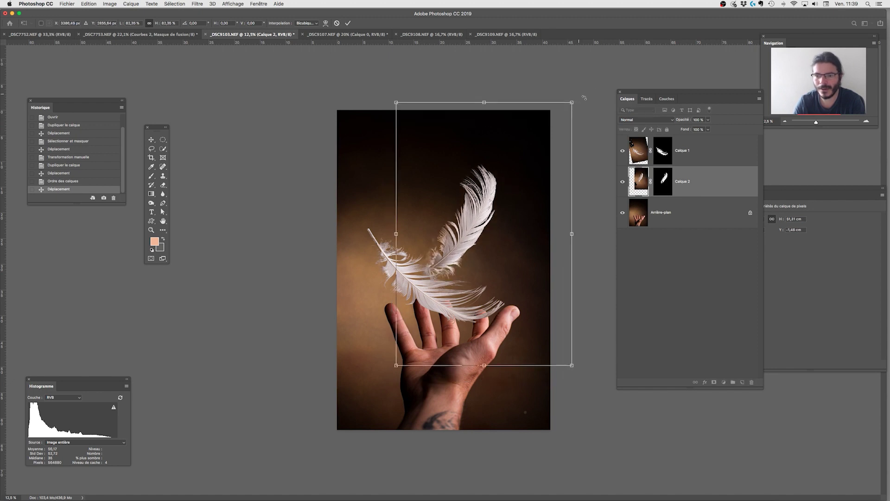
pyautogui.moveTo(584, 98); pyautogui.dragTo(604, 115)
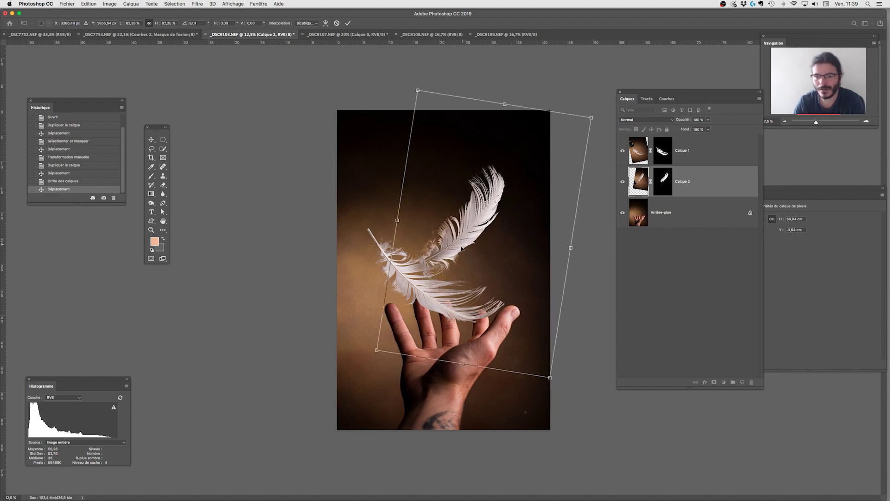
pyautogui.moveTo(462, 249); pyautogui.dragTo(470, 265)
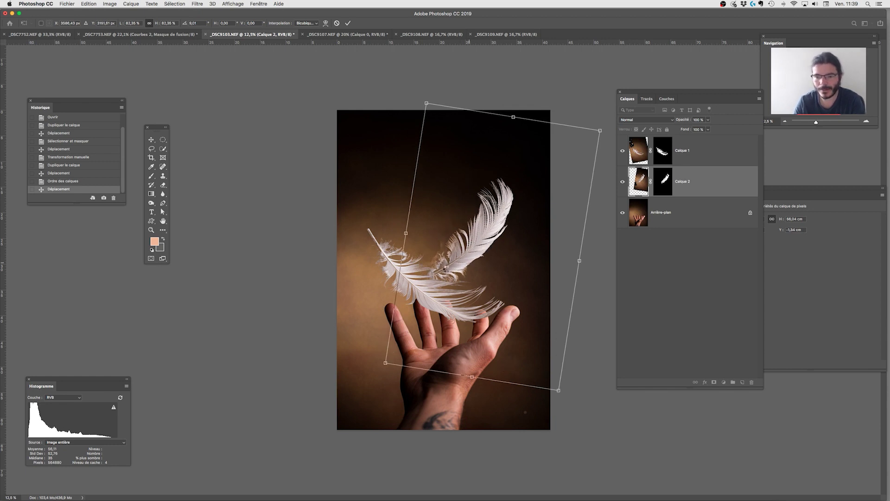
pyautogui.press('Return')
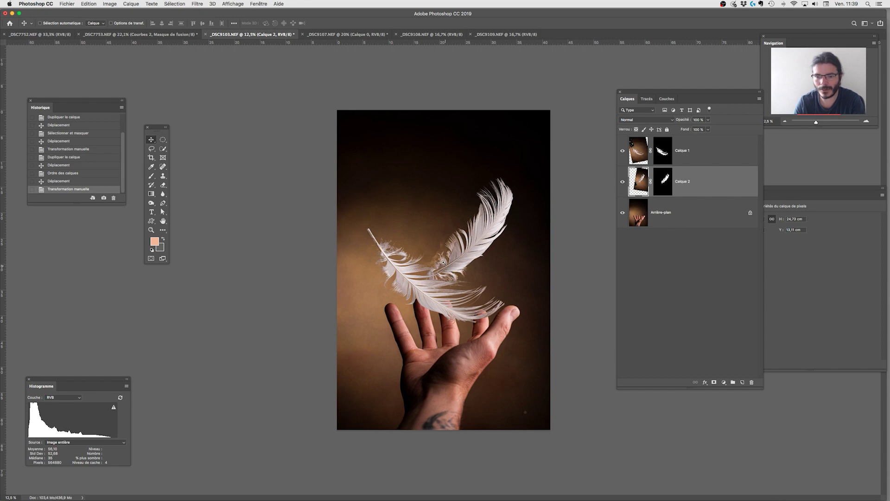
# Step: Open Select and Mask on Calque 2's layer mask and set a 2 px edge-detection radius with Smart Radius enabled
pyautogui.press('z')
pyautogui.moveTo(444, 262); pyautogui.dragTo(496, 311)
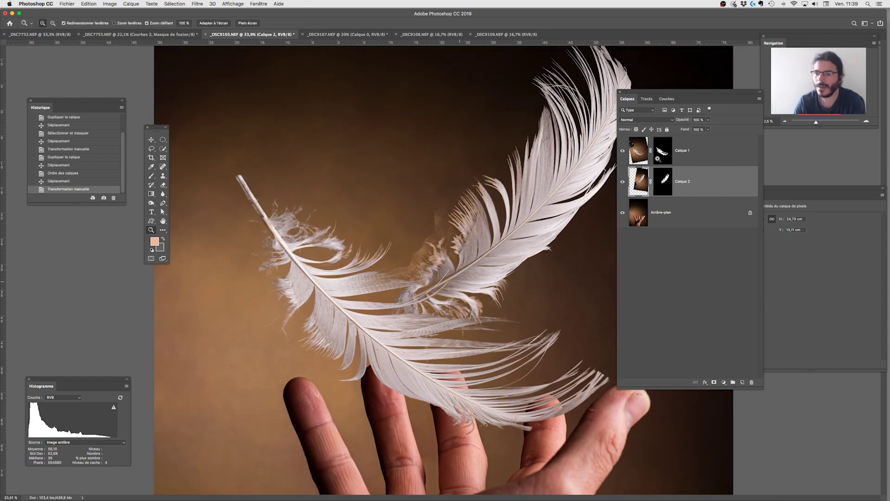
pyautogui.click(672, 178)
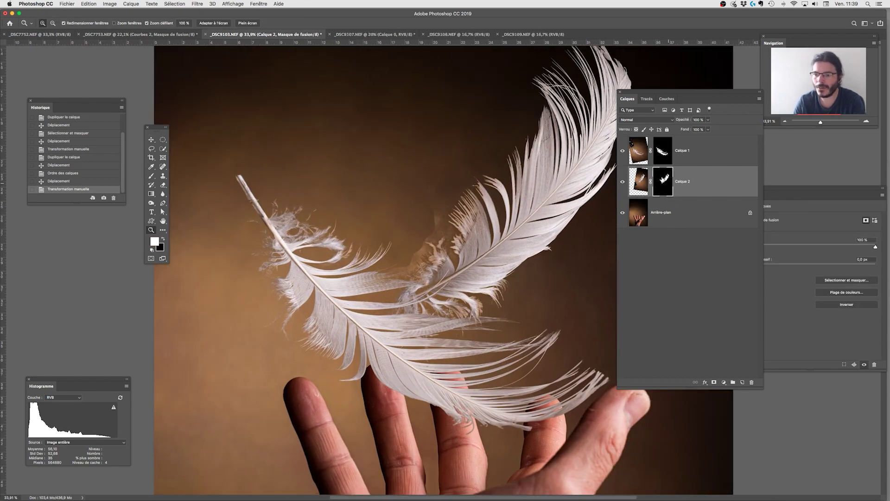
pyautogui.click(844, 280)
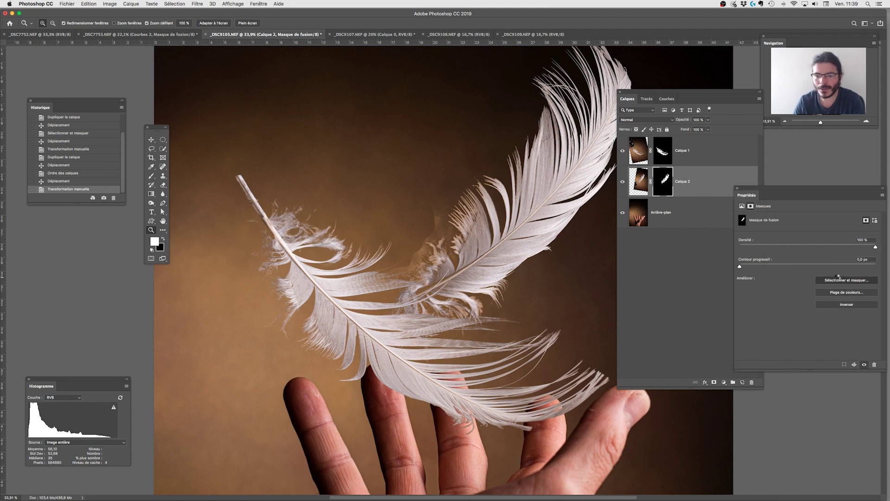
pyautogui.click(838, 278)
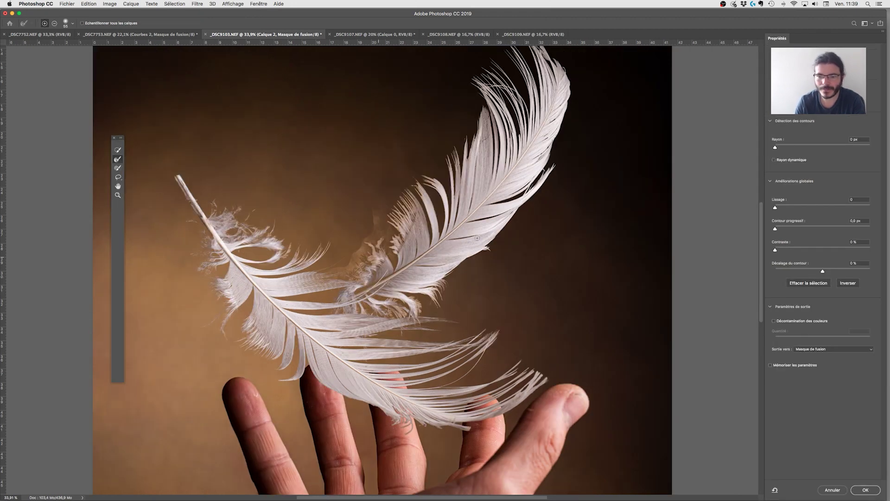
pyautogui.click(785, 148)
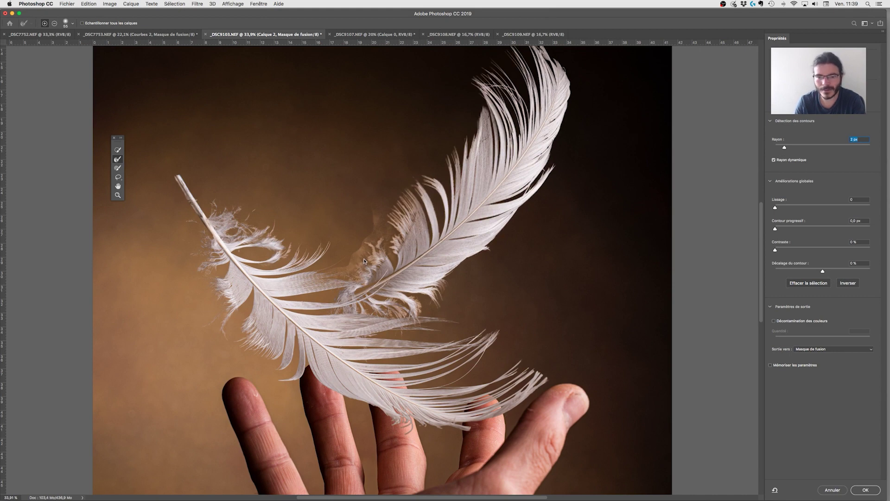
# Step: Refine the second feather's downy edges around its base and lower barbs with the Refine Edge brush, outputting to the layer mask
pyautogui.moveTo(363, 260)
pyautogui.keyDown('ctrl'); pyautogui.keyDown('alt'); pyautogui.mouseDown()
pyautogui.moveTo(385, 252)
pyautogui.moveTo(392, 266)
pyautogui.mouseUp(); pyautogui.keyUp('alt'); pyautogui.keyUp('ctrl')
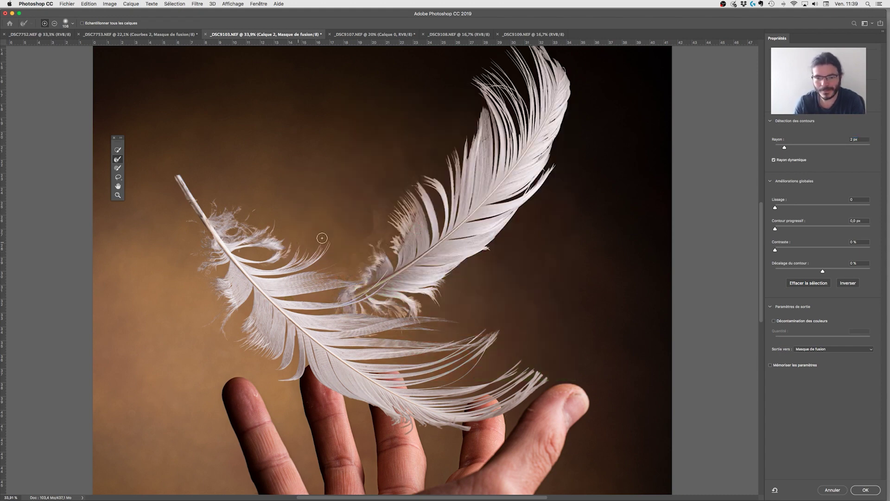
pyautogui.moveTo(398, 237)
pyautogui.mouseDown()
pyautogui.moveTo(408, 192)
pyautogui.moveTo(413, 220)
pyautogui.mouseUp()
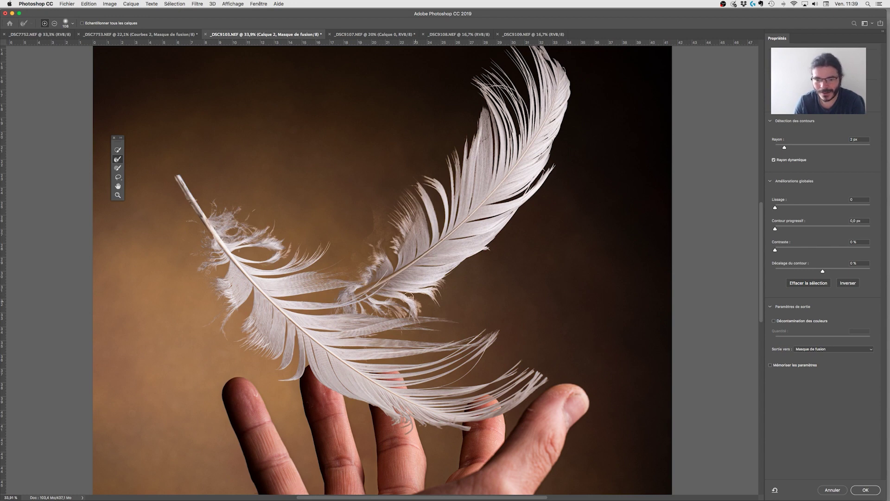
pyautogui.moveTo(379, 306); pyautogui.dragTo(391, 306)
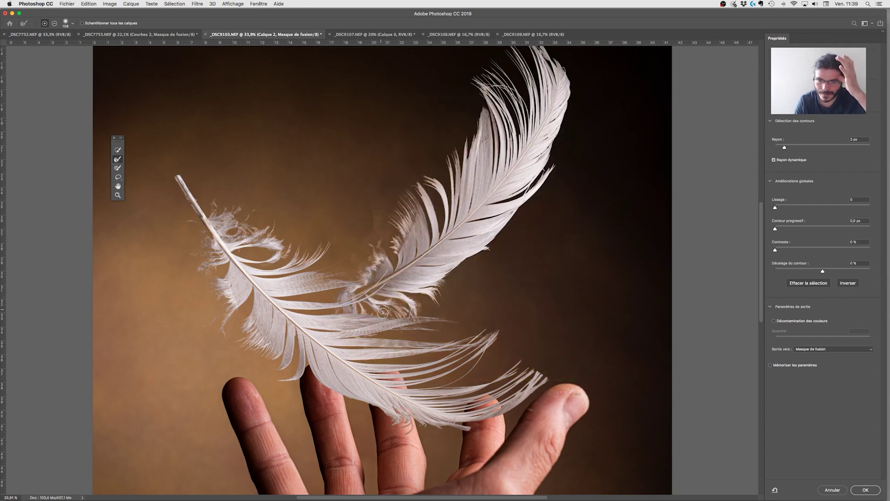
pyautogui.moveTo(404, 333); pyautogui.dragTo(392, 319)
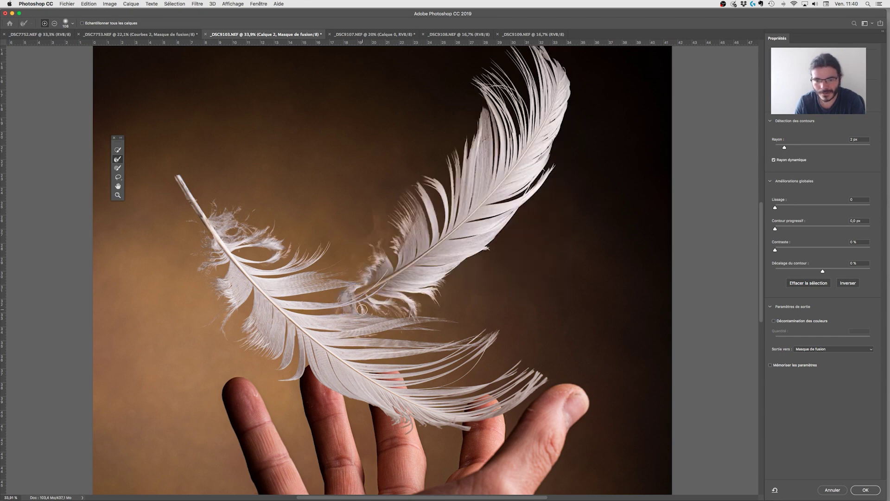
pyautogui.moveTo(363, 320)
pyautogui.mouseDown()
pyautogui.moveTo(388, 338)
pyautogui.moveTo(387, 319)
pyautogui.mouseUp()
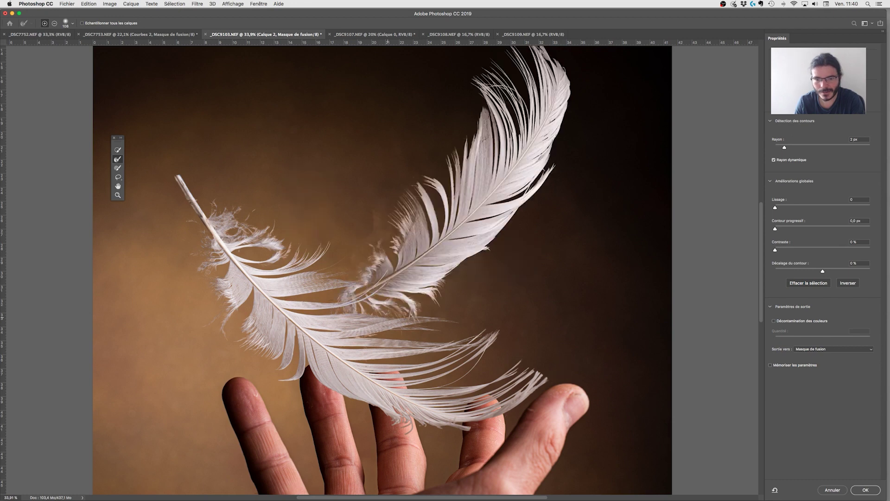
pyautogui.click(856, 490)
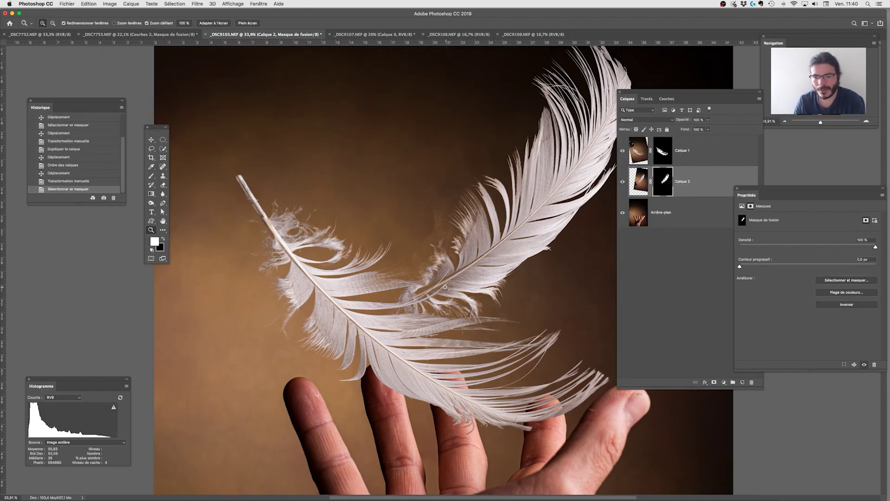
# Step: Paint white with the Brush on Calque 2's mask along the second feather's shaft to restore it
pyautogui.moveTo(476, 317); pyautogui.dragTo(491, 316)
pyautogui.press('b')
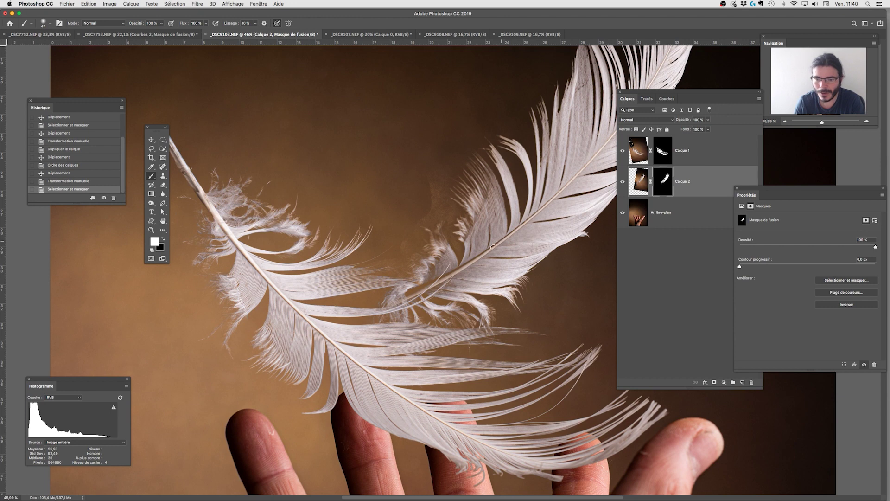
pyautogui.moveTo(493, 247); pyautogui.dragTo(481, 256)
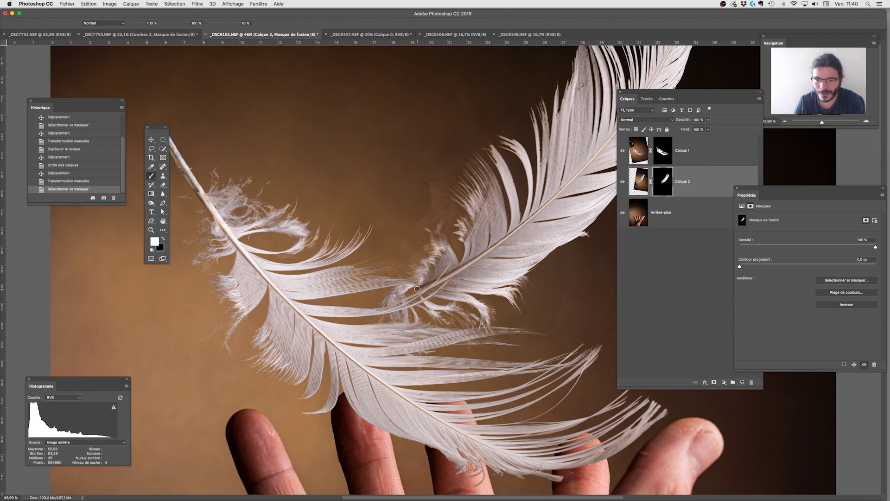
pyautogui.moveTo(436, 282); pyautogui.dragTo(522, 230)
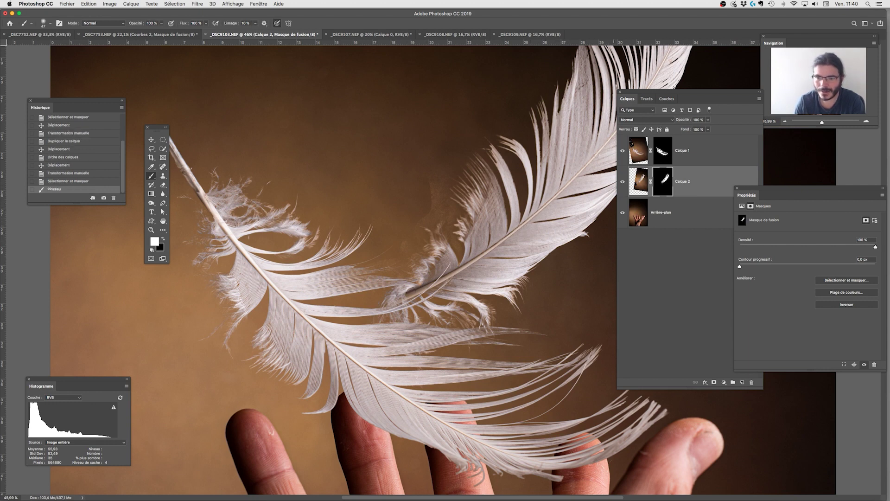
pyautogui.moveTo(603, 148); pyautogui.dragTo(422, 283)
# Step: Paint black on Calque 2's mask to hide leftover background beside the second feather's lower barbs and base
pyautogui.moveTo(435, 237); pyautogui.dragTo(459, 237)
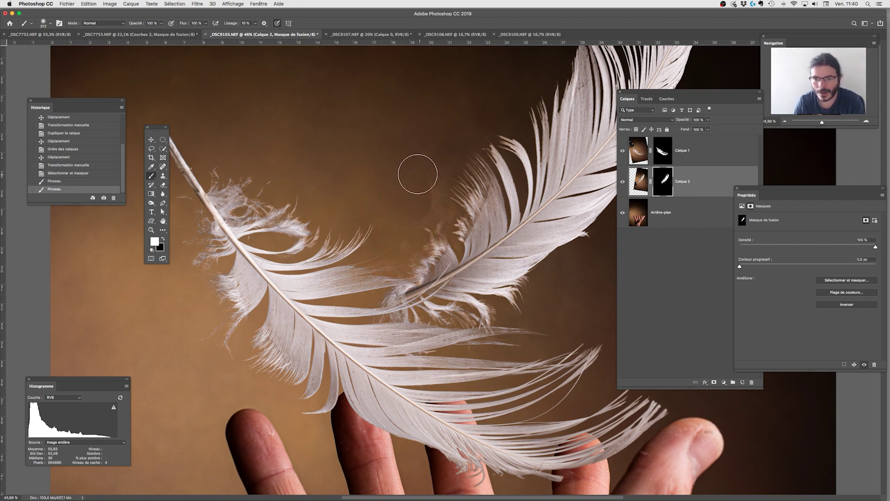
pyautogui.click(420, 183)
pyautogui.press('super+z')
pyautogui.press('x')
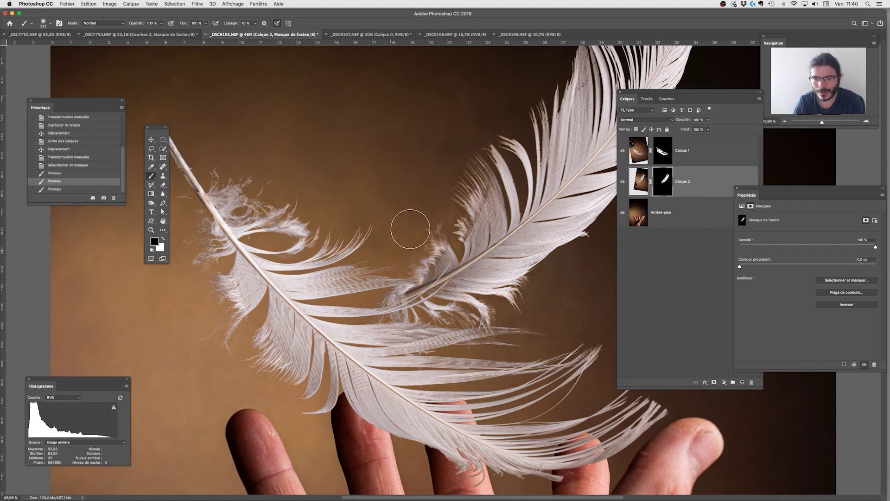
pyautogui.click(413, 223)
pyautogui.moveTo(414, 223); pyautogui.dragTo(396, 223)
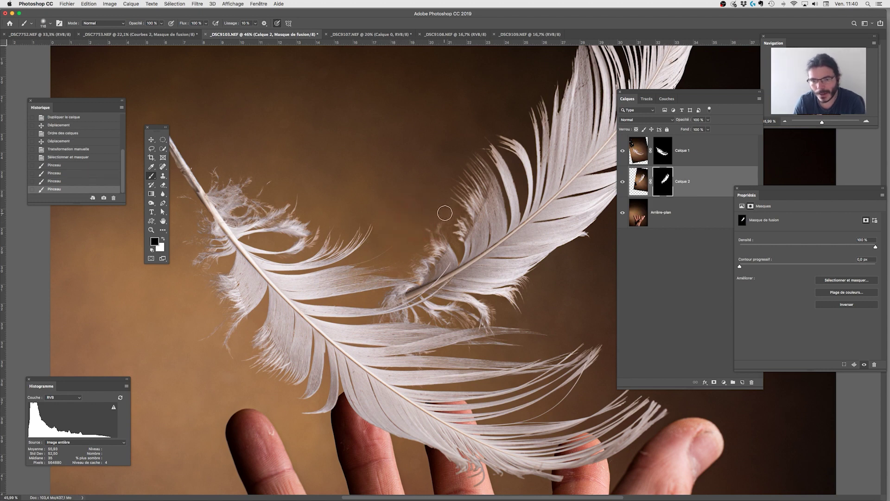
pyautogui.click(449, 235)
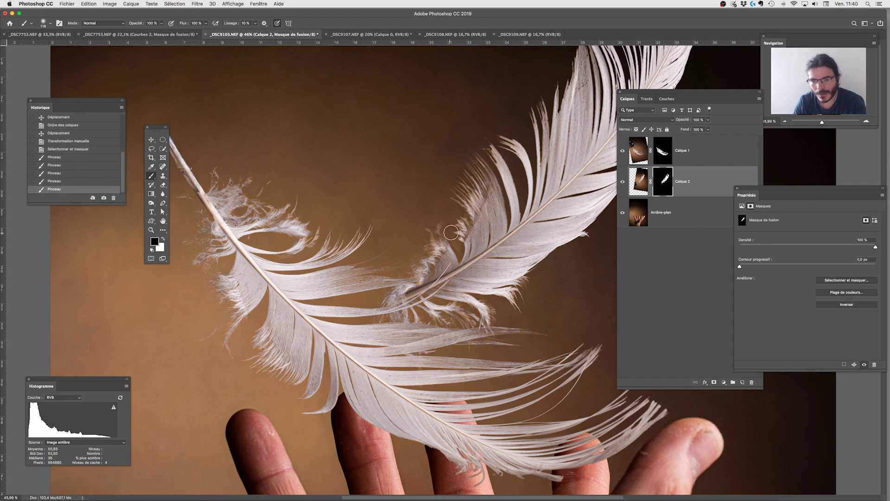
pyautogui.moveTo(452, 232); pyautogui.dragTo(447, 232)
pyautogui.click(423, 244)
pyautogui.moveTo(423, 245)
pyautogui.mouseDown()
pyautogui.moveTo(410, 257)
pyautogui.moveTo(420, 274)
pyautogui.mouseUp()
# Step: Move the second feather slightly up and right so its base sits clear above the first feather
pyautogui.press('super+0')
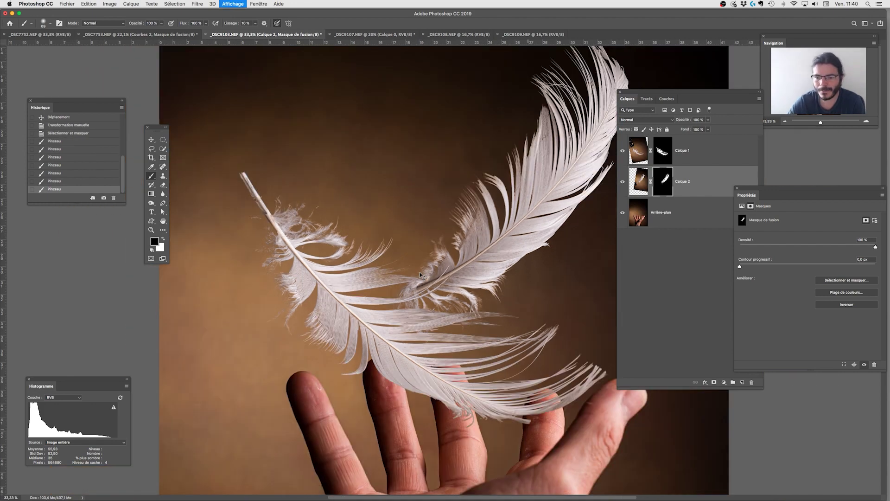
pyautogui.press('super+minus')
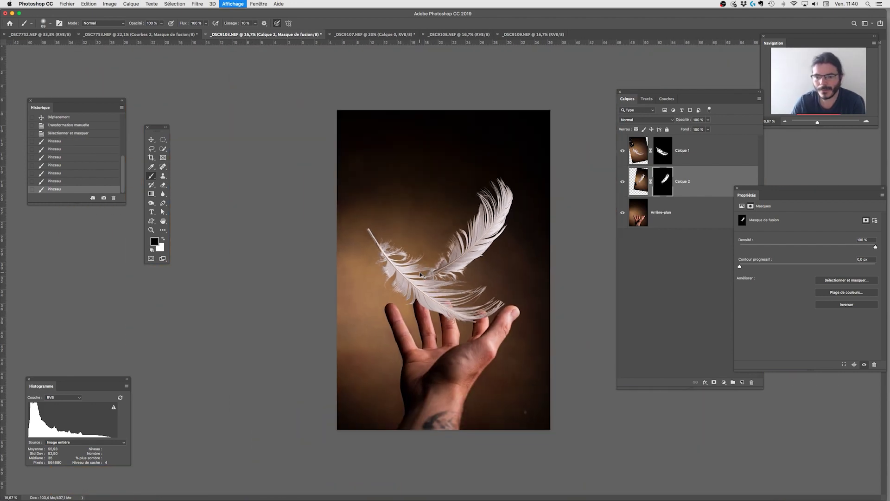
pyautogui.moveTo(459, 257)
pyautogui.mouseDown()
pyautogui.moveTo(469, 256)
pyautogui.moveTo(467, 231)
pyautogui.moveTo(467, 262)
pyautogui.mouseUp()
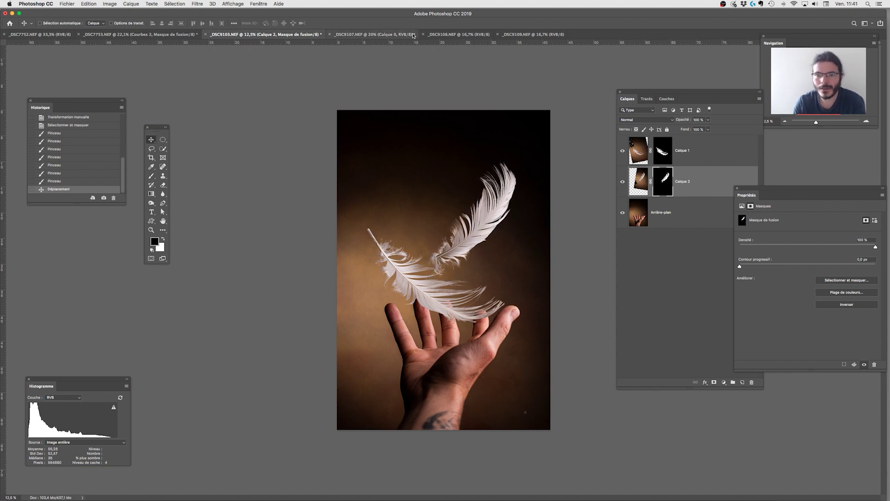
# Step: Close the _DSC9107.NEF document
pyautogui.click(398, 34)
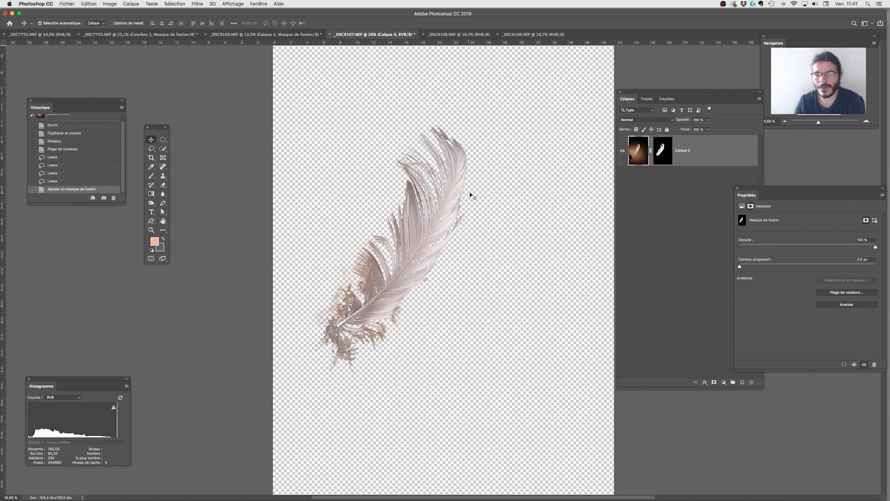
pyautogui.press('super+w')
pyautogui.click(429, 161)
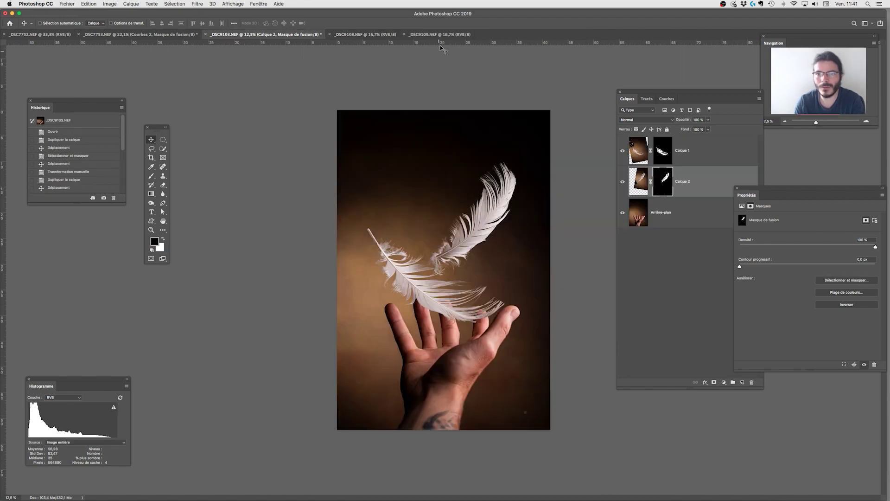
# Step: In _DSC9108.NEF, duplicate the Blue channel
pyautogui.click(396, 36)
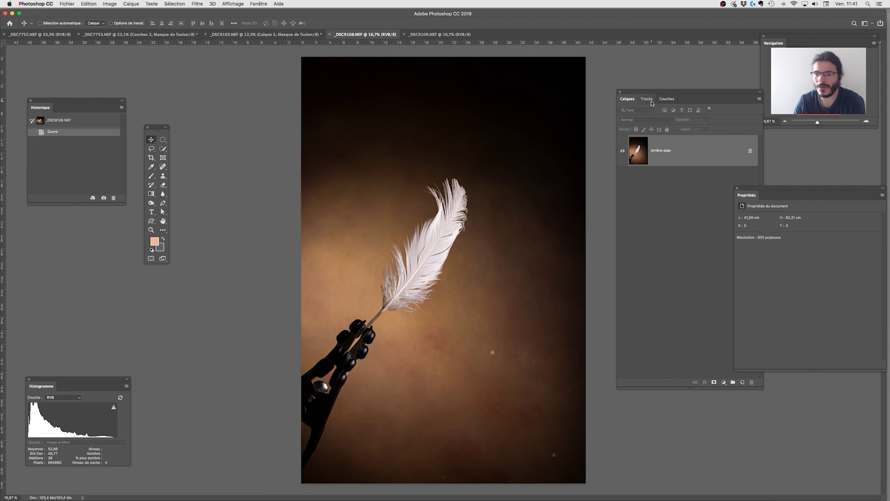
pyautogui.click(667, 98)
pyautogui.moveTo(702, 226); pyautogui.dragTo(741, 382)
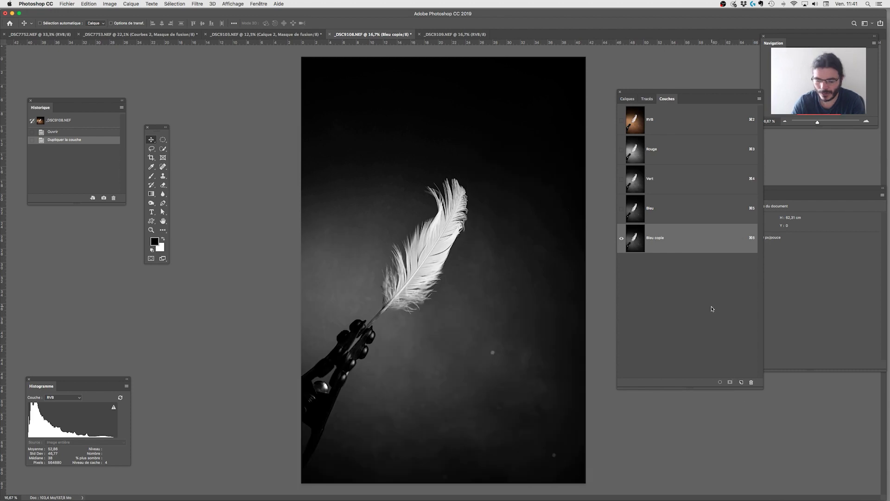
# Step: Apply Levels to the Bleu copie channel with input values 91, 1,16 and 177 to isolate the white feather on black
pyautogui.press('super+l')
pyautogui.moveTo(546, 197); pyautogui.dragTo(568, 204)
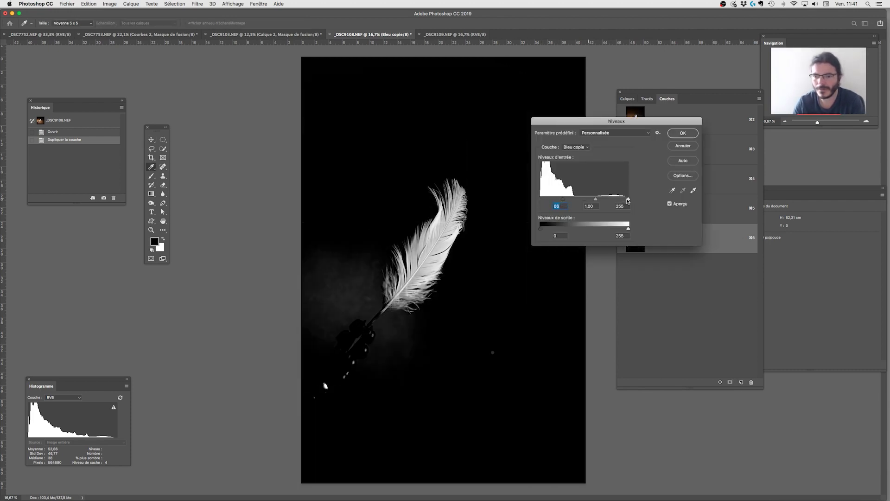
pyautogui.moveTo(628, 199); pyautogui.dragTo(570, 201)
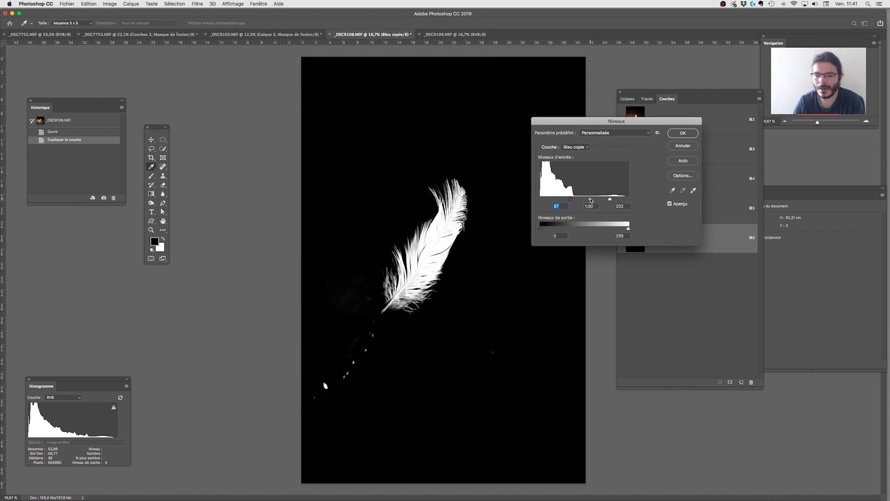
pyautogui.click(590, 200)
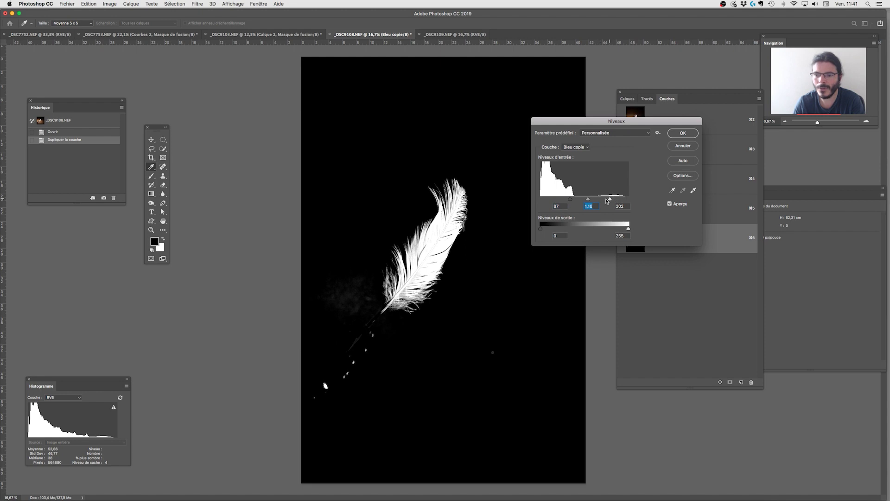
pyautogui.moveTo(607, 201); pyautogui.dragTo(601, 200)
pyautogui.press('Tab')
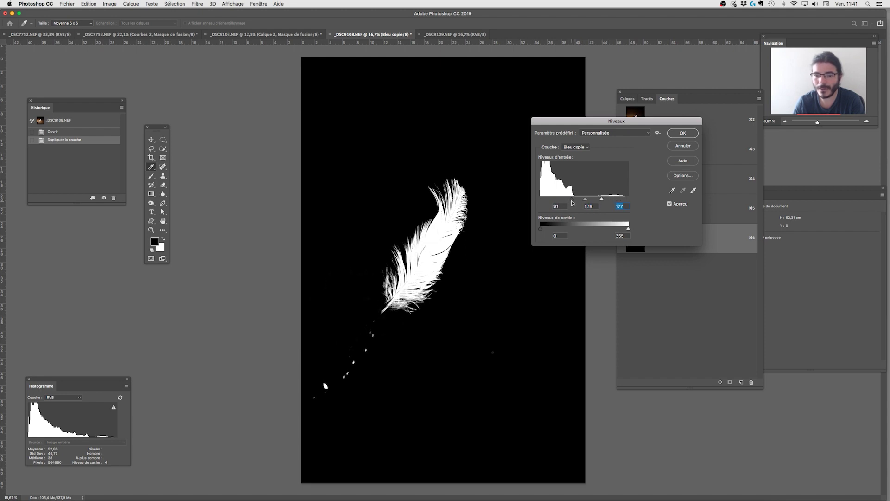
pyautogui.press('Tab')
pyautogui.press('Tab')
pyautogui.press('Tab')
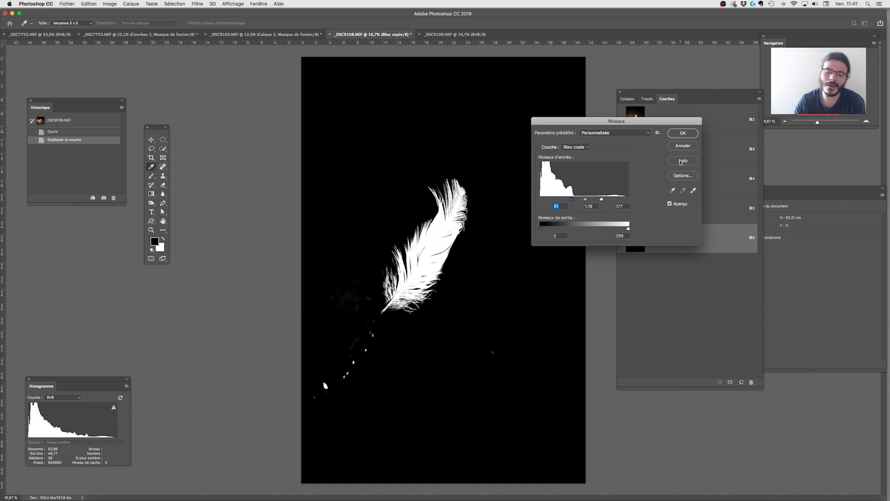
pyautogui.press('Return')
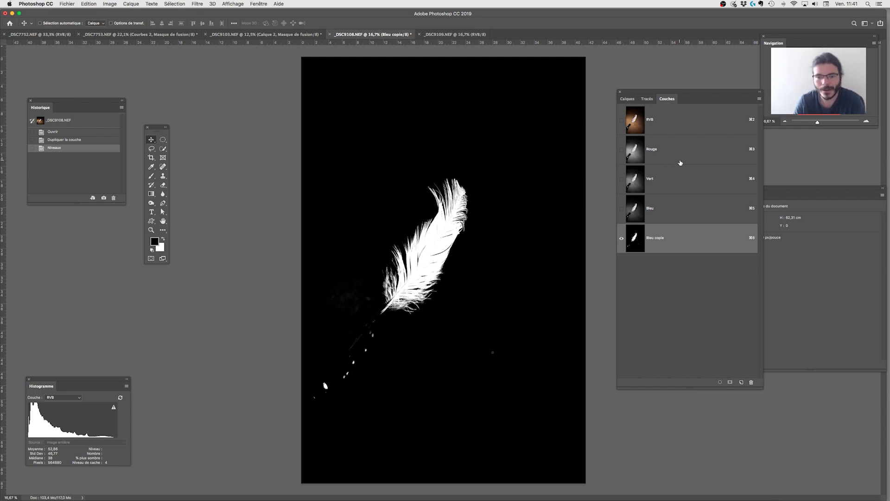
# Step: Select the feather in Bleu copie using Color Range set to Tons clairs, and return to the RGB composite
pyautogui.click(127, 3)
pyautogui.moveTo(176, 5)
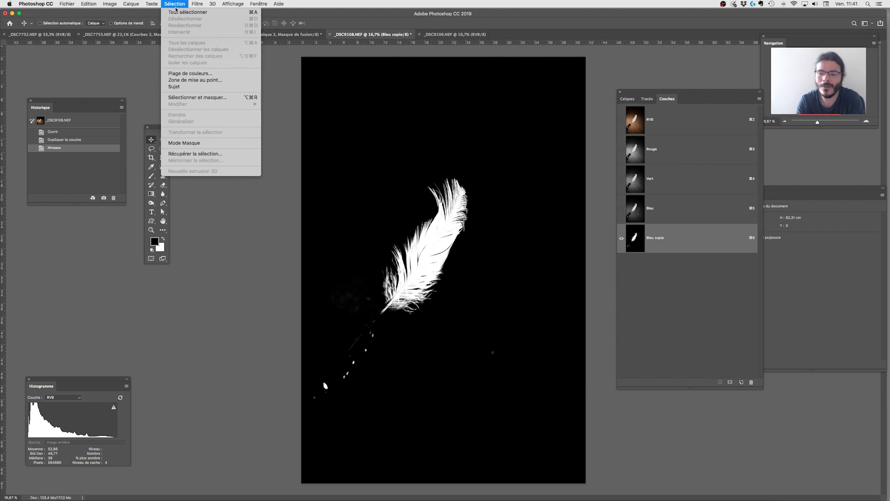
pyautogui.click(198, 74)
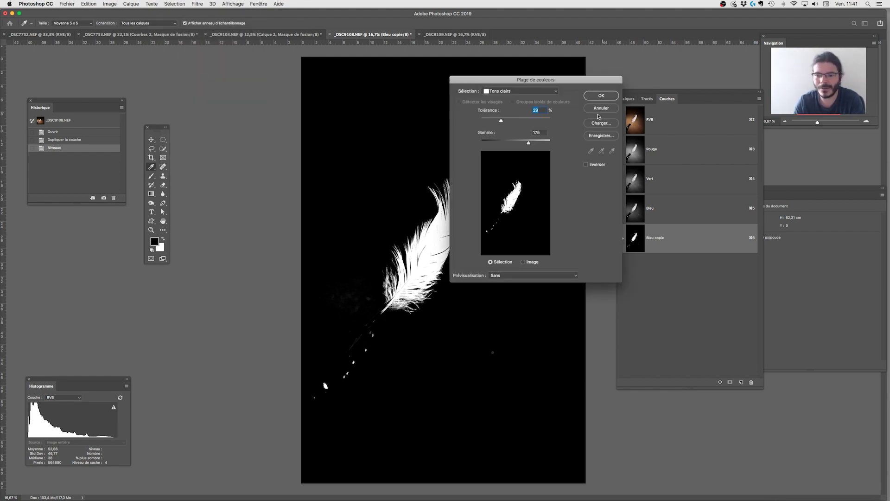
pyautogui.click(601, 95)
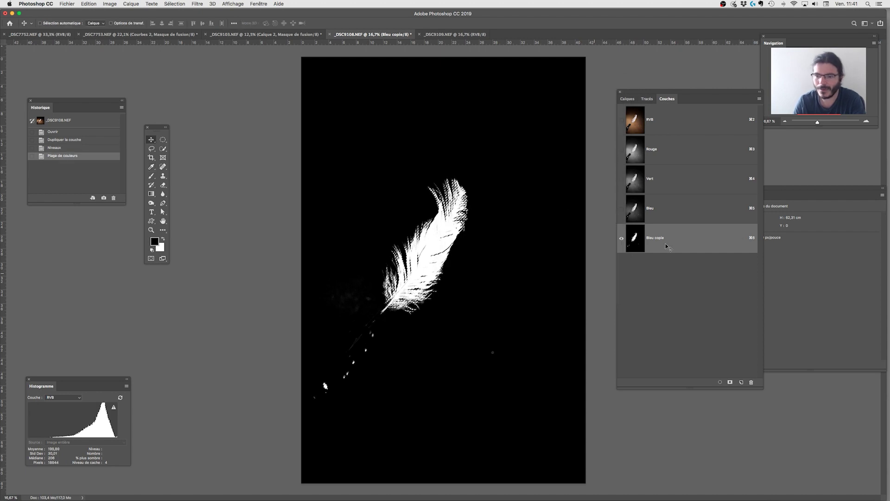
pyautogui.click(654, 119)
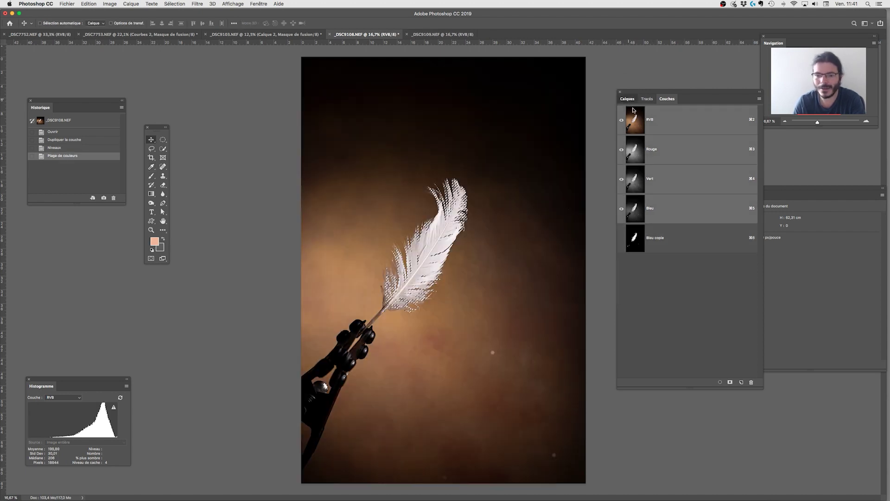
# Step: Subtract the stray selected spots on the black mechanical hand from the feather selection with the Lasso
pyautogui.click(627, 99)
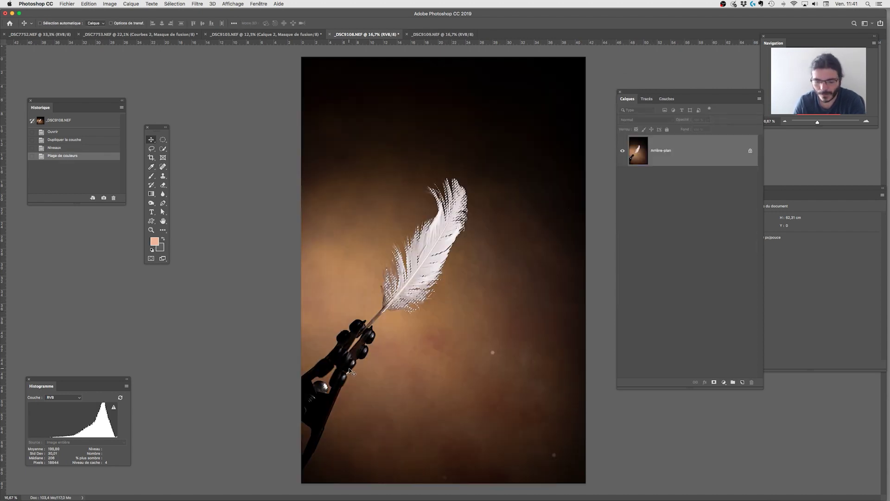
pyautogui.press('l')
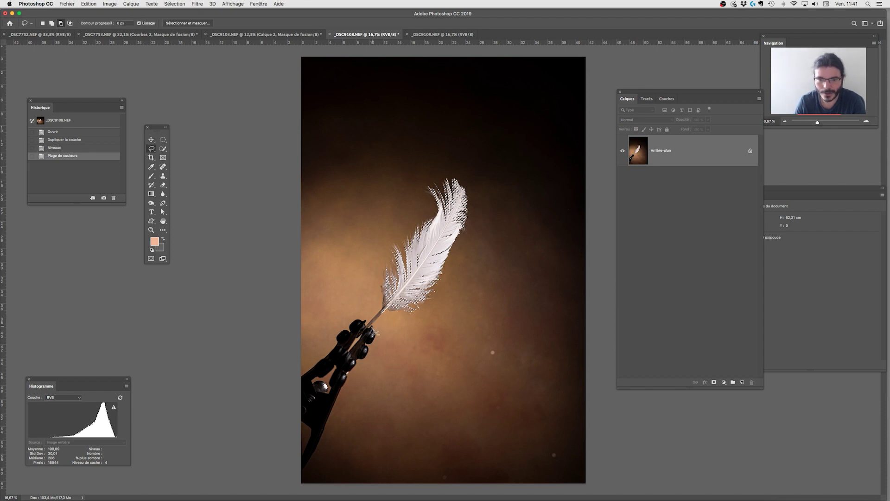
pyautogui.moveTo(374, 331)
pyautogui.mouseDown()
pyautogui.moveTo(301, 339)
pyautogui.moveTo(342, 441)
pyautogui.moveTo(388, 366)
pyautogui.mouseUp()
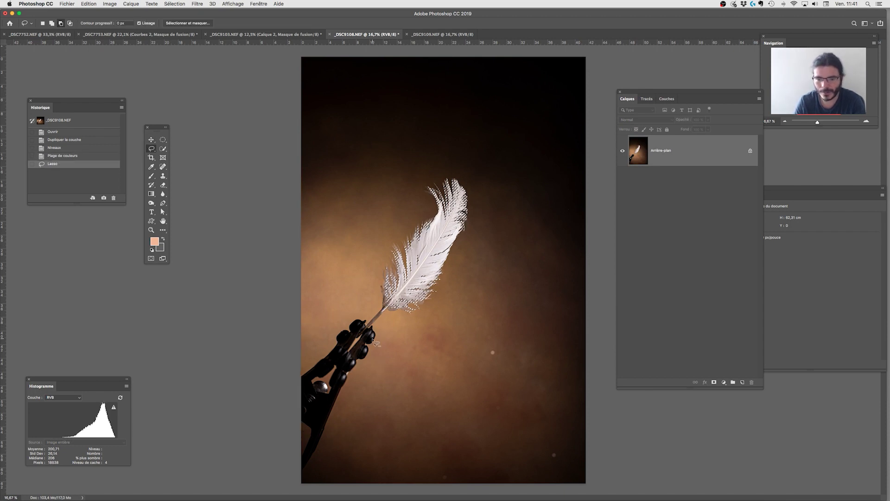
# Step: Add the feather's bare quill, down to the black fingers, to the selection with the Polygonal Lasso
pyautogui.press('super+plus')
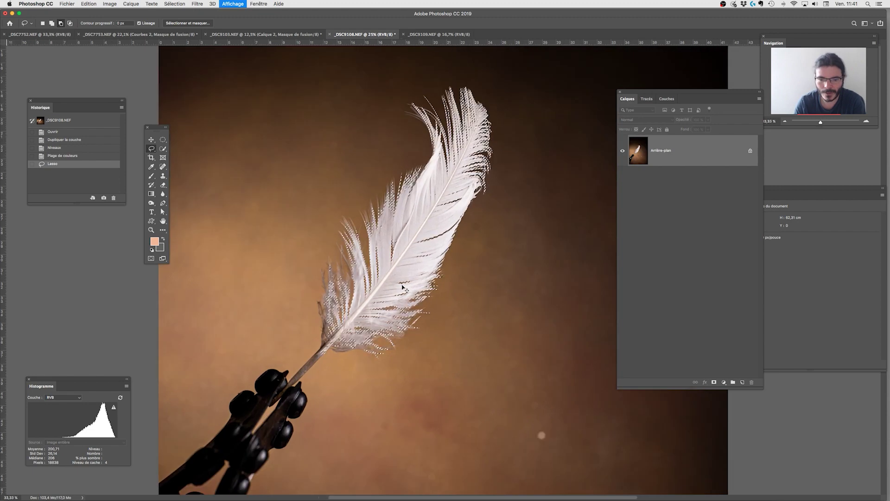
pyautogui.press('super+plus')
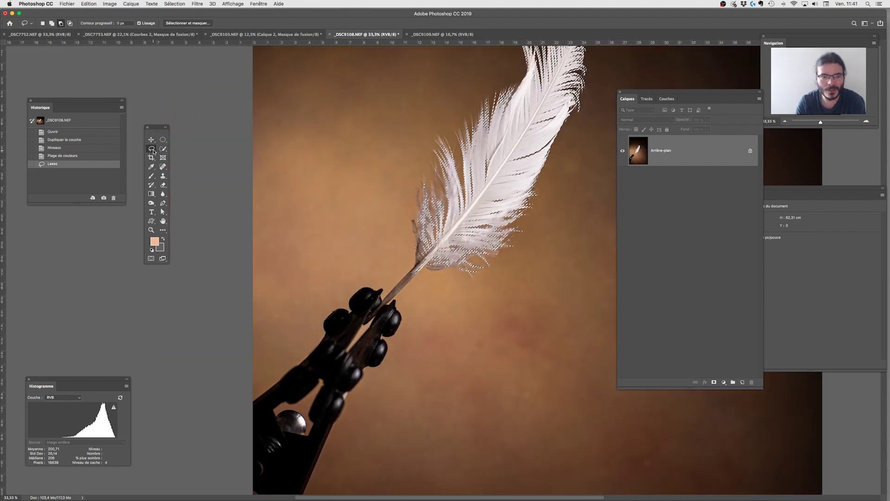
pyautogui.rightClick(152, 149)
pyautogui.click(182, 155)
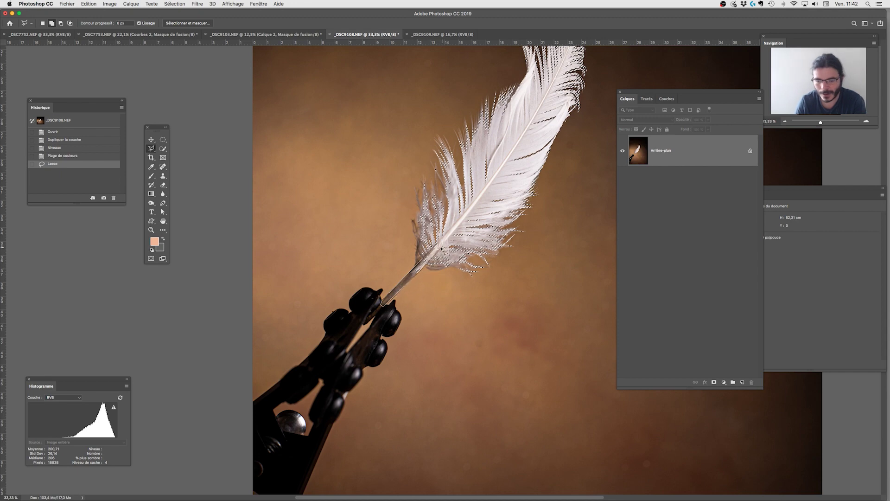
pyautogui.click(436, 256)
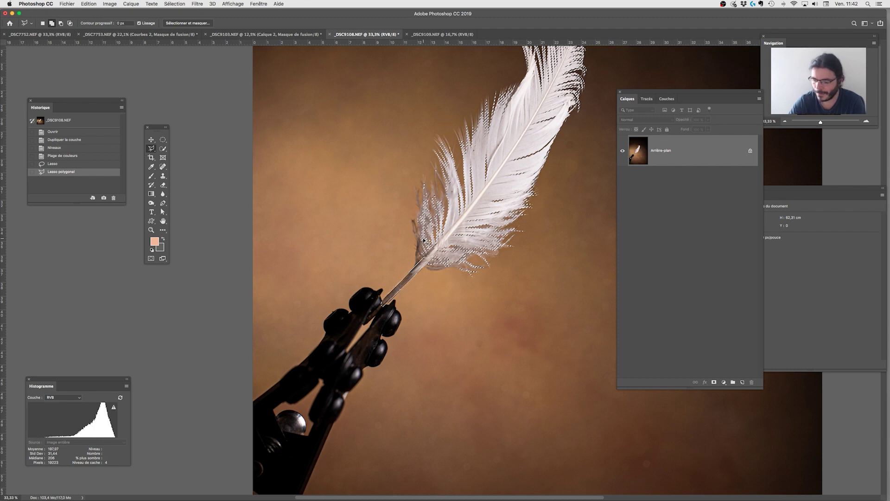
pyautogui.scroll(-2, 423, 237)
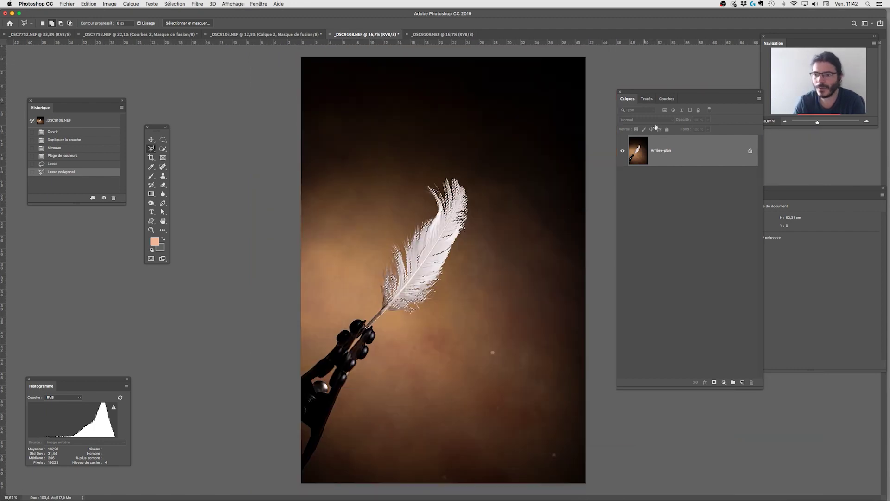
# Step: Create a layer mask from the feather selection and apply it permanently to the layer
pyautogui.click(714, 383)
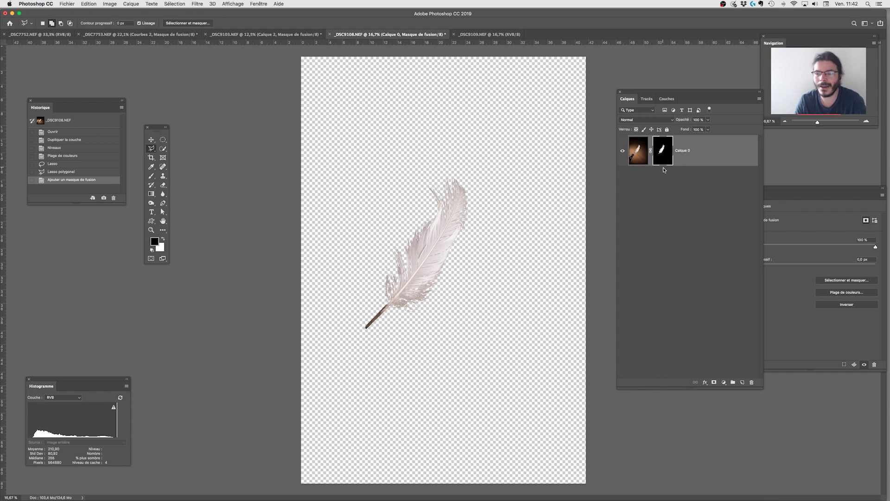
pyautogui.rightClick(665, 160)
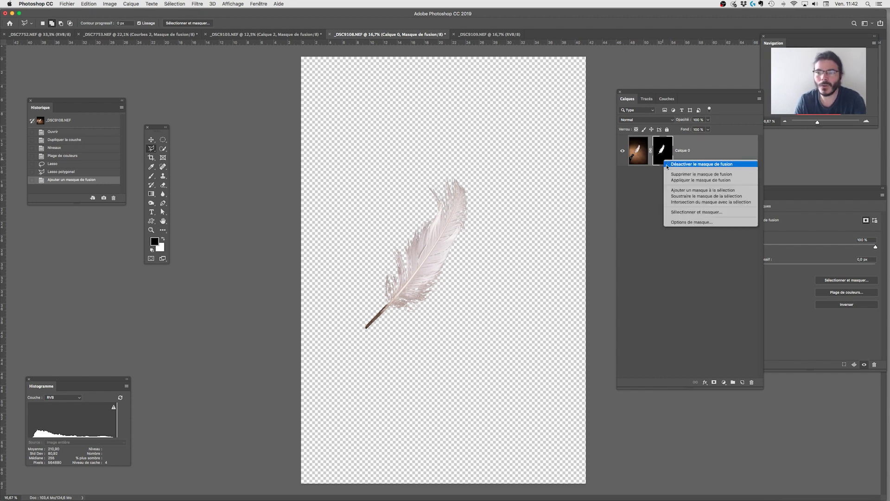
pyautogui.click(688, 181)
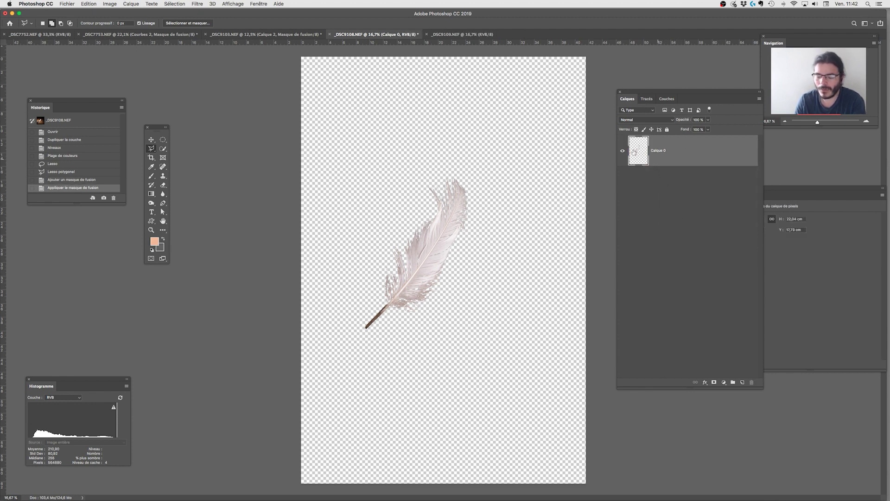
# Step: Duplicate the cut-out feather layer Calque 0 into the _DSC9103.NEF document
pyautogui.rightClick(674, 152)
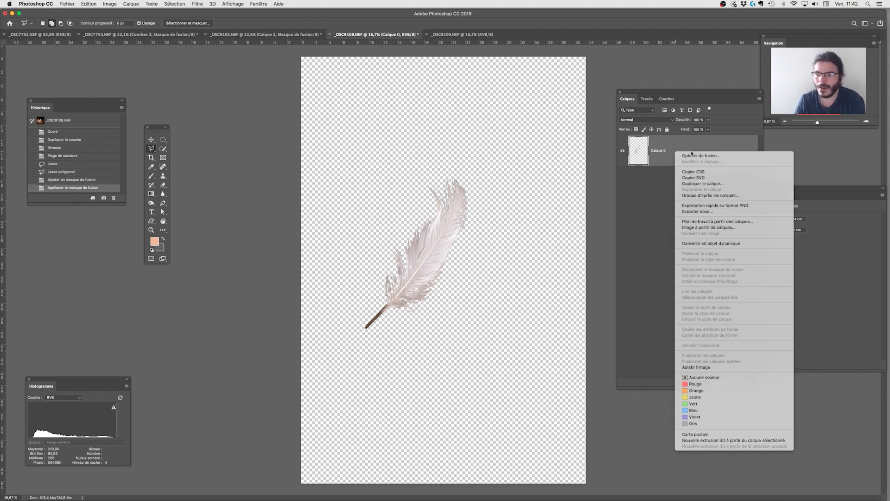
pyautogui.click(697, 184)
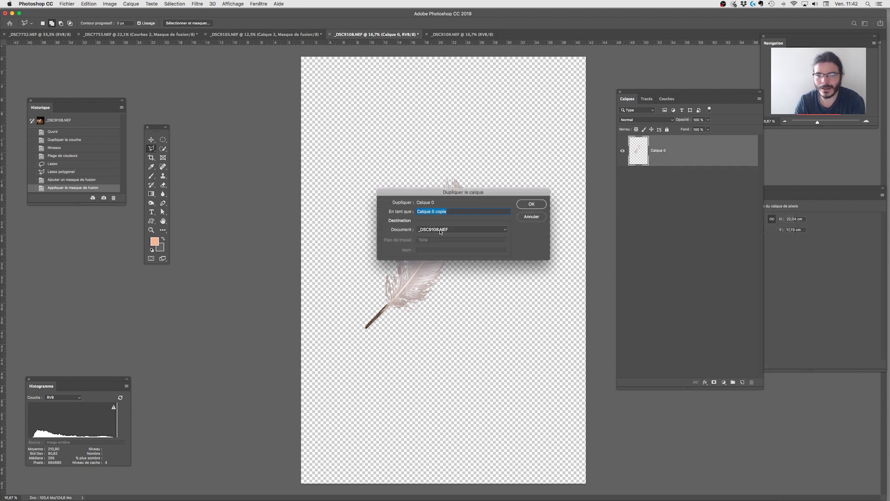
pyautogui.click(442, 229)
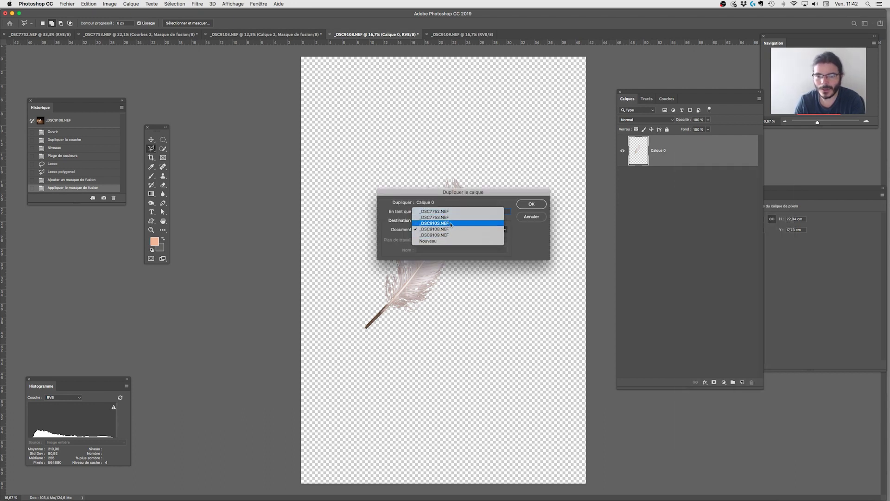
pyautogui.click(461, 223)
pyautogui.click(531, 204)
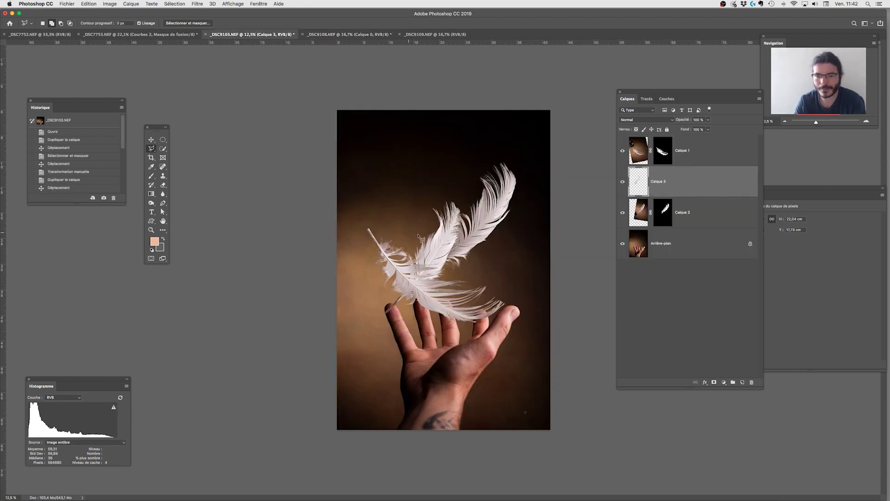
# Step: Move the new feather to the upper part of the image and place its layer Calque 3 beneath Calque 2
pyautogui.press('v')
pyautogui.moveTo(445, 224); pyautogui.dragTo(439, 172)
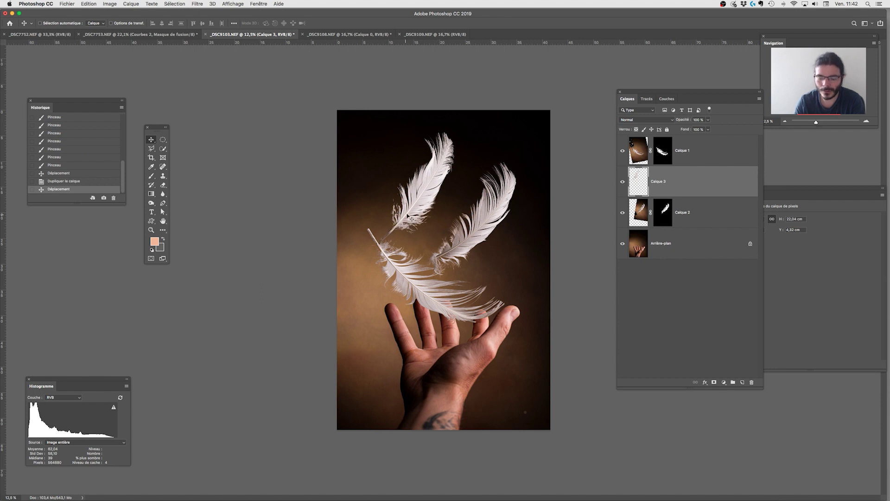
pyautogui.press('super+plus')
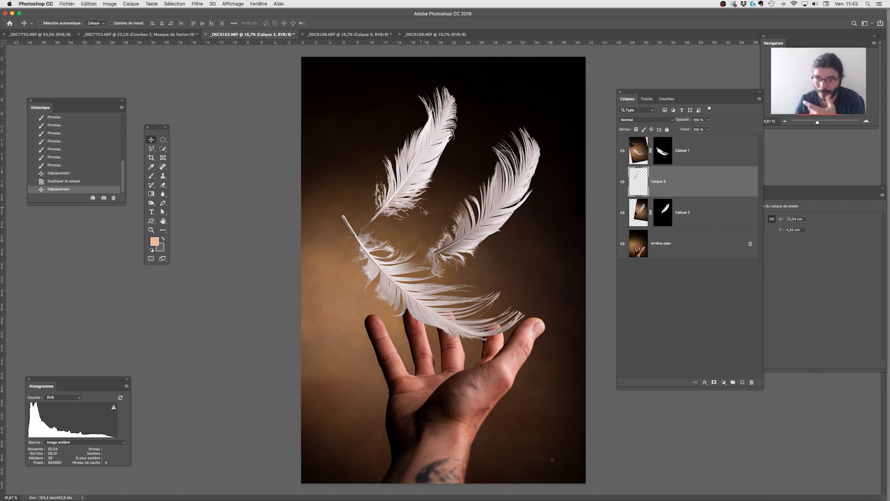
pyautogui.moveTo(687, 185); pyautogui.dragTo(691, 230)
# Step: Transform the Calque 3 feather: flip it horizontally, scale it to about 71 %, rotate it about -20° and place it above the lower feather's quill
pyautogui.press('super+t')
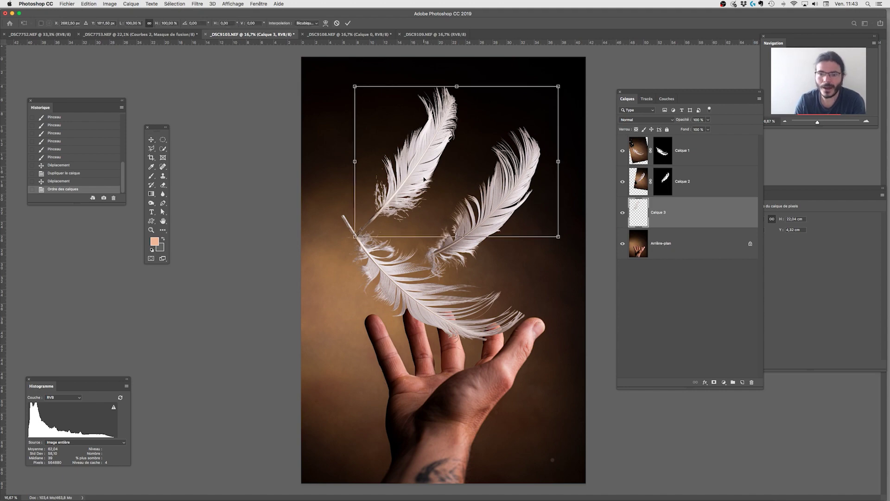
pyautogui.rightClick(418, 179)
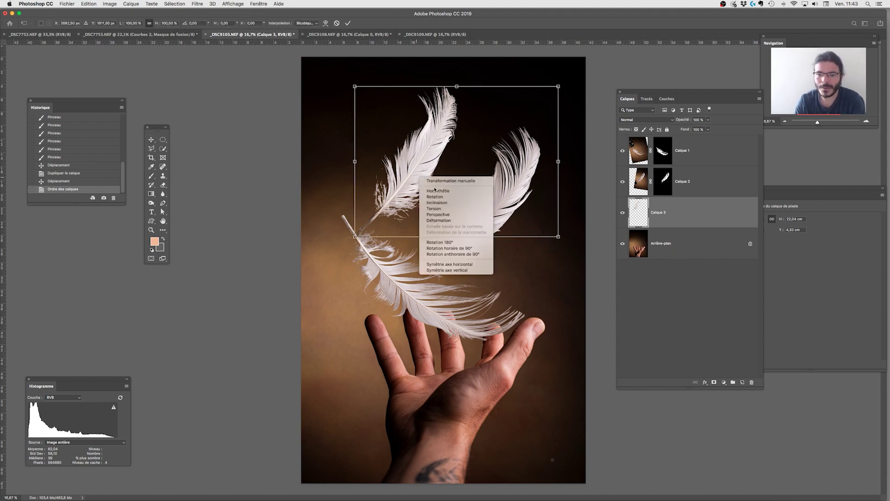
pyautogui.click(467, 265)
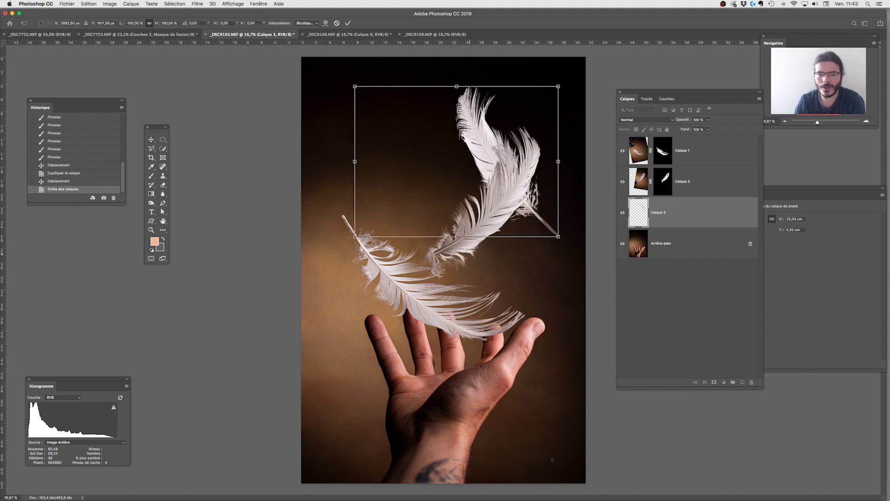
pyautogui.moveTo(348, 161); pyautogui.dragTo(218, 171)
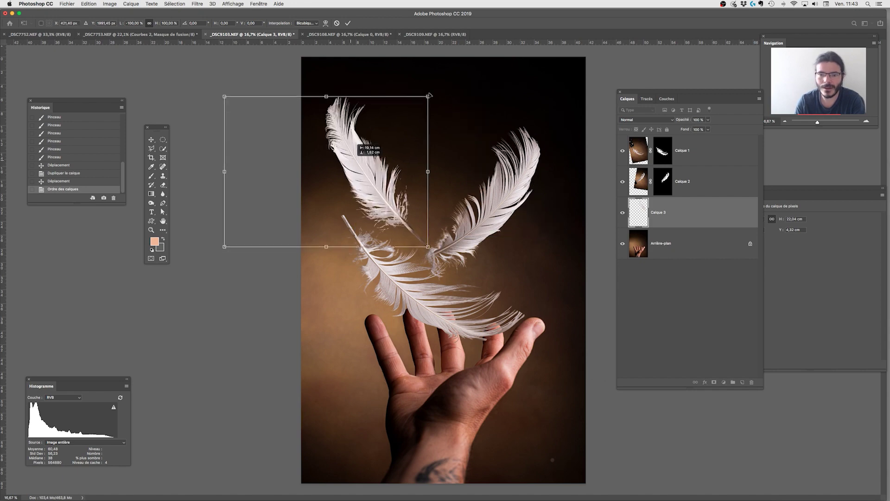
pyautogui.moveTo(428, 96); pyautogui.dragTo(350, 107)
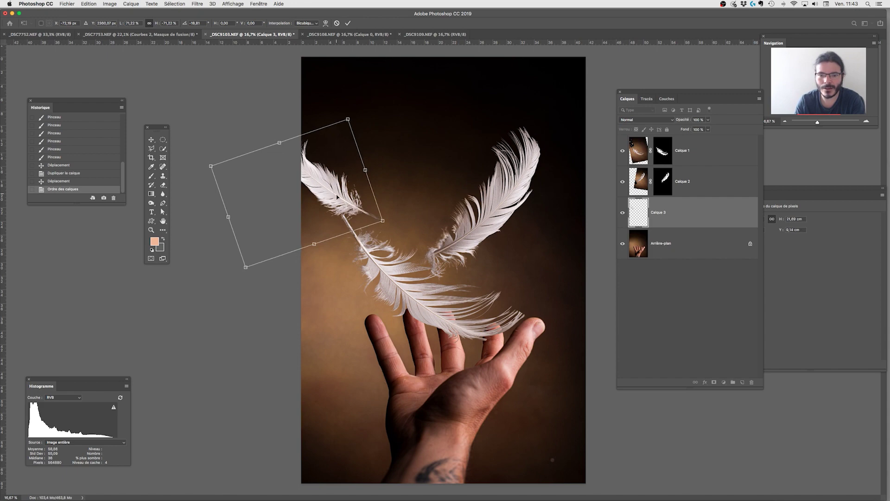
pyautogui.moveTo(333, 201); pyautogui.dragTo(390, 198)
pyautogui.press('Return')
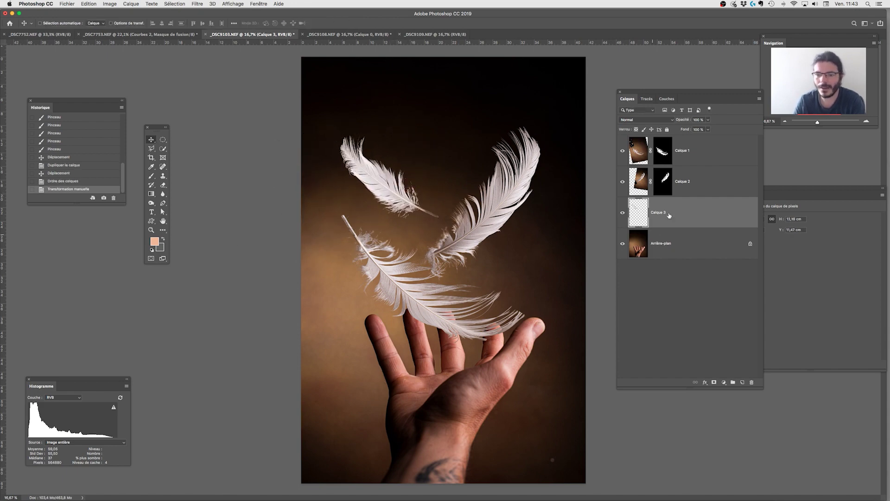
# Step: Convert the Calque 3 layer to a smart object
pyautogui.rightClick(677, 214)
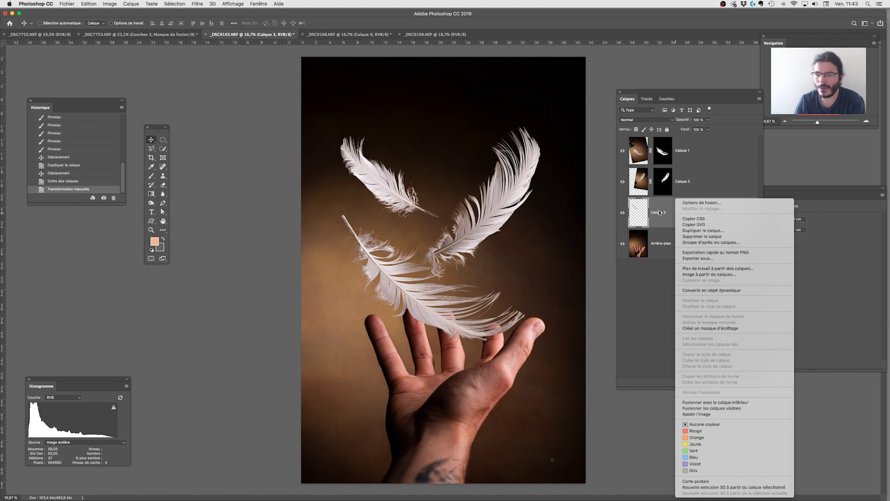
pyautogui.click(660, 213)
pyautogui.rightClick(680, 214)
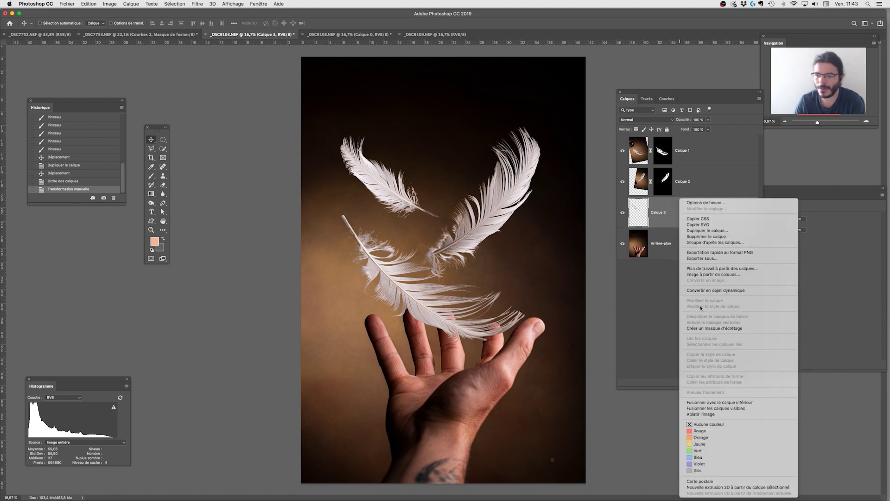
pyautogui.click(702, 291)
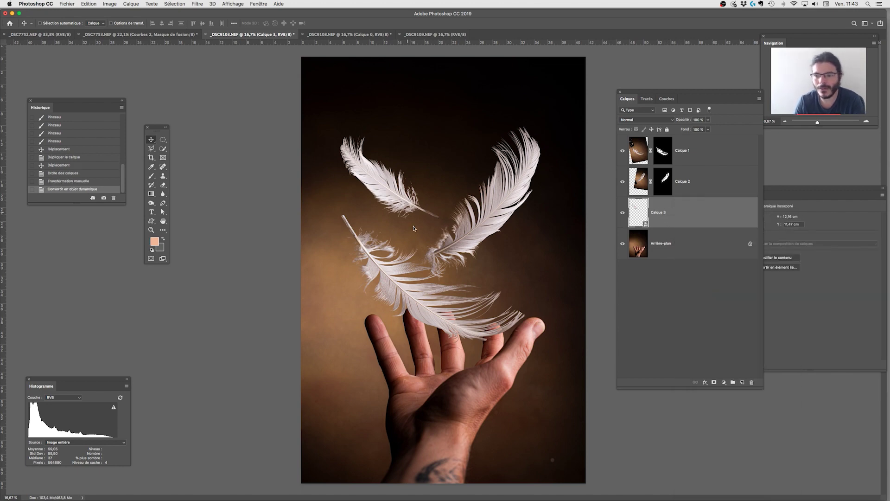
# Step: Apply a Gaussian Blur with a radius of 31,7 pixels to Calque 3, and reopen the smart filter's settings to check them
pyautogui.click(197, 4)
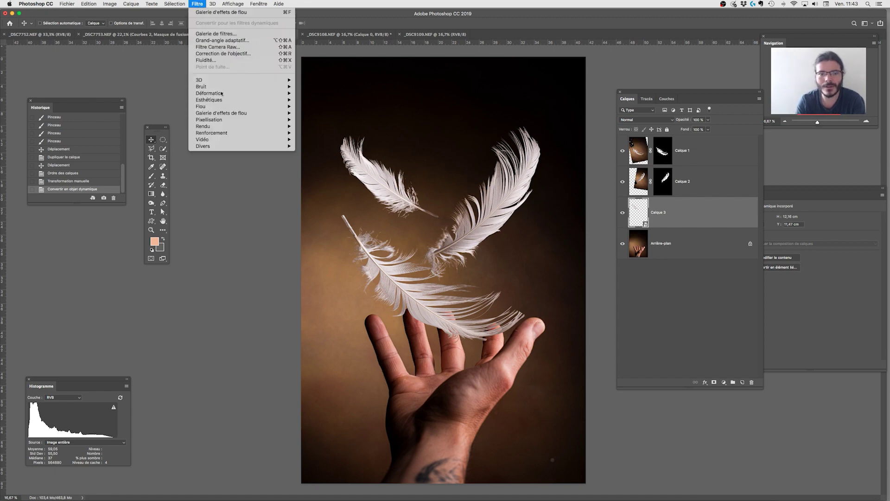
pyautogui.moveTo(273, 106)
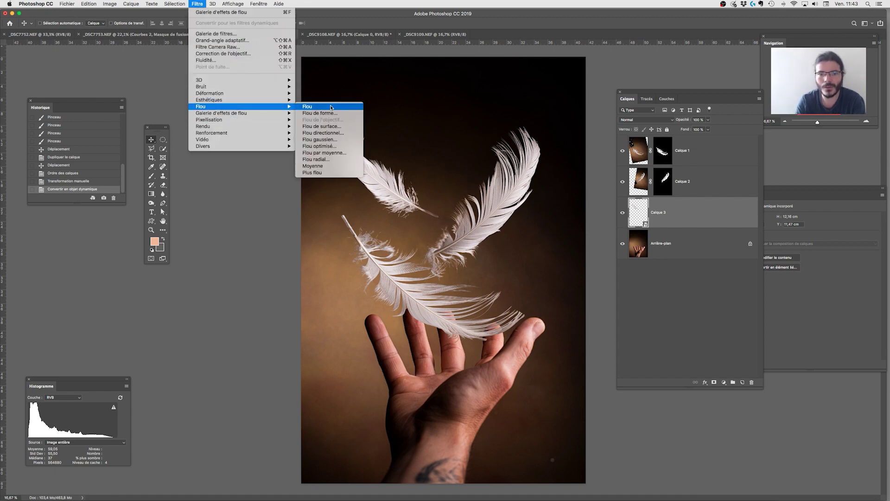
pyautogui.click(336, 138)
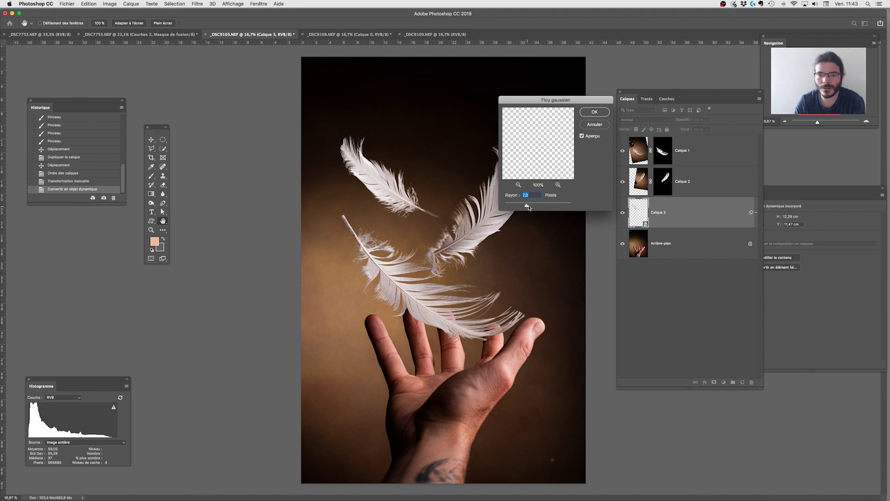
pyautogui.moveTo(532, 207); pyautogui.dragTo(535, 206)
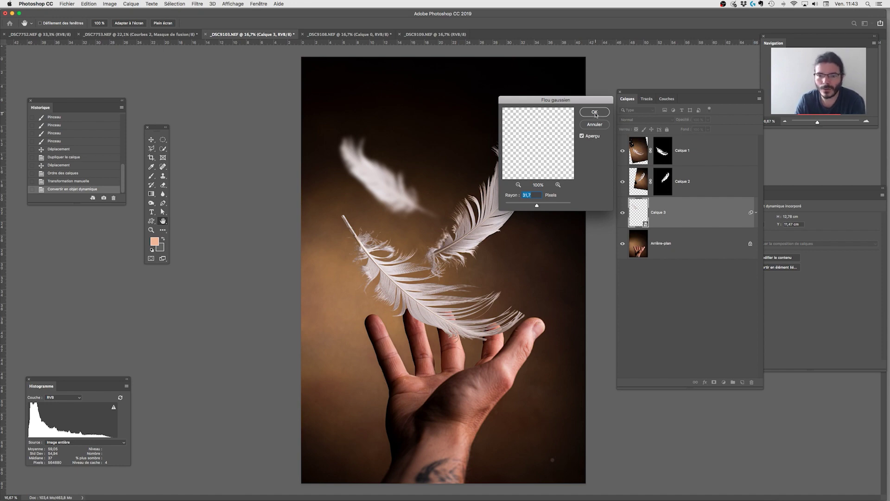
pyautogui.press('Return')
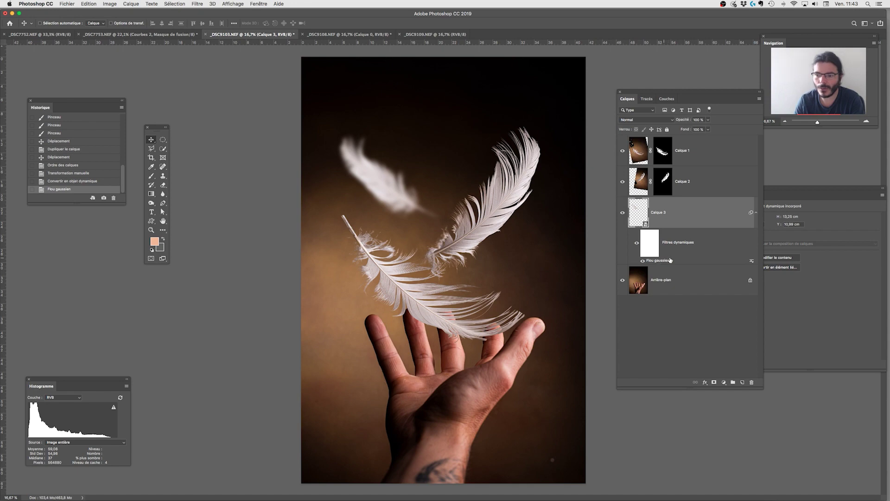
pyautogui.doubleClick(660, 260)
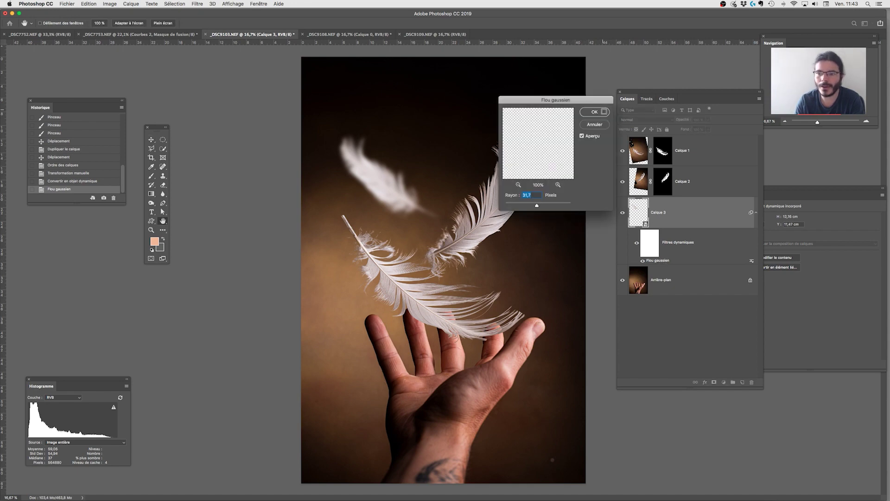
pyautogui.click(594, 112)
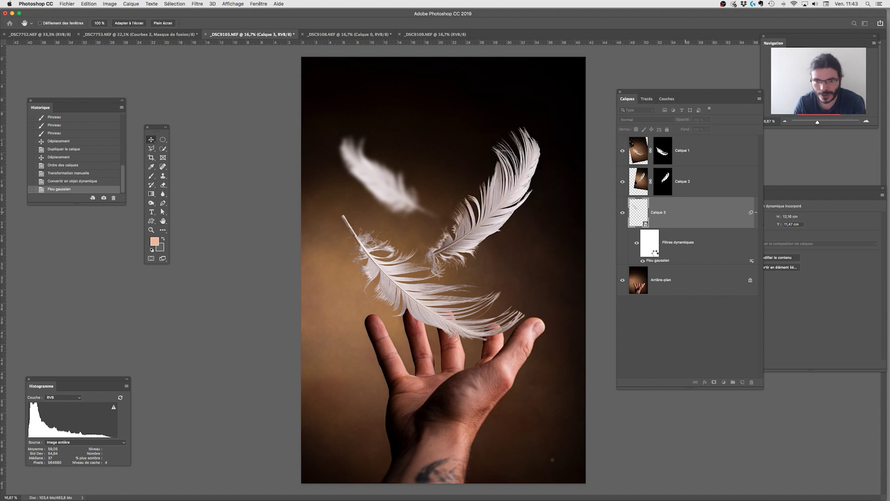
# Step: Rotate the blurred Calque 3 feather about 9° clockwise and shift it slightly upward in the image
pyautogui.hotkey('ctrl', 't')
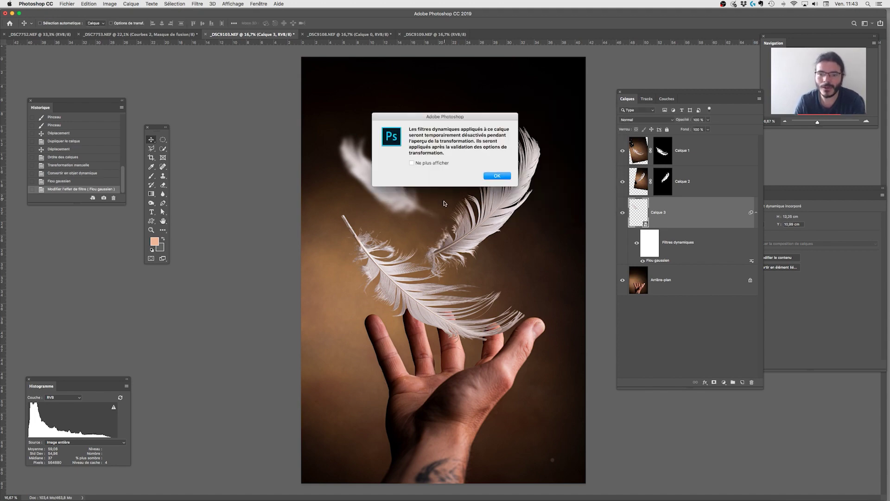
pyautogui.click(497, 175)
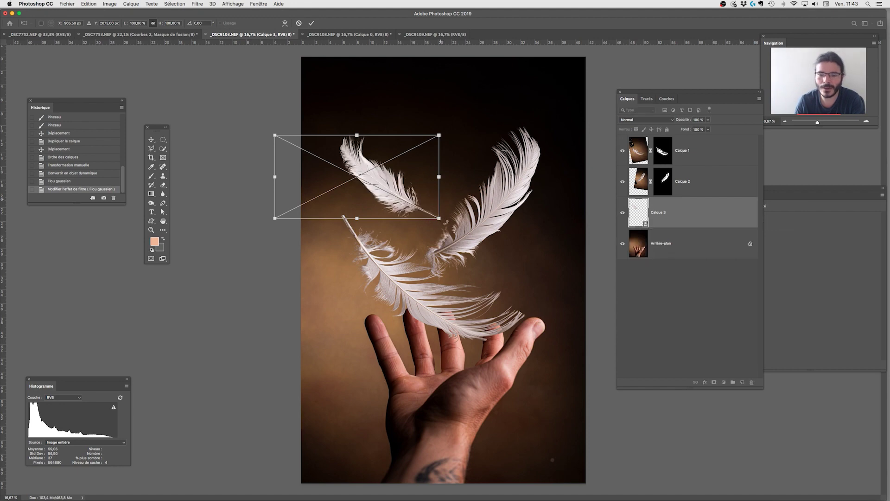
pyautogui.moveTo(445, 223); pyautogui.dragTo(451, 233)
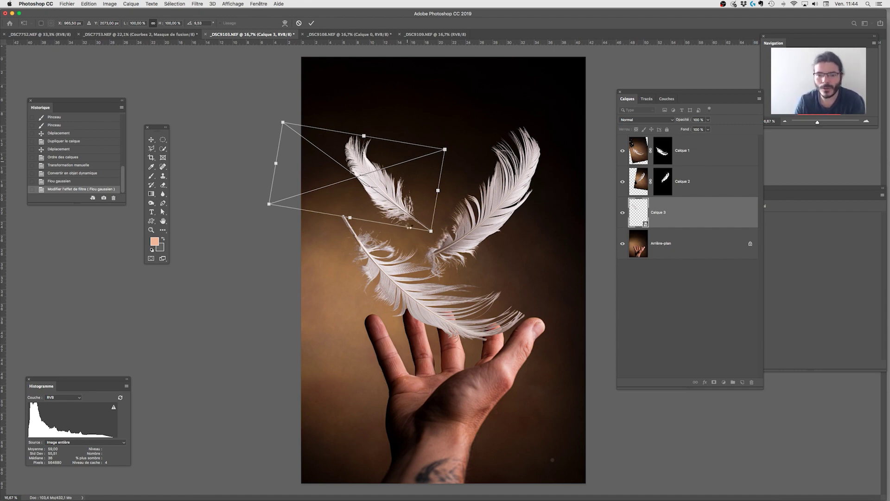
pyautogui.press('Return')
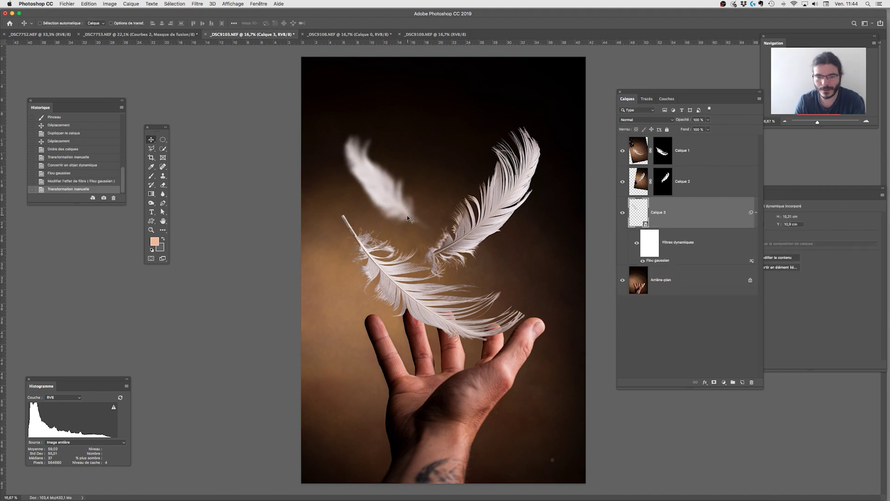
pyautogui.moveTo(396, 210)
pyautogui.mouseDown()
pyautogui.moveTo(390, 194)
pyautogui.moveTo(395, 207)
pyautogui.mouseUp()
pyautogui.press('super+minus')
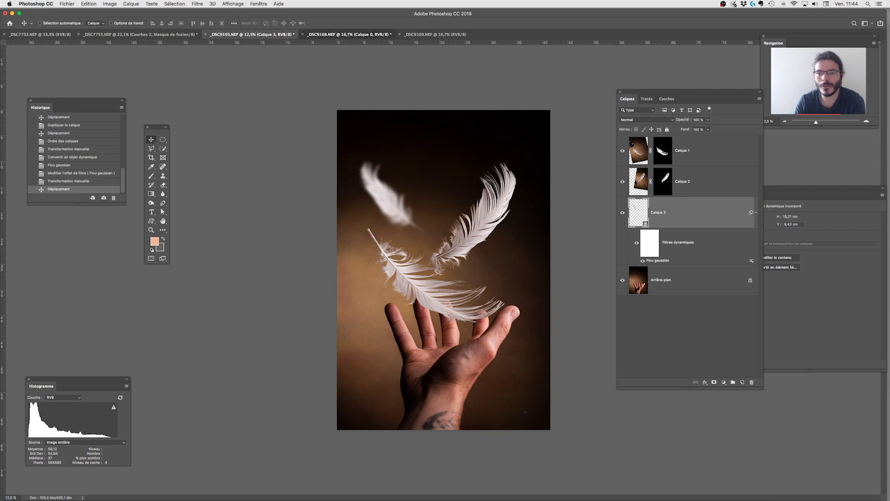
# Step: Close _DSC9108.NEF without saving its changes
pyautogui.click(350, 34)
pyautogui.press('super+w')
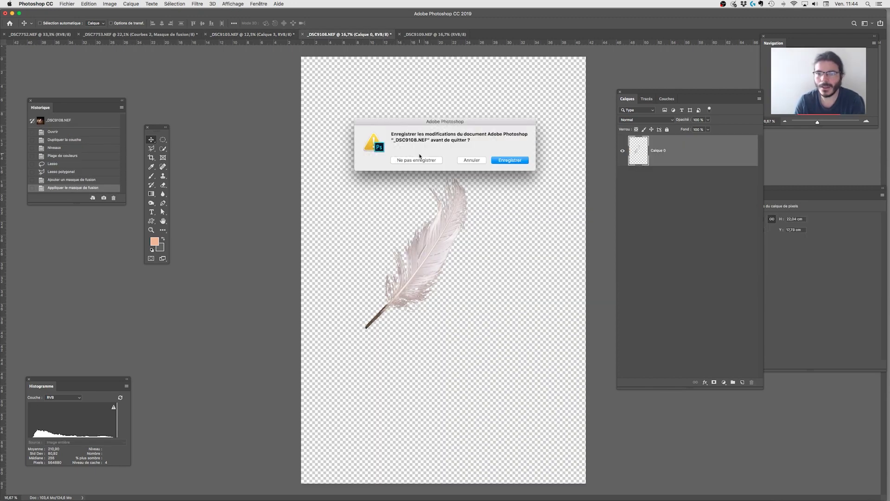
pyautogui.click(418, 159)
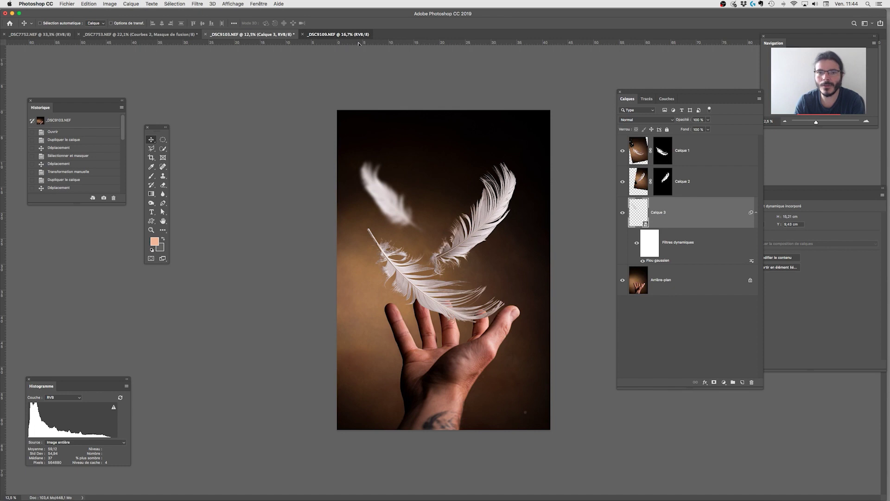
# Step: Switch to _DSC9109.NEF and duplicate its Bleu channel
pyautogui.click(358, 35)
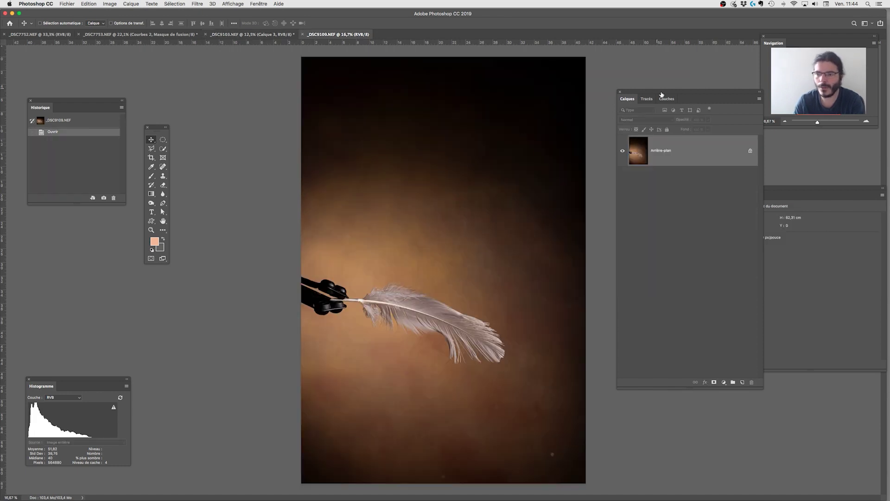
pyautogui.click(647, 99)
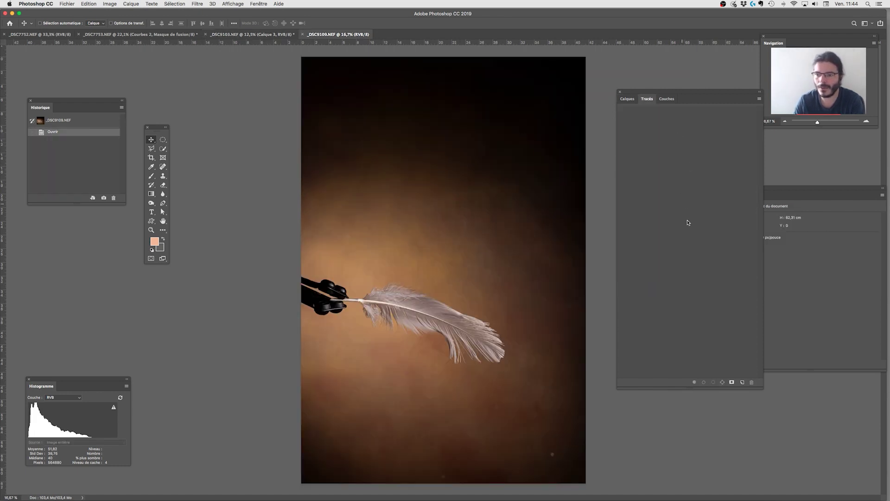
pyautogui.click(667, 99)
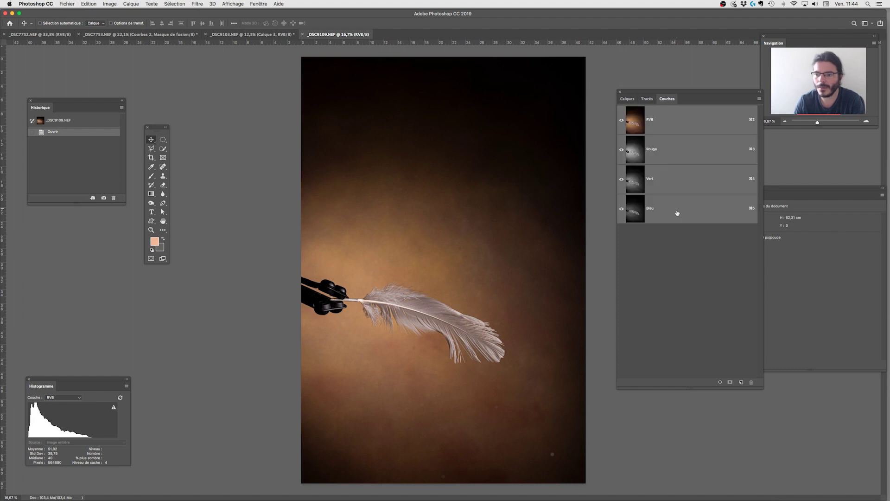
pyautogui.moveTo(726, 369); pyautogui.dragTo(741, 383)
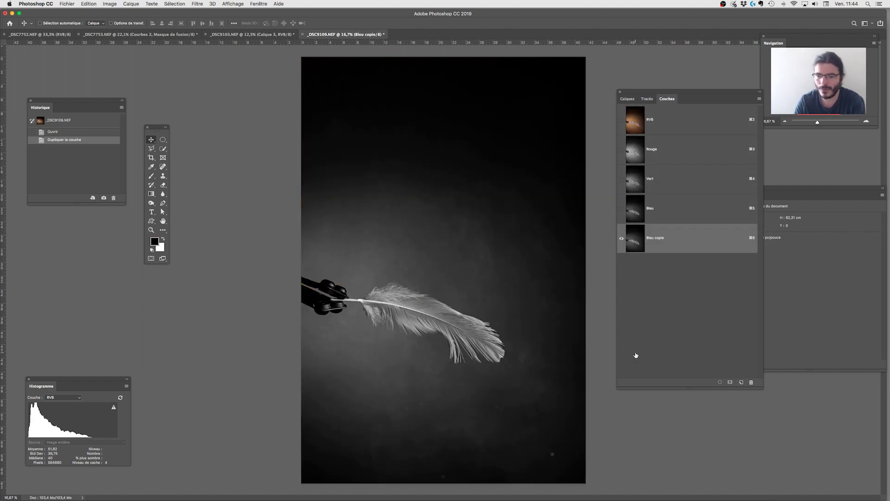
# Step: Apply Levels to the Bleu copie channel with input values 60, 0,78 and 110 to isolate the feather from its background
pyautogui.press('super+l')
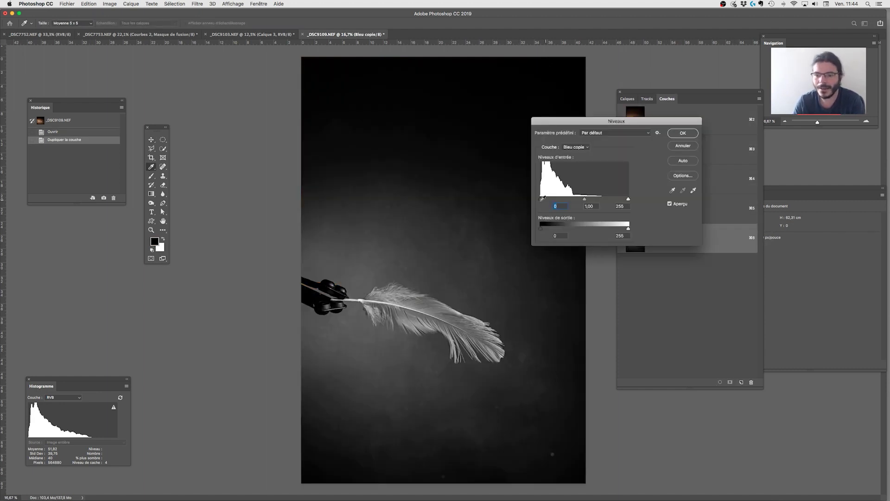
pyautogui.moveTo(541, 199); pyautogui.dragTo(557, 204)
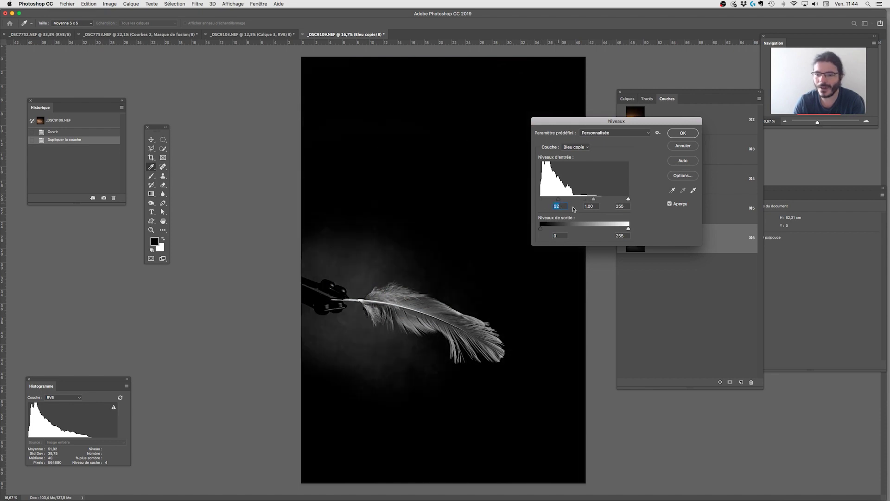
pyautogui.moveTo(629, 199); pyautogui.dragTo(563, 201)
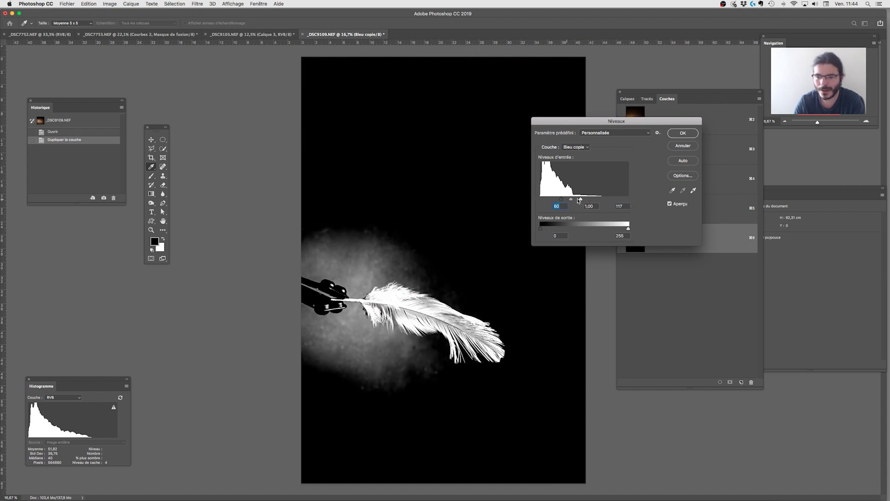
pyautogui.click(578, 201)
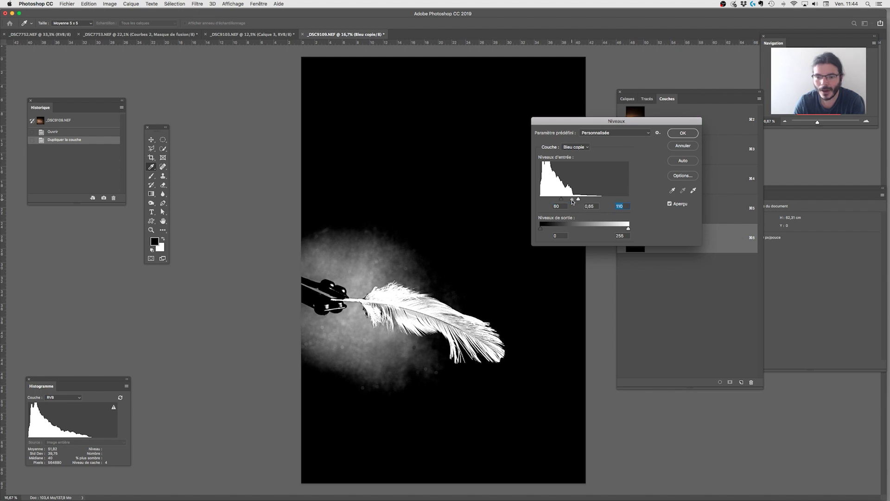
pyautogui.moveTo(573, 202); pyautogui.dragTo(572, 201)
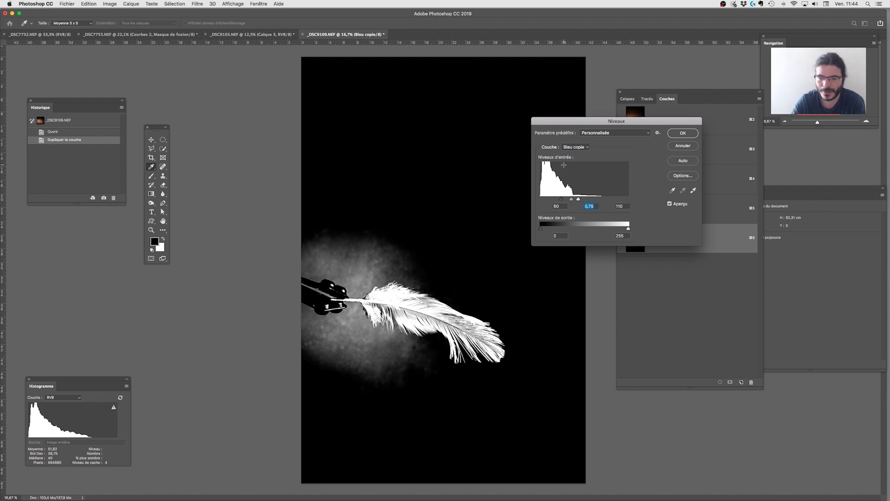
pyautogui.press('Return')
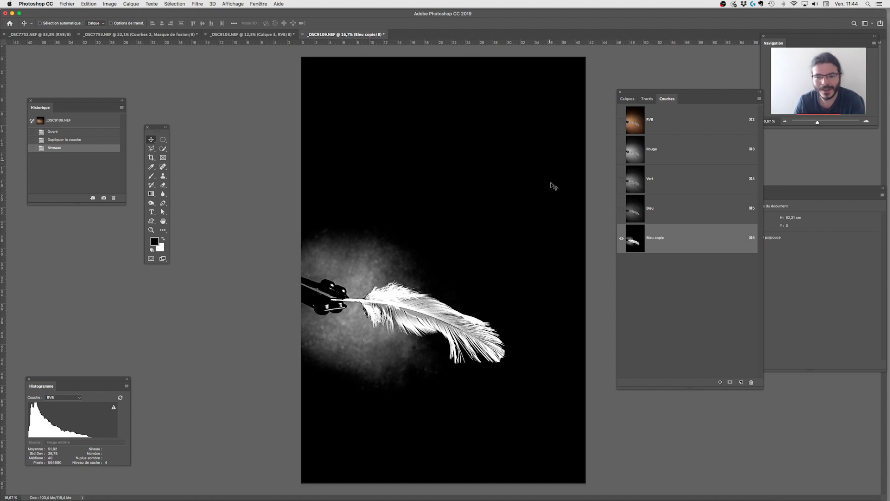
# Step: Select the highlights of the Bleu copie channel with Color Range, using Tons clairs and a Gamme of 175
pyautogui.click(651, 120)
pyautogui.click(627, 99)
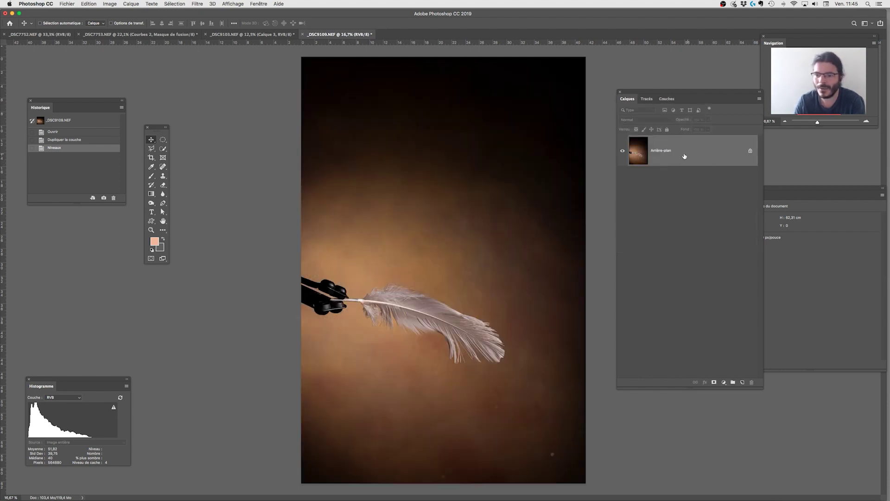
pyautogui.click(666, 99)
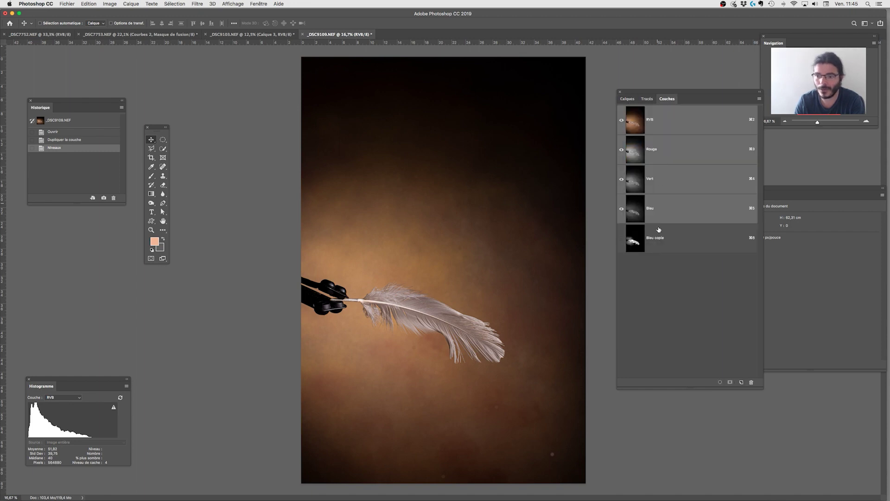
pyautogui.click(644, 246)
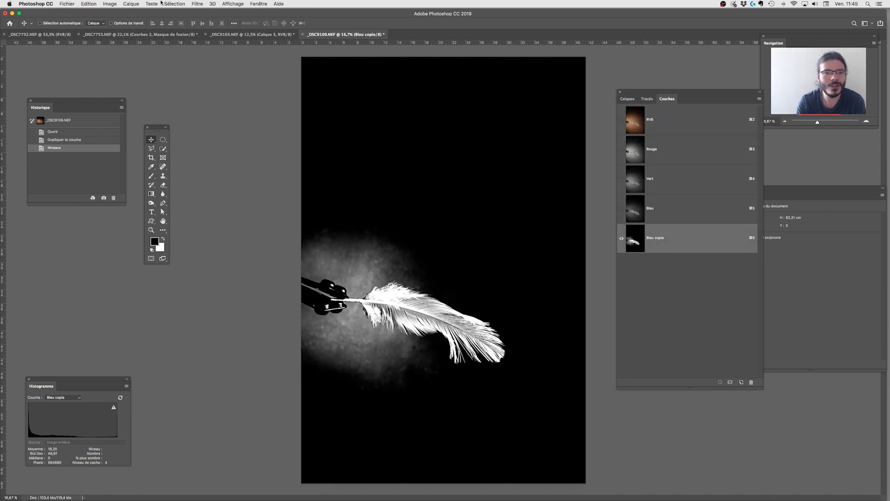
pyautogui.click(174, 5)
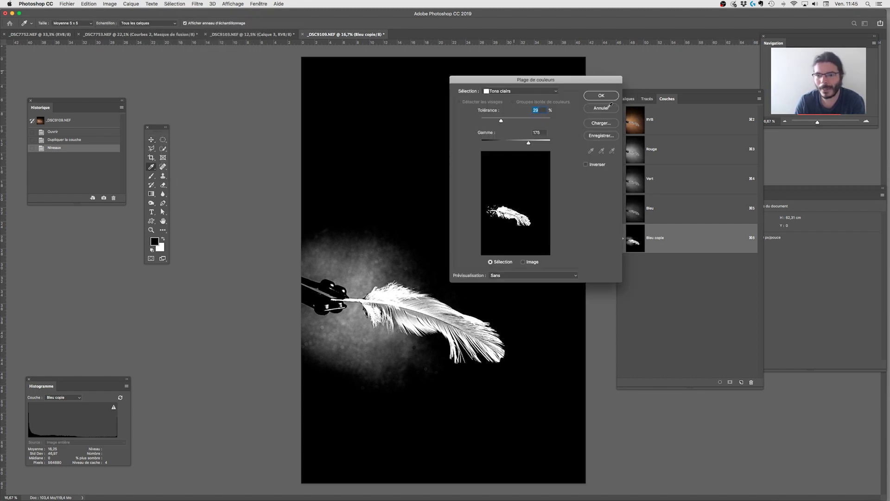
pyautogui.press('Return')
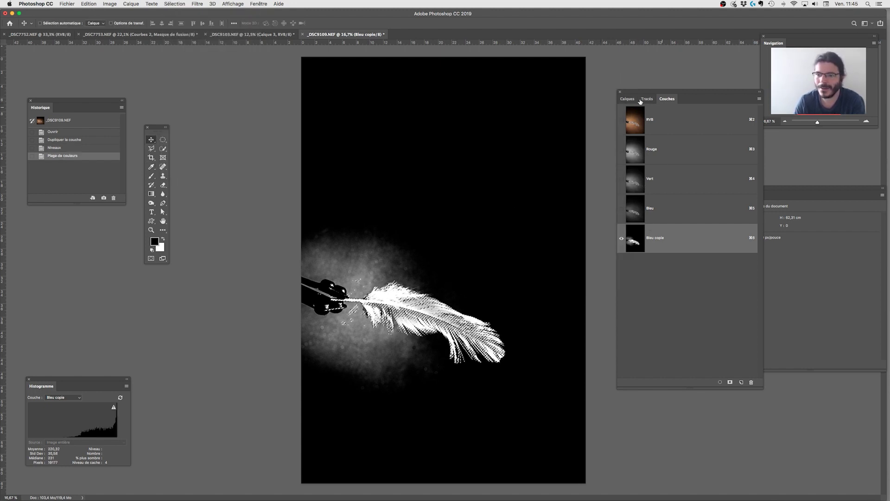
# Step: Return to the RGB composite and subtract the stray selected specks around the clamp and quill with the Lasso tool
pyautogui.press('super+2')
pyautogui.click(628, 99)
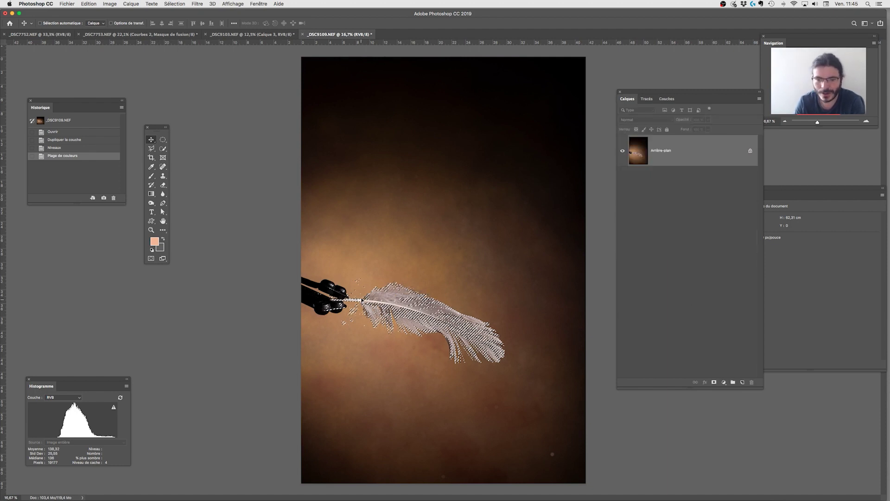
pyautogui.press('l')
pyautogui.click(151, 148)
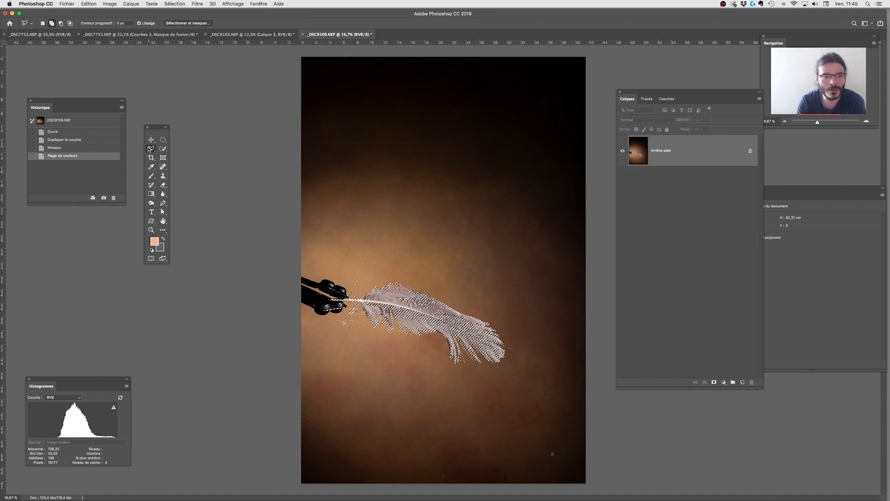
pyautogui.click(179, 147)
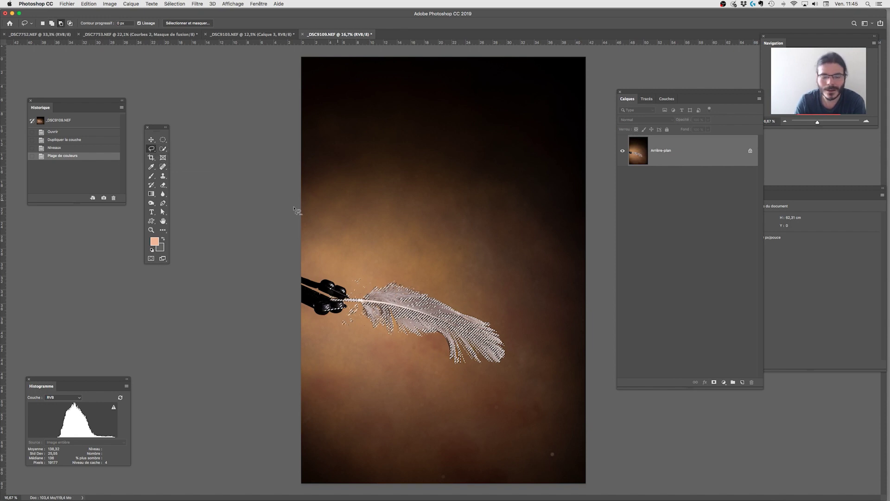
pyautogui.moveTo(374, 278)
pyautogui.mouseDown()
pyautogui.moveTo(338, 297)
pyautogui.moveTo(308, 272)
pyautogui.moveTo(374, 266)
pyautogui.mouseUp()
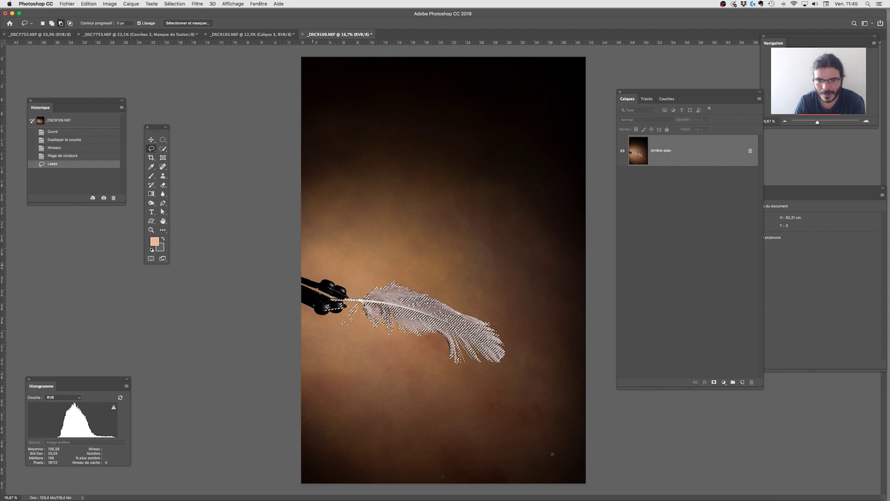
pyautogui.moveTo(361, 310); pyautogui.dragTo(310, 308)
pyautogui.moveTo(324, 337)
pyautogui.mouseDown()
pyautogui.moveTo(360, 332)
pyautogui.moveTo(361, 318)
pyautogui.moveTo(367, 325)
pyautogui.moveTo(331, 292)
pyautogui.moveTo(316, 299)
pyautogui.moveTo(335, 297)
pyautogui.moveTo(318, 292)
pyautogui.mouseUp()
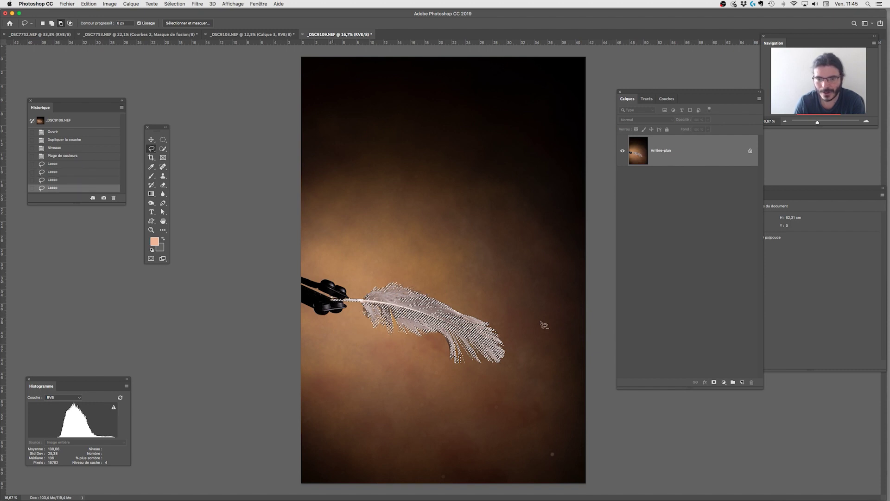
# Step: Mask the feather's layer with the current selection and apply the layer mask permanently
pyautogui.click(714, 382)
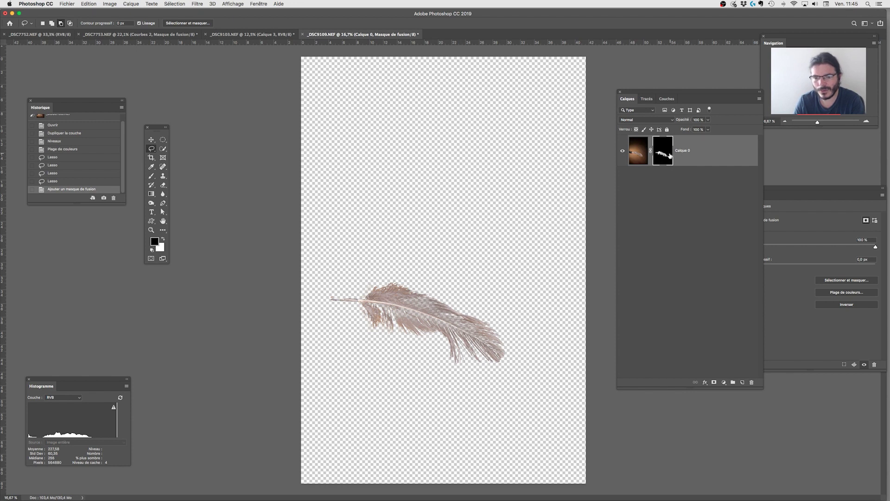
pyautogui.rightClick(665, 156)
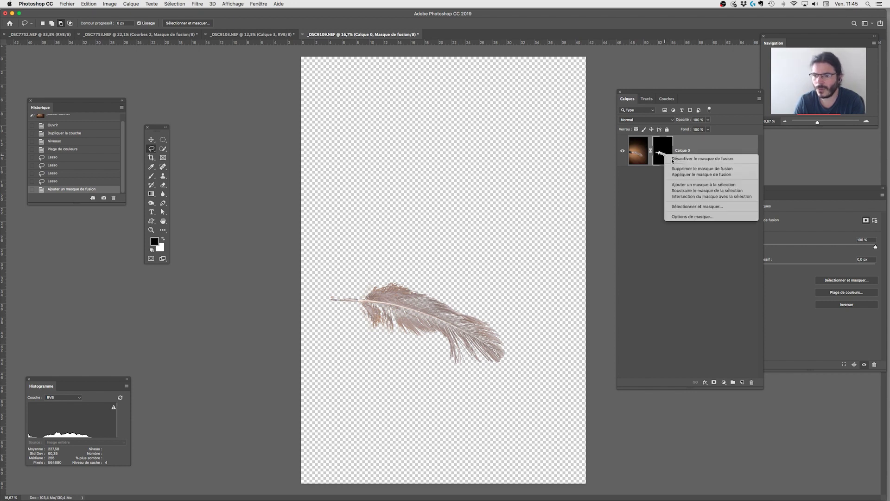
pyautogui.click(541, 353)
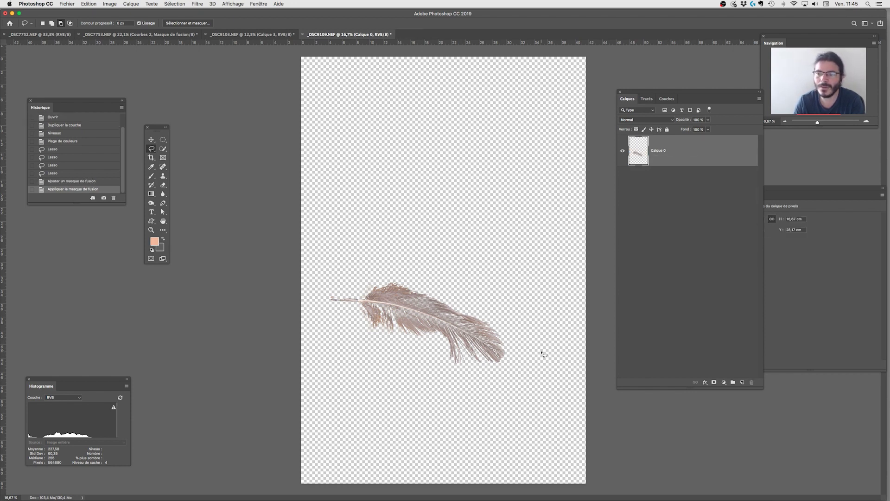
# Step: Duplicate the cut-out feather layer Calque 0 into the document _DSC9103.NEF
pyautogui.rightClick(677, 156)
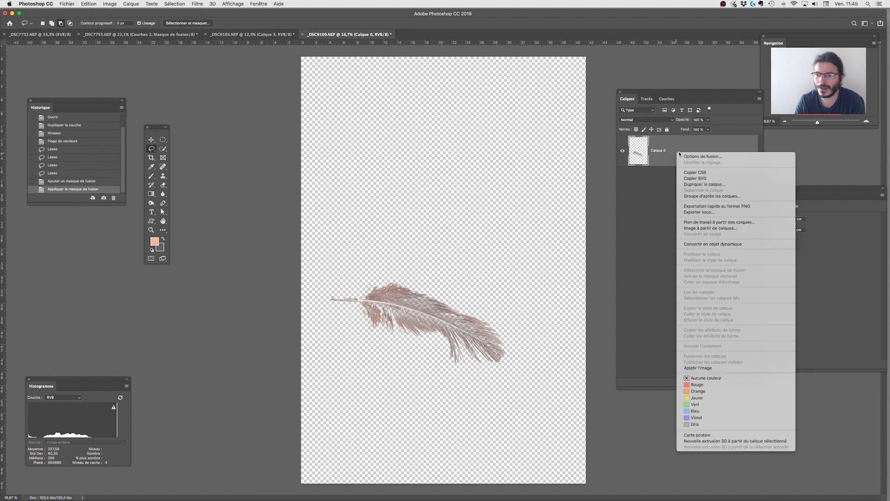
pyautogui.click(694, 184)
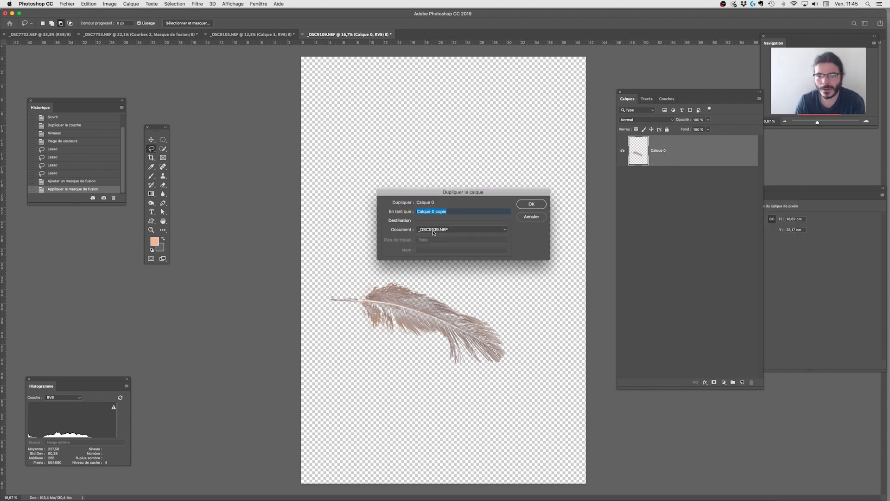
pyautogui.click(438, 229)
pyautogui.click(440, 223)
pyautogui.click(528, 209)
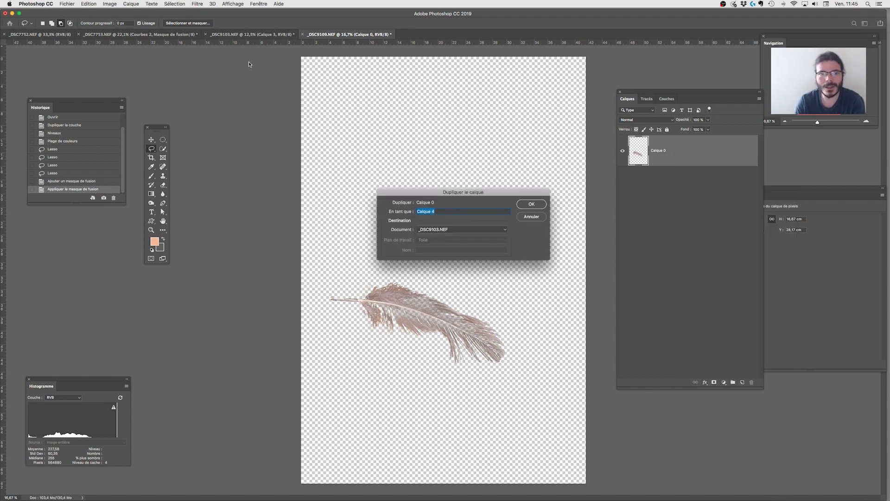
# Step: Switch to _DSC9103.NEF and move the Calque 4 feather to the image's right edge, beside the Calque 2 feather's quill
pyautogui.click(253, 34)
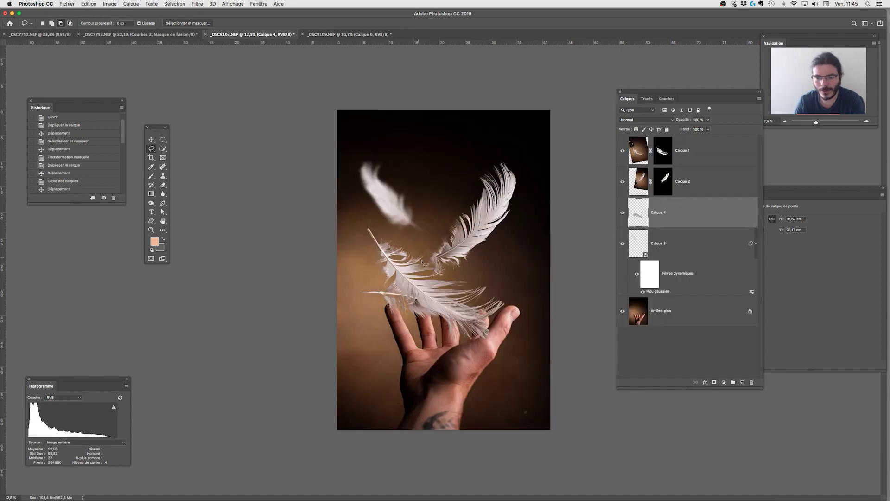
pyautogui.press('v')
pyautogui.moveTo(427, 312)
pyautogui.mouseDown()
pyautogui.moveTo(488, 260)
pyautogui.moveTo(526, 268)
pyautogui.moveTo(503, 276)
pyautogui.mouseUp()
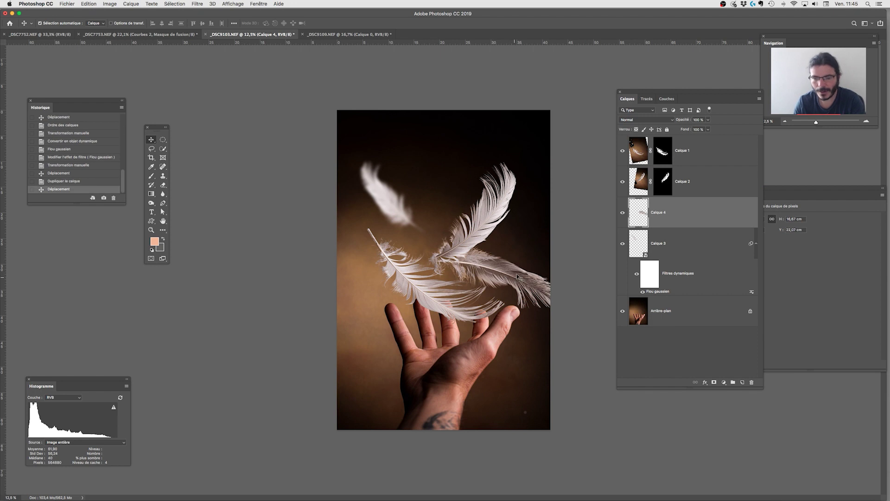
# Step: Scale the Calque 4 feather to about 63.6%, rotate it about 54° and place it below the Calque 2 feather, above the thumb
pyautogui.press('super+t')
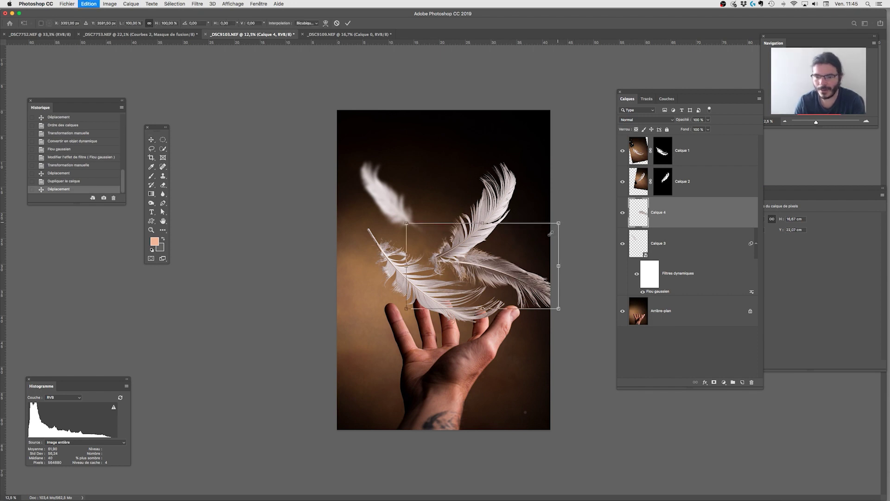
pyautogui.moveTo(551, 234); pyautogui.dragTo(533, 283)
pyautogui.moveTo(475, 289); pyautogui.dragTo(504, 270)
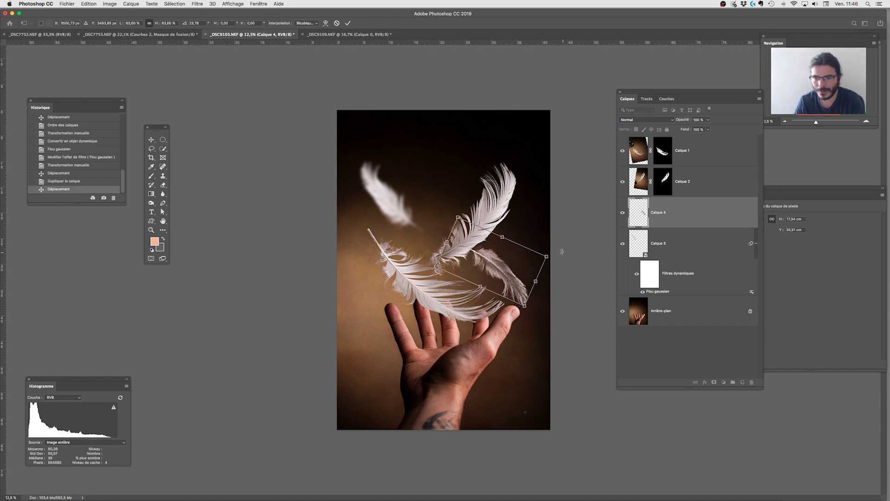
pyautogui.moveTo(565, 255); pyautogui.dragTo(521, 271)
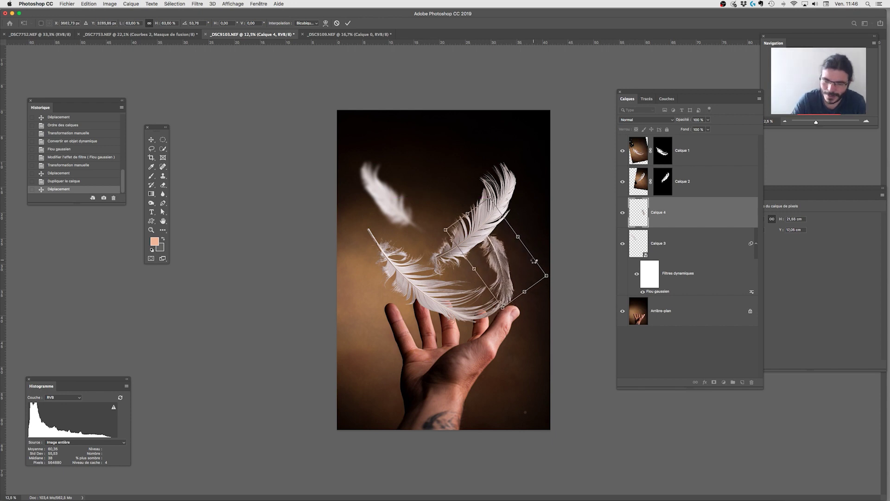
pyautogui.press('Return')
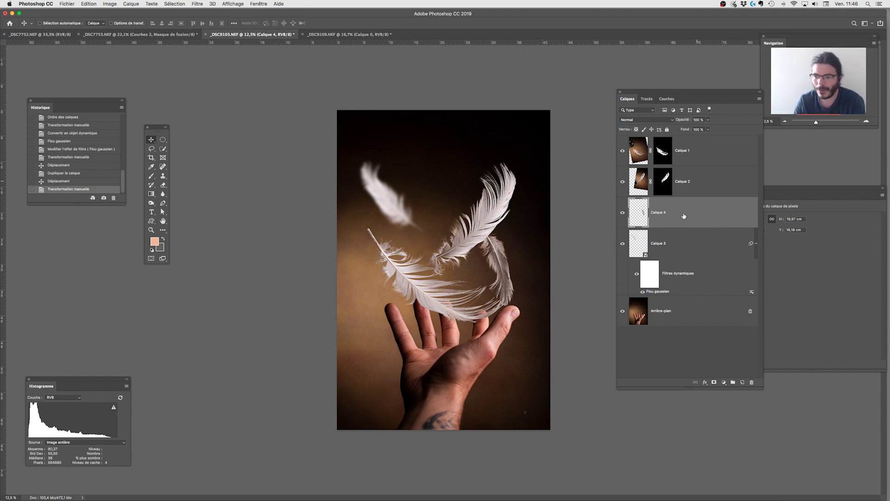
# Step: Move the blurred Calque 3 feather slightly up and left in the image
pyautogui.click(677, 238)
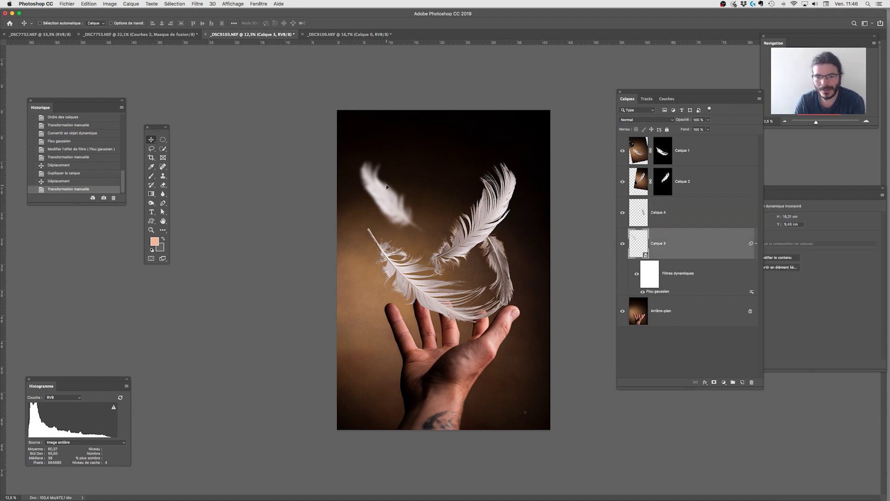
pyautogui.moveTo(387, 186); pyautogui.dragTo(382, 171)
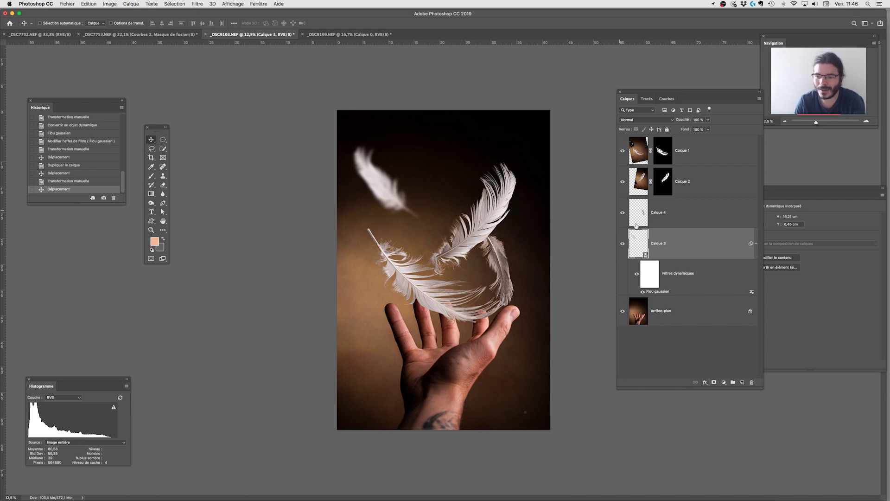
# Step: Check the Calque 4 feather by toggling its visibility and convert the layer to a smart object
pyautogui.click(630, 218)
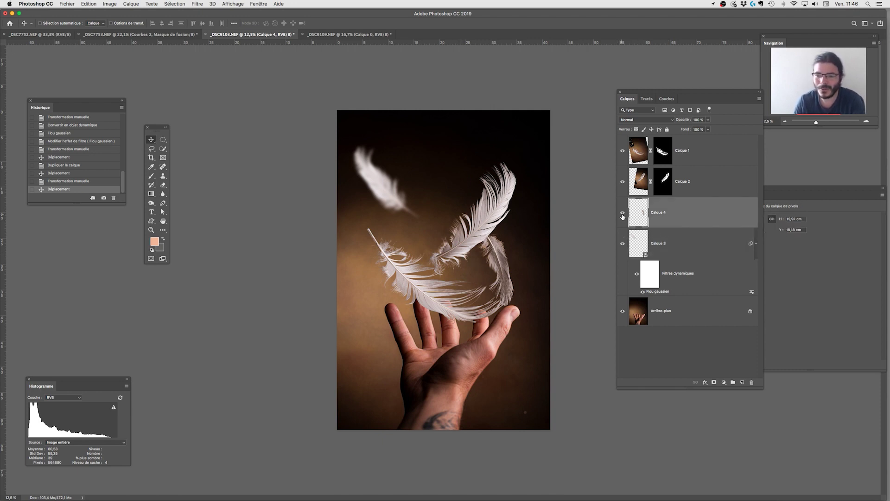
pyautogui.click(623, 214)
pyautogui.click(623, 214)
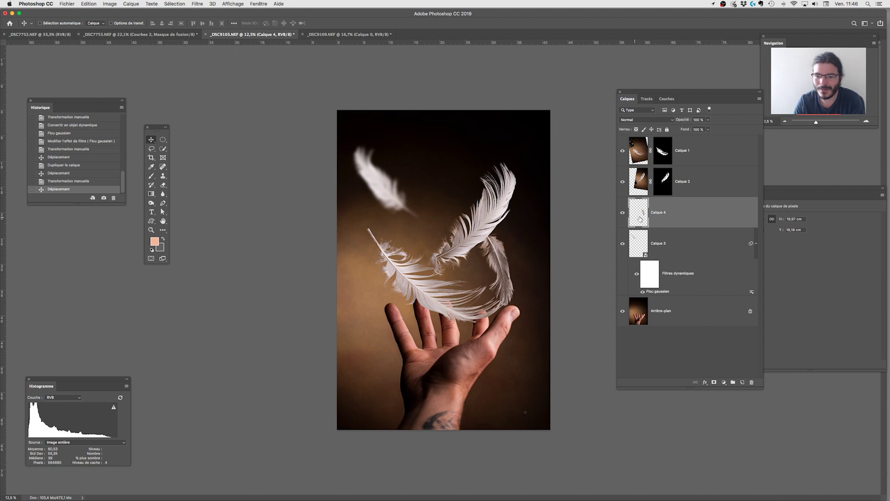
pyautogui.rightClick(676, 224)
pyautogui.click(723, 291)
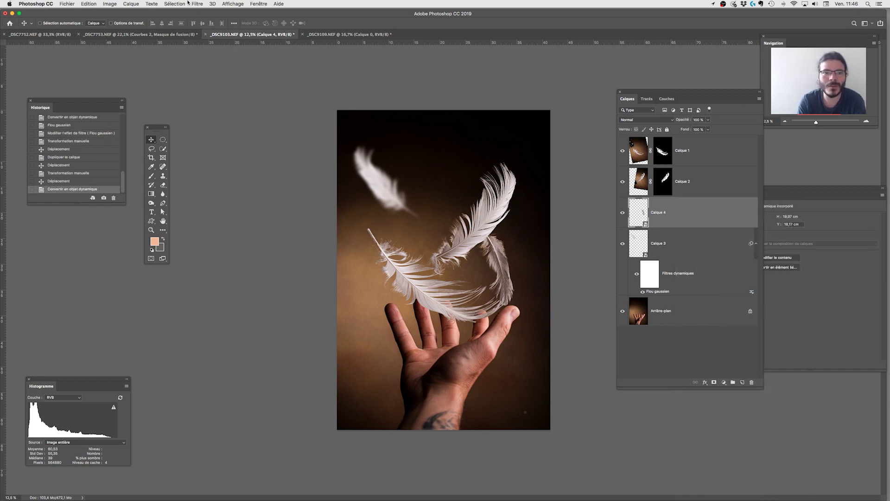
# Step: Apply a Gaussian blur with a radius of 44.4 pixels to the Calque 4 feather
pyautogui.click(196, 4)
pyautogui.moveTo(223, 107)
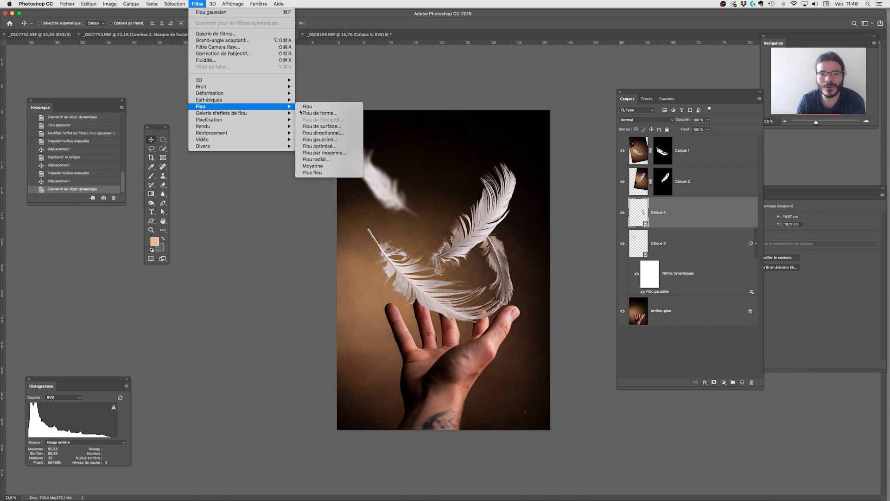
pyautogui.click(342, 139)
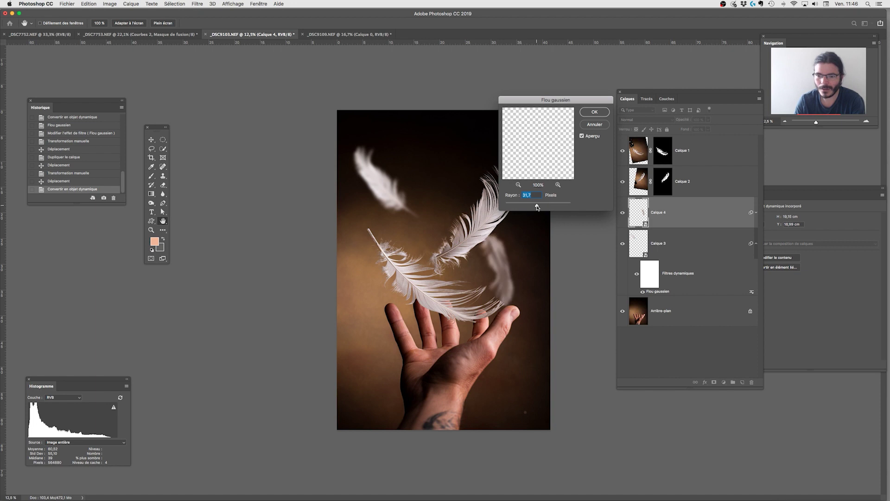
pyautogui.moveTo(537, 207)
pyautogui.mouseDown()
pyautogui.moveTo(551, 201)
pyautogui.moveTo(541, 207)
pyautogui.mouseUp()
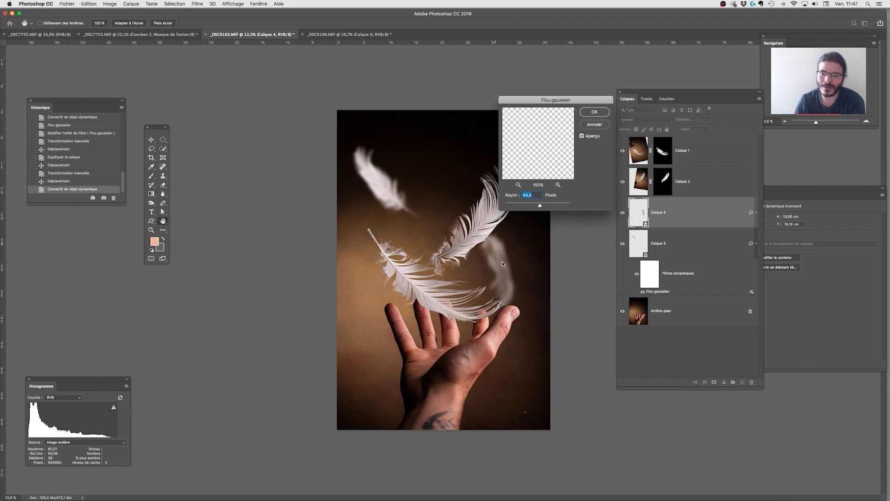
pyautogui.press('Return')
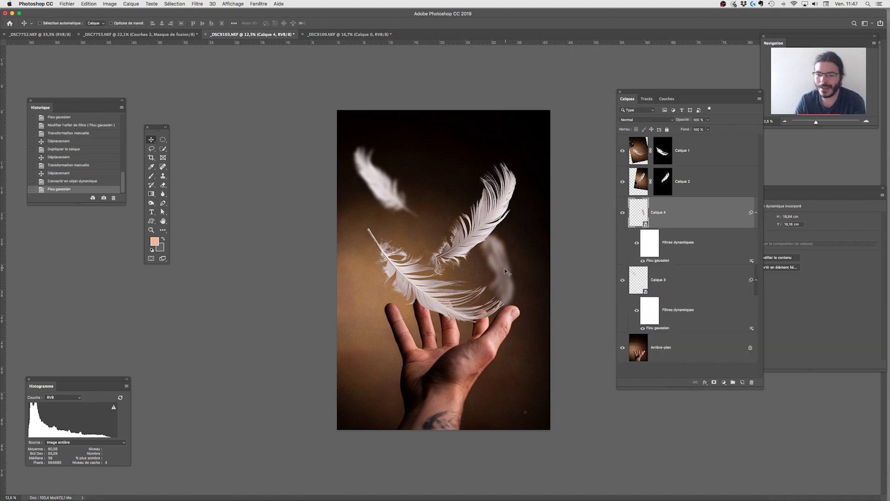
# Step: Shift the Calque 4 feather slightly right and up, and set its Gaussian blur radius to 14.8 pixels
pyautogui.moveTo(505, 270); pyautogui.dragTo(514, 263)
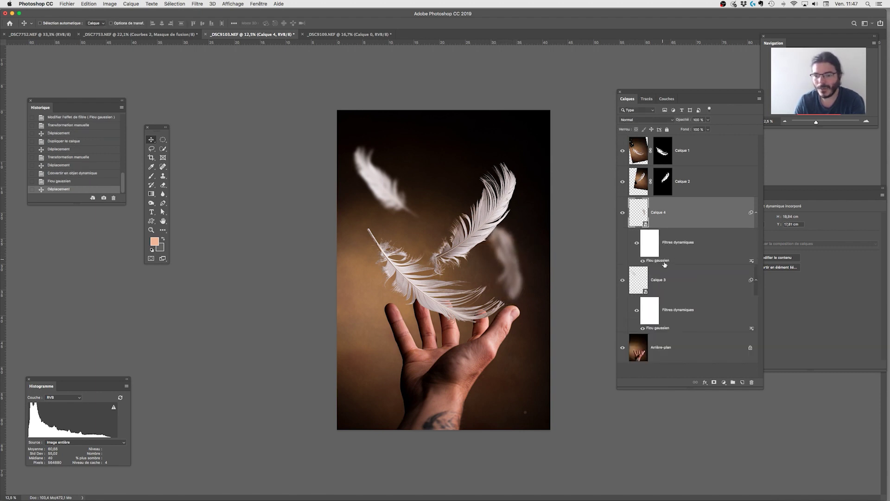
pyautogui.doubleClick(658, 260)
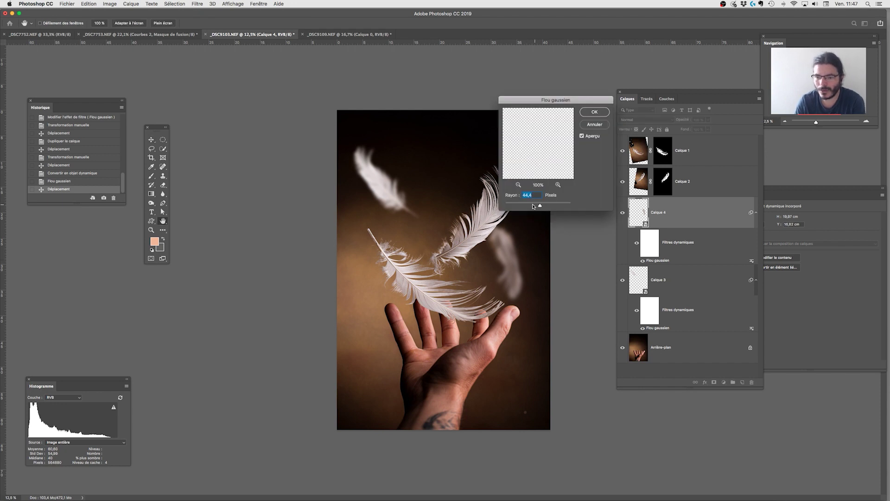
pyautogui.moveTo(533, 207); pyautogui.dragTo(532, 207)
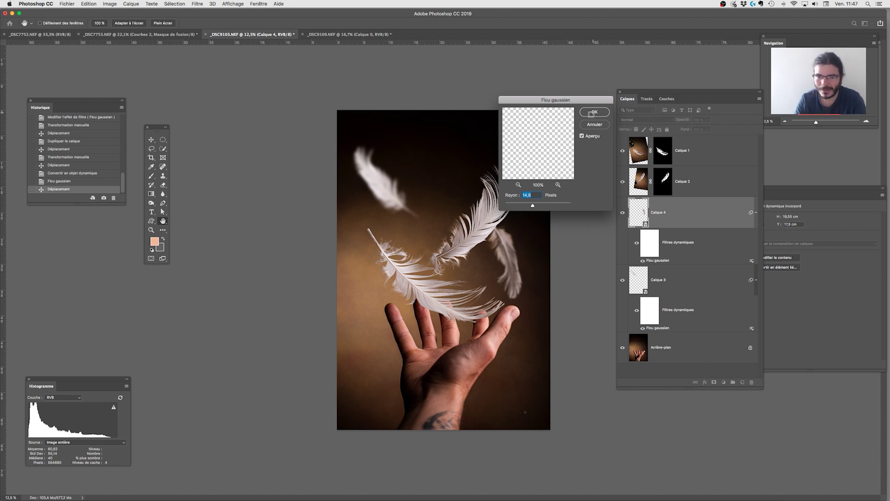
pyautogui.press('Return')
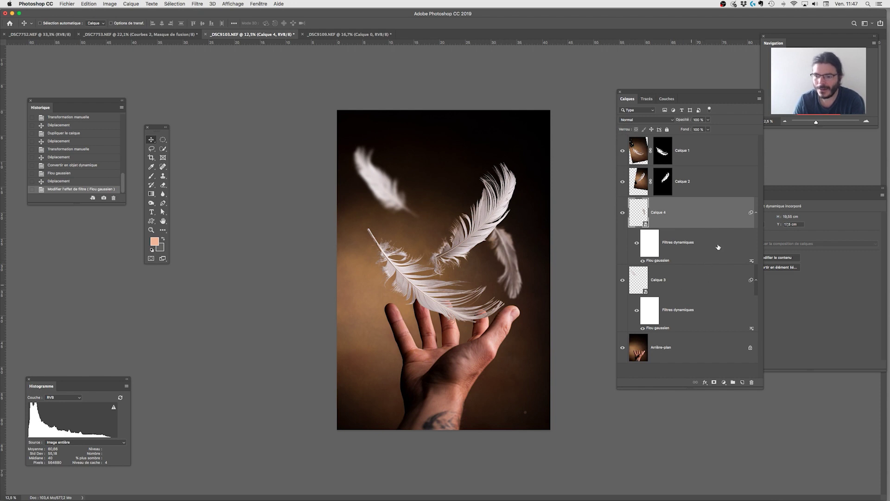
# Step: Raise the Calque 2 feather slightly and lower the Calque 1 feather until it overlaps the fingers
pyautogui.click(689, 190)
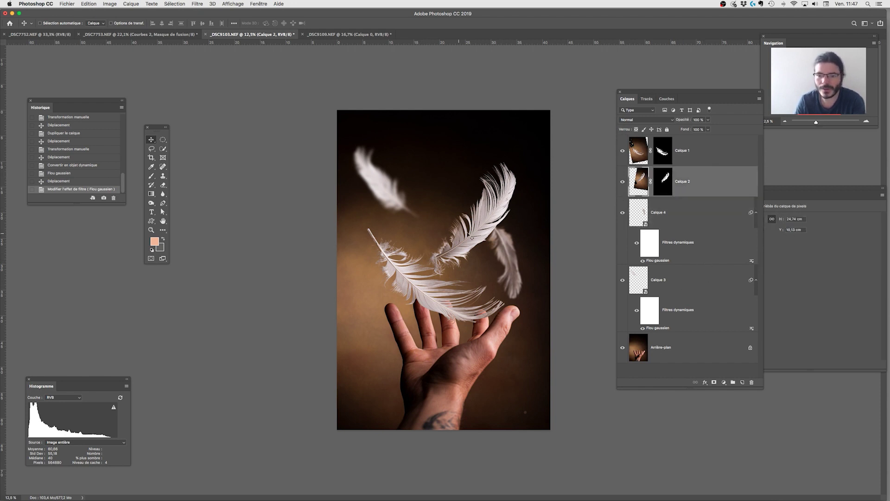
pyautogui.moveTo(507, 198)
pyautogui.mouseDown()
pyautogui.moveTo(496, 168)
pyautogui.moveTo(510, 184)
pyautogui.mouseUp()
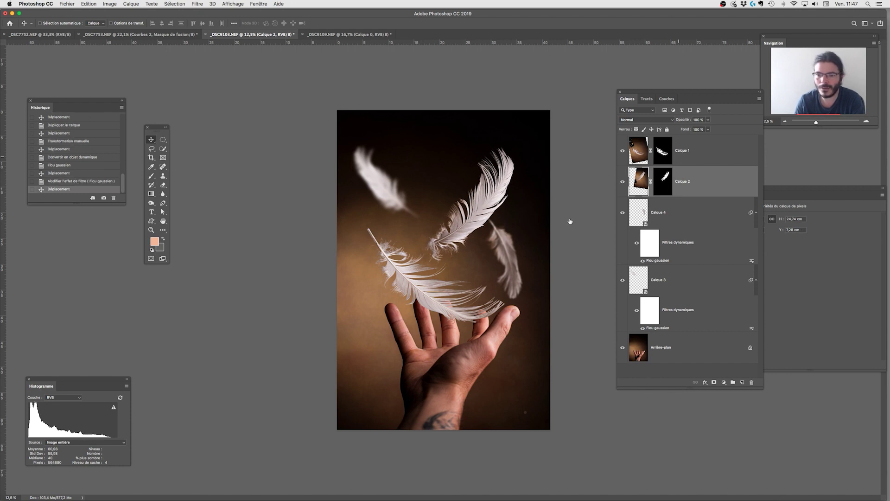
pyautogui.keyDown('super'); pyautogui.click(446, 299); pyautogui.keyUp('super')
pyautogui.moveTo(447, 299); pyautogui.dragTo(445, 309)
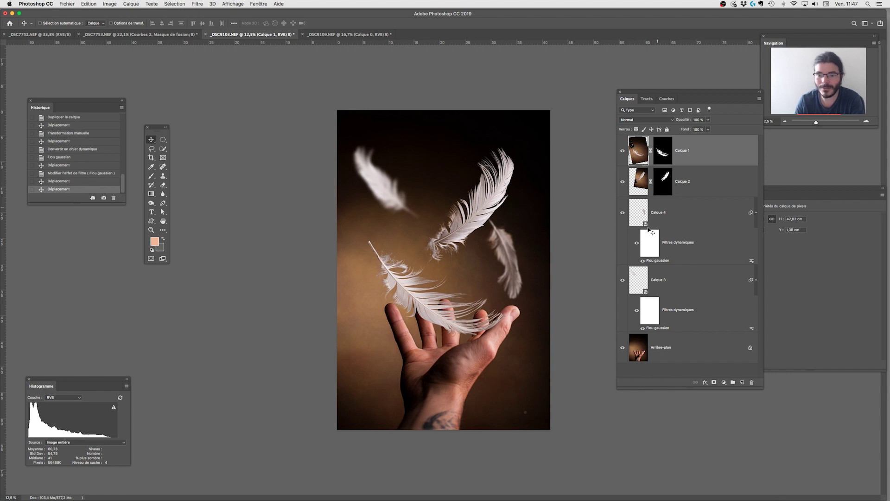
# Step: Reposition the Calque 2 feather down and left above the Calque 1 feather, and shift the Calque 4 feather left, just above the thumb
pyautogui.keyDown('super'); pyautogui.click(484, 221); pyautogui.keyUp('super')
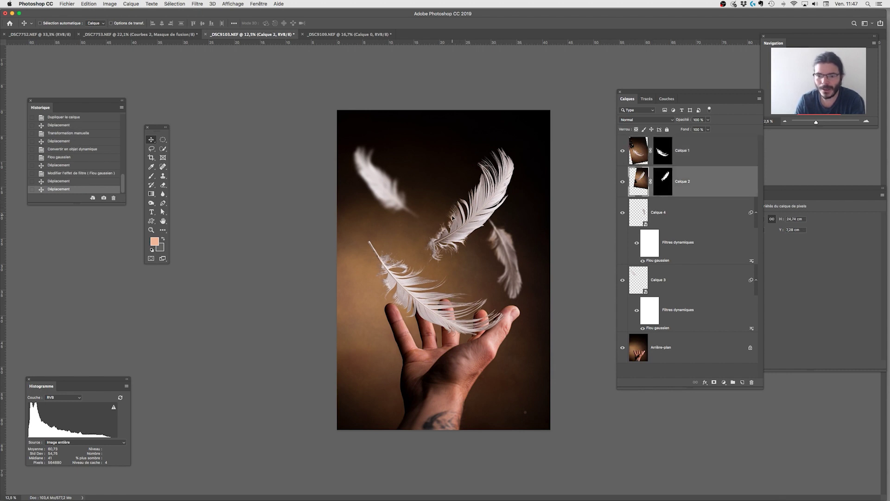
pyautogui.moveTo(452, 217); pyautogui.dragTo(453, 230)
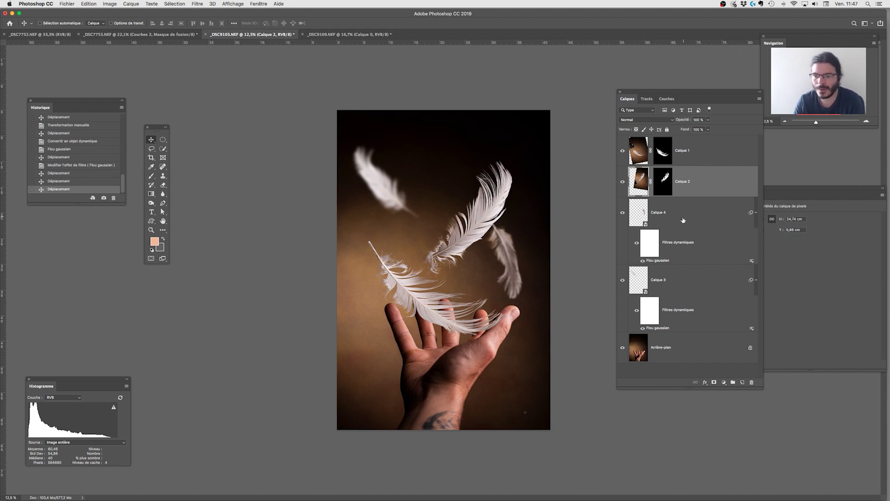
pyautogui.click(679, 219)
pyautogui.moveTo(512, 263)
pyautogui.mouseDown()
pyautogui.moveTo(506, 251)
pyautogui.moveTo(511, 258)
pyautogui.moveTo(502, 265)
pyautogui.mouseUp()
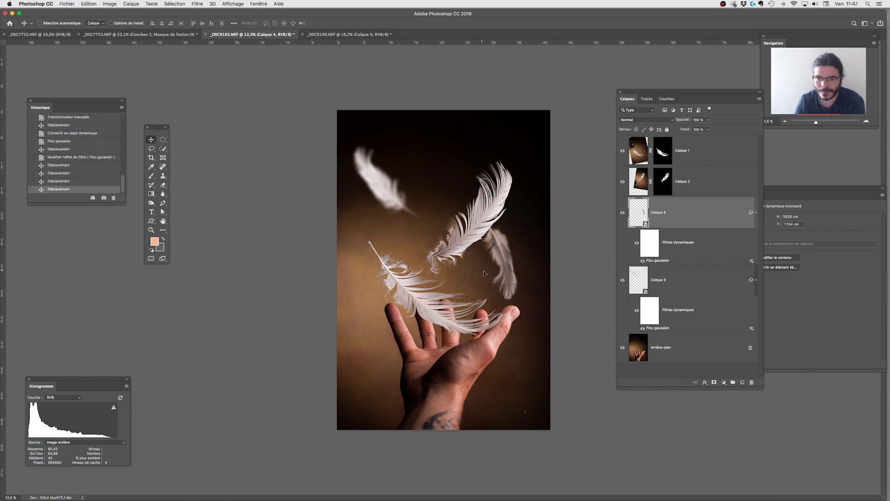
pyautogui.moveTo(507, 269); pyautogui.dragTo(471, 228)
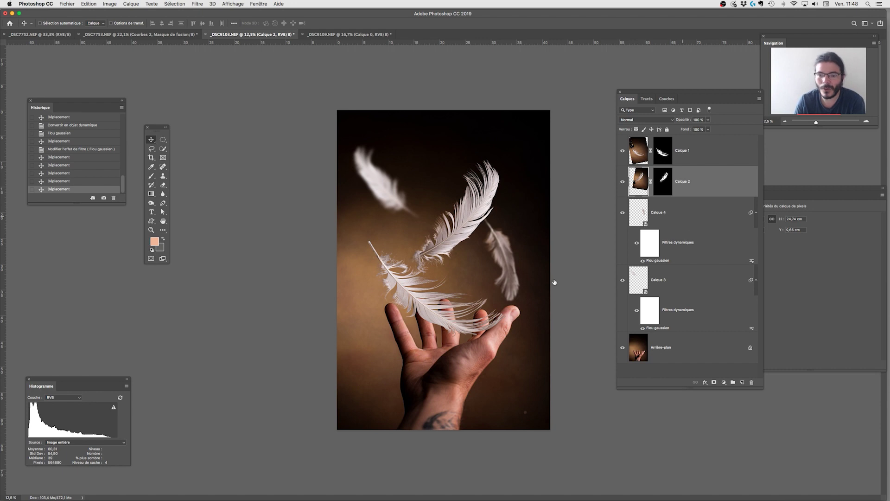
pyautogui.click(493, 288)
pyautogui.moveTo(502, 284); pyautogui.dragTo(507, 290)
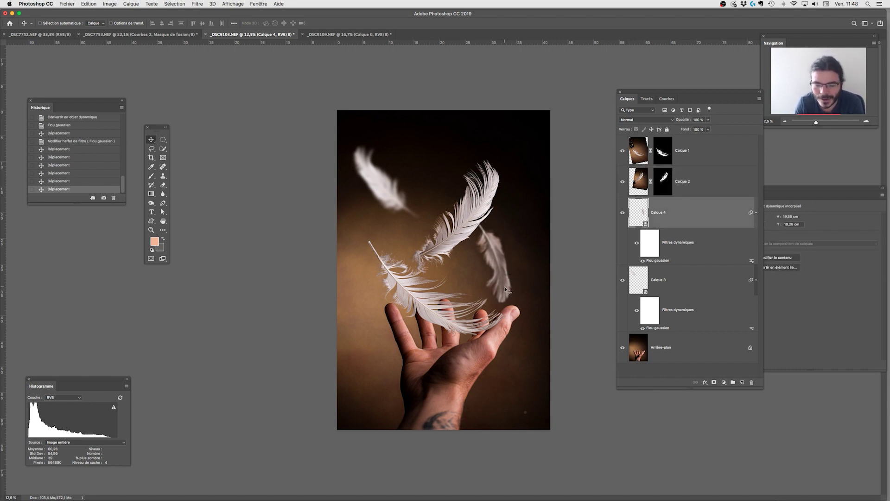